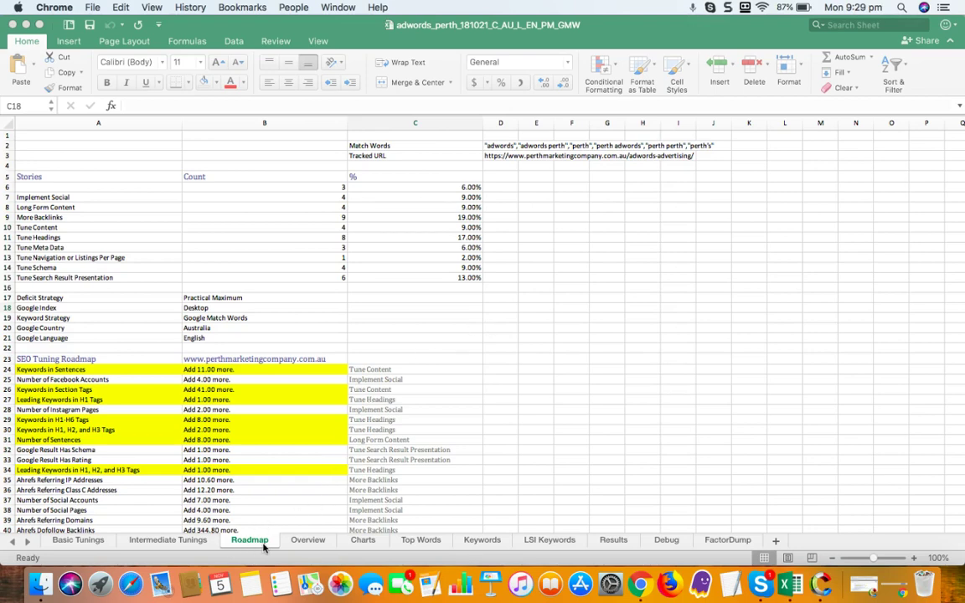
# - Review the Roadmap sheet's stories summary, Google settings and full list of SEO tuning recommendations
pyautogui.click(408, 311)
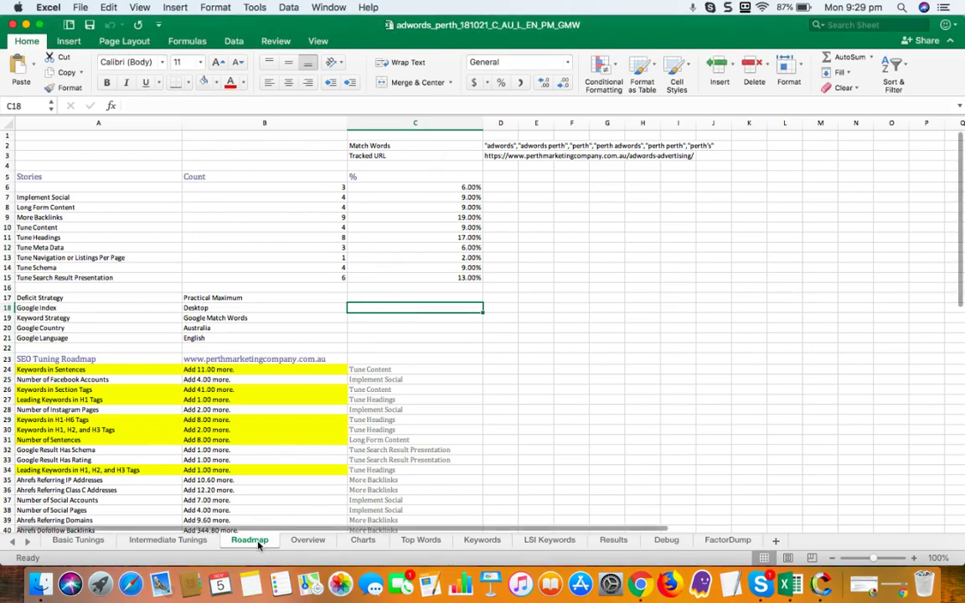
pyautogui.click(430, 359)
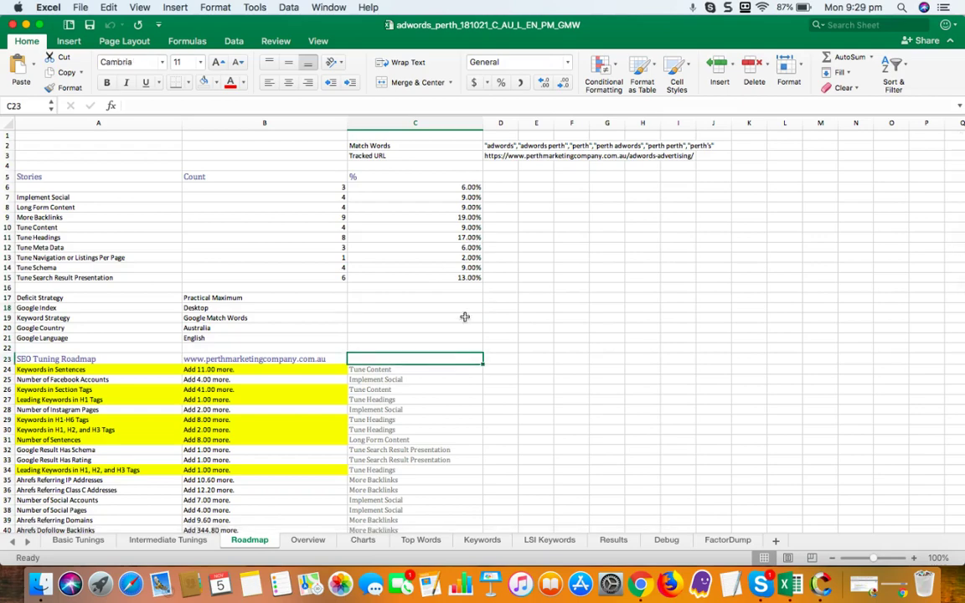
pyautogui.scroll(-5, 465, 338)
pyautogui.scroll(-3, 468, 340)
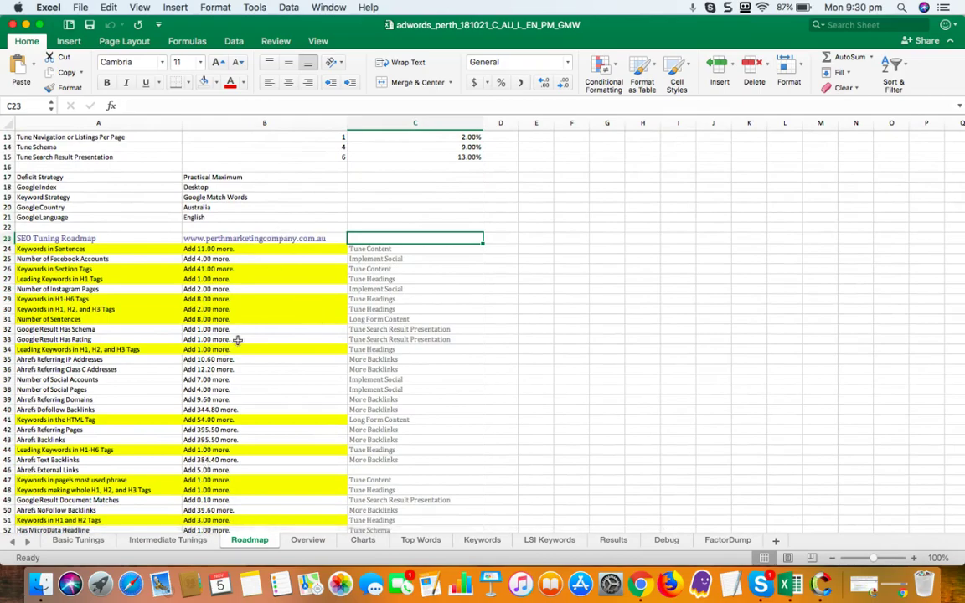
pyautogui.scroll(-10, 243, 400)
pyautogui.scroll(15, 243, 399)
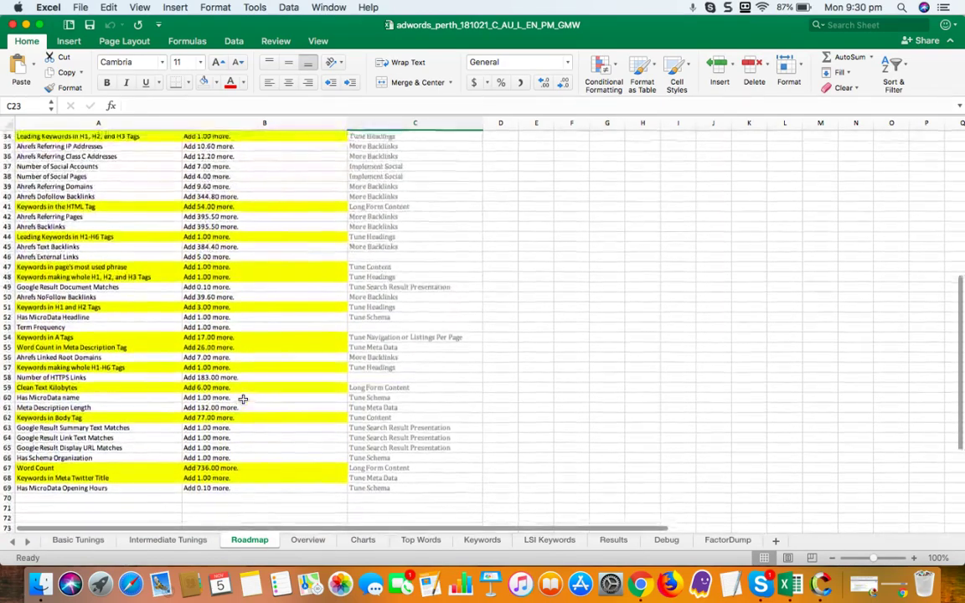
pyautogui.click(325, 307)
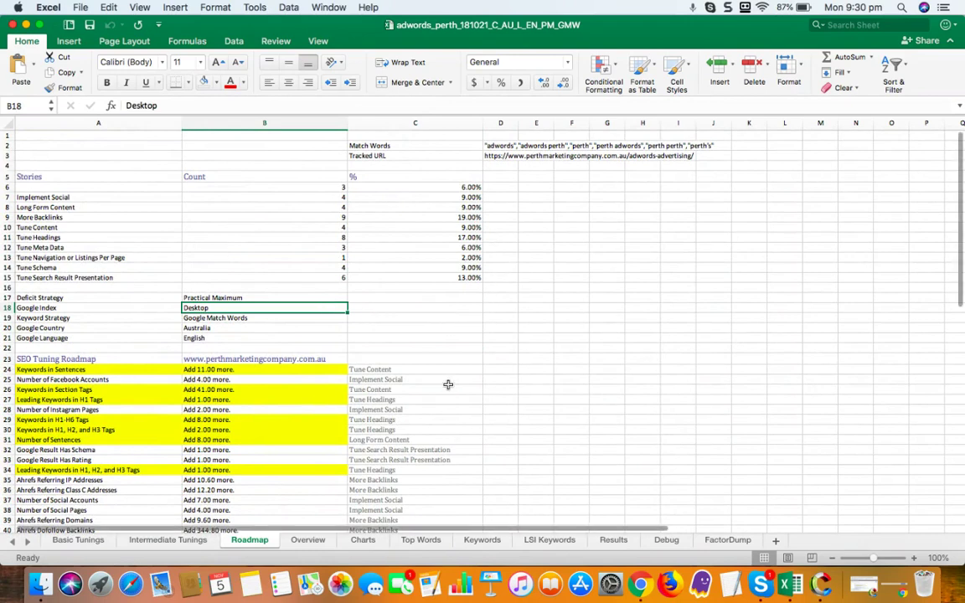
pyautogui.click(465, 337)
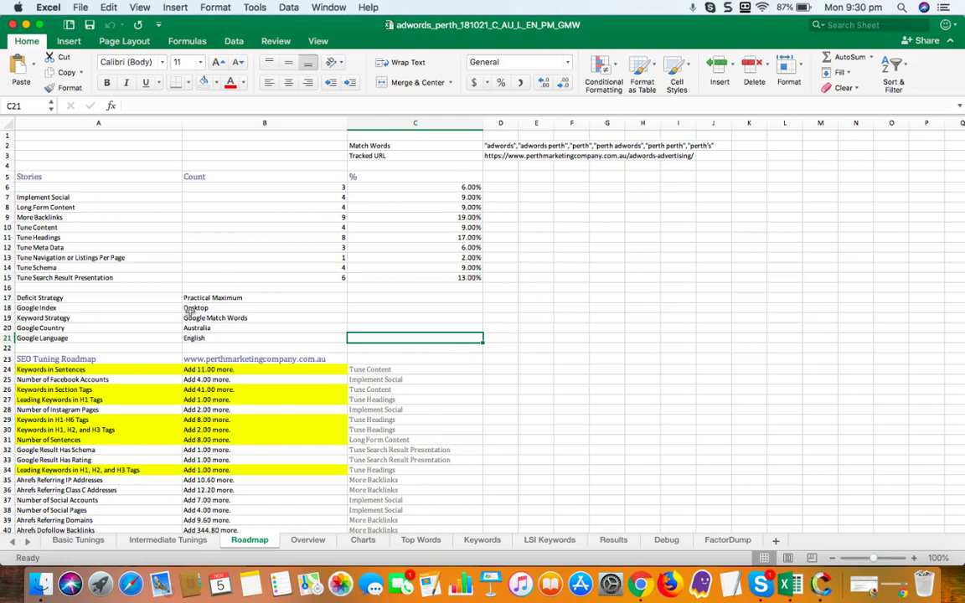
pyautogui.click(500, 327)
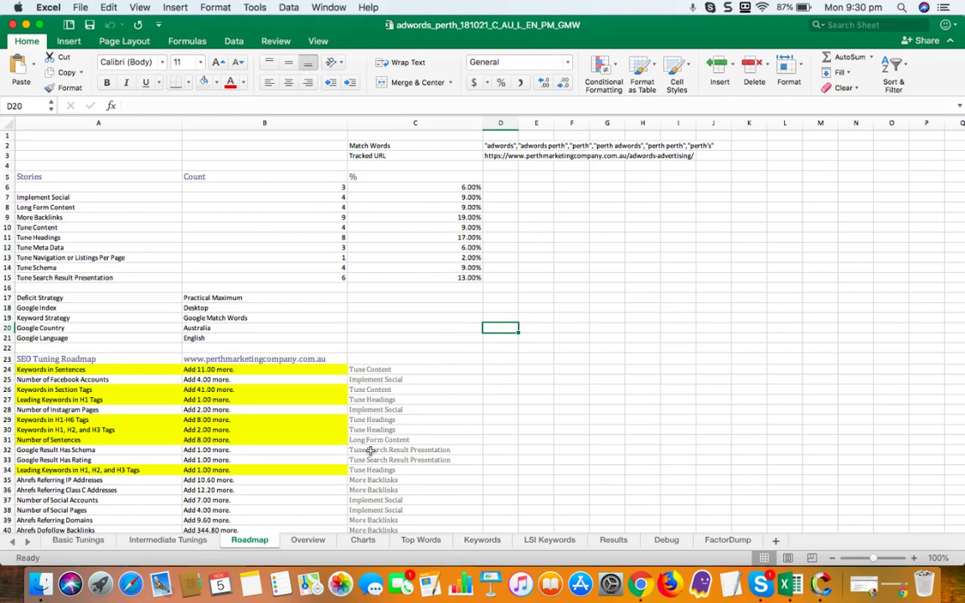
# - Open the Overview sheet and examine its search details, keywords and the start of the factor table
pyautogui.click(310, 540)
pyautogui.scroll(1, 265, 426)
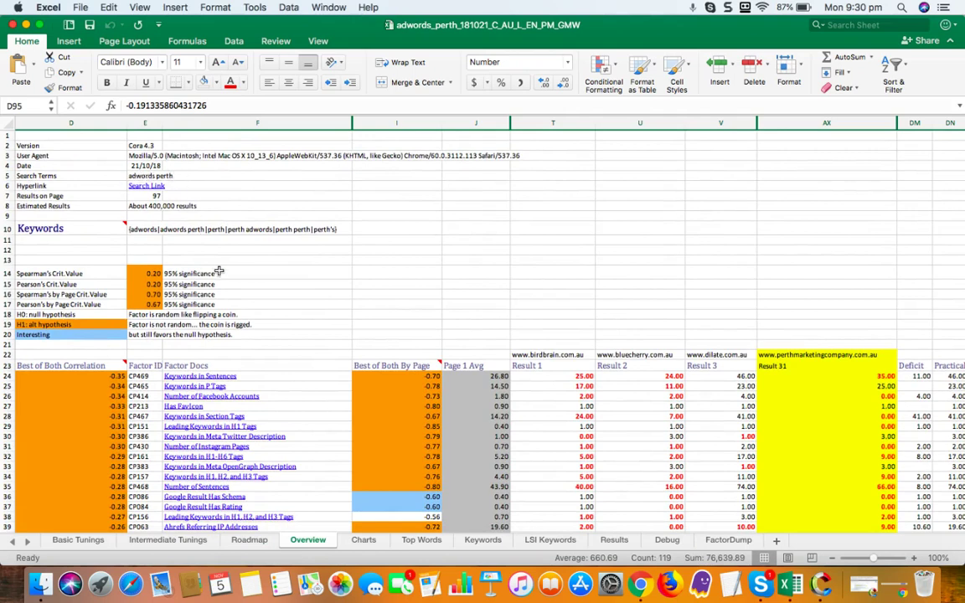
pyautogui.scroll(-1, 293, 385)
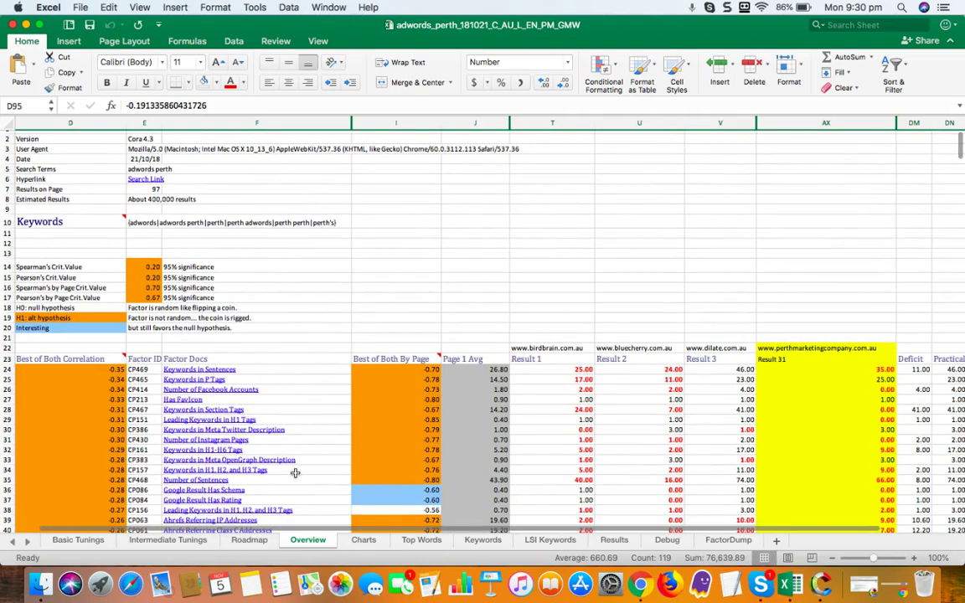
# - Return to the Roadmap sheet and check the match words, tracked URL and highlighted keyword recommendations
pyautogui.click(261, 542)
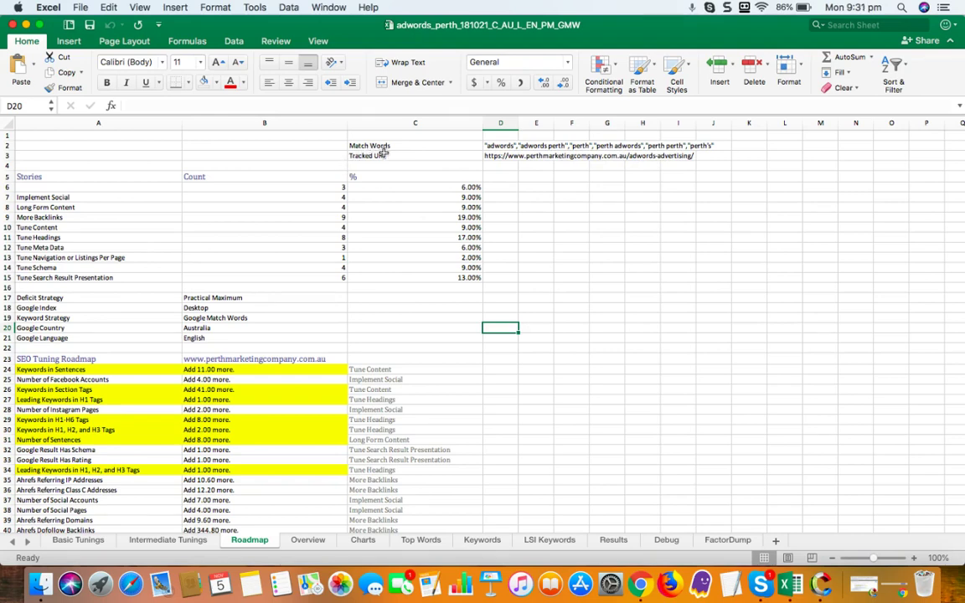
pyautogui.scroll(-5, 336, 319)
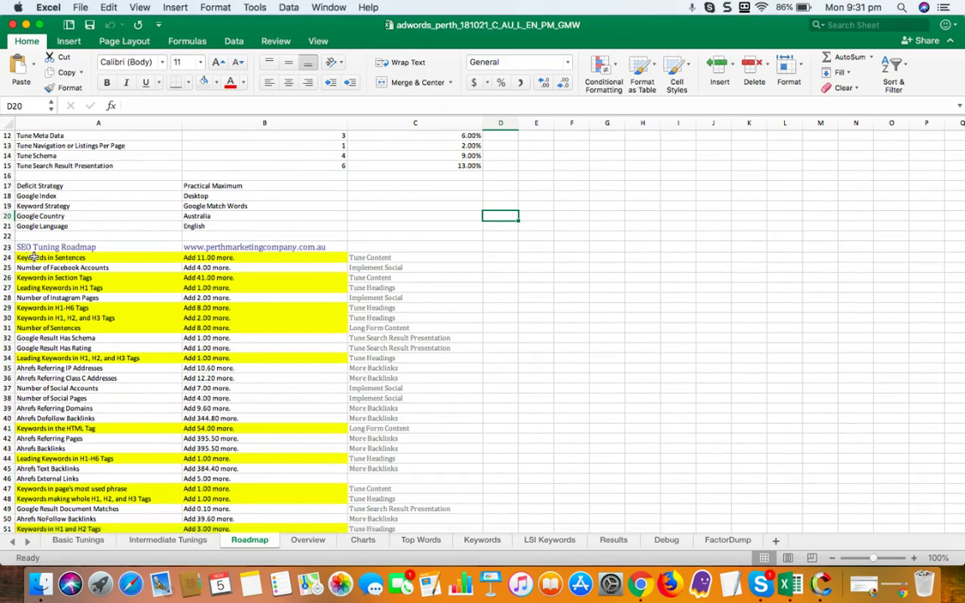
pyautogui.scroll(5, 355, 308)
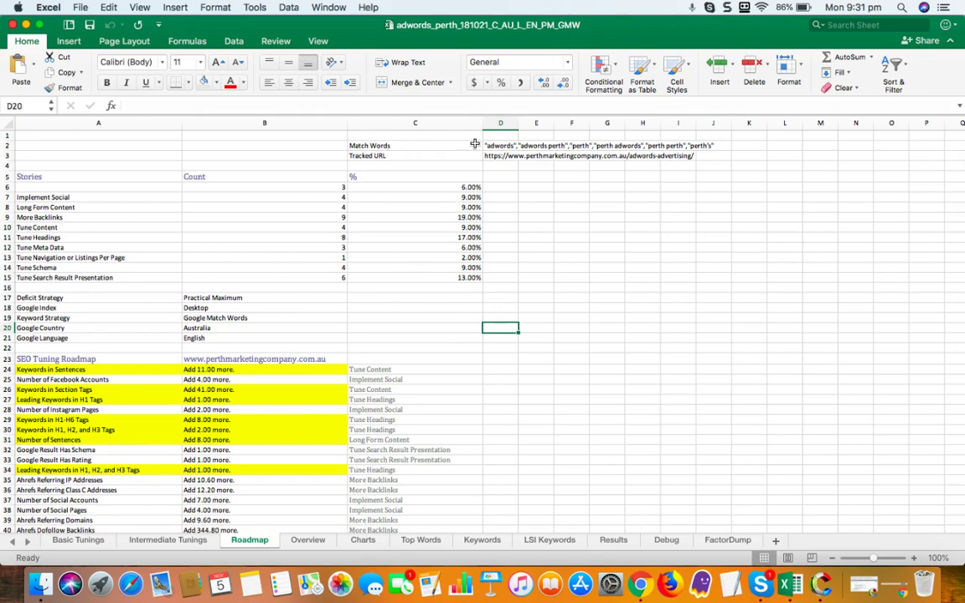
pyautogui.scroll(-5, 295, 464)
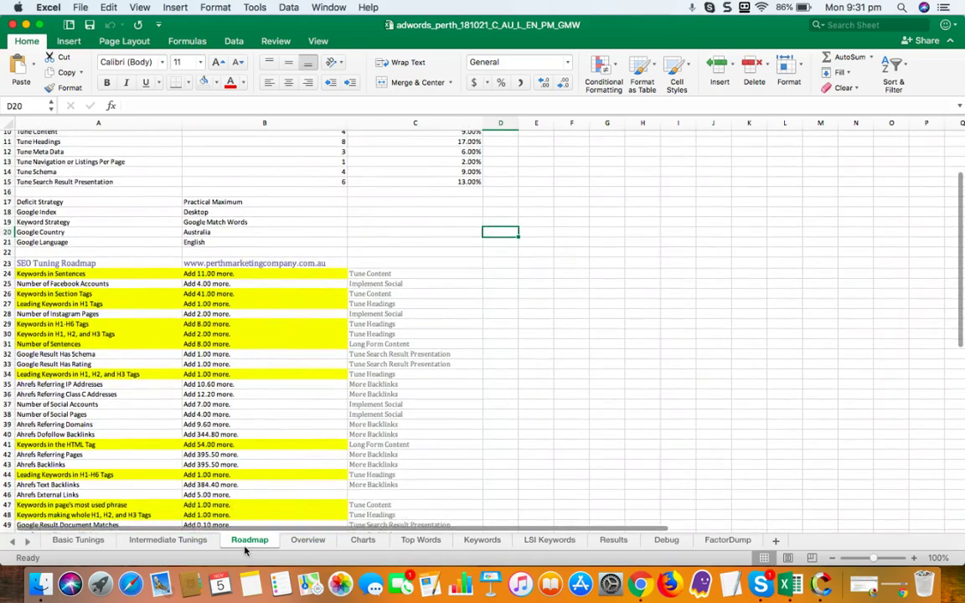
# - Glance at the Overview sheet, and read the Roadmap sheet's tuning recommendations down to the last row
pyautogui.click(307, 539)
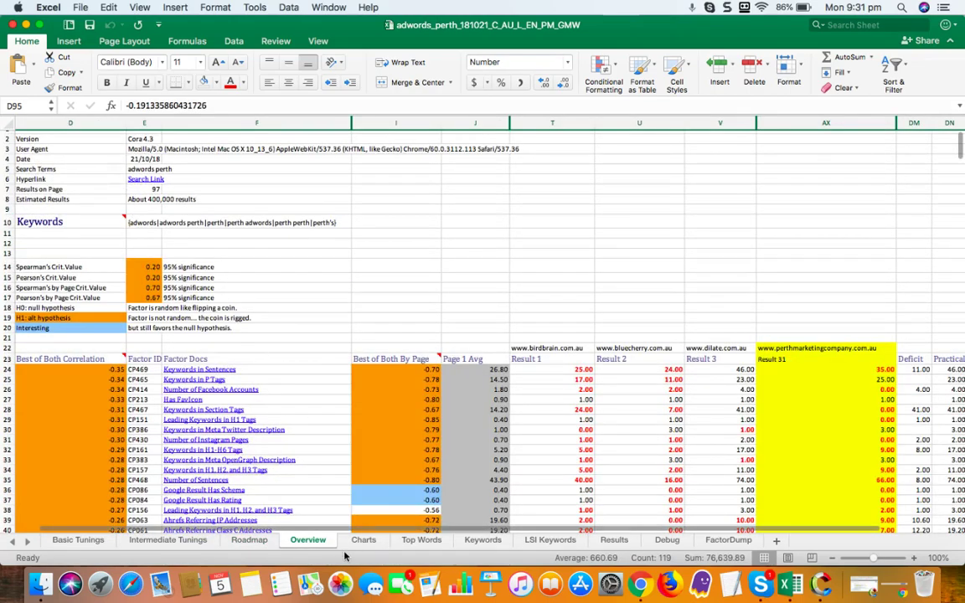
pyautogui.click(251, 540)
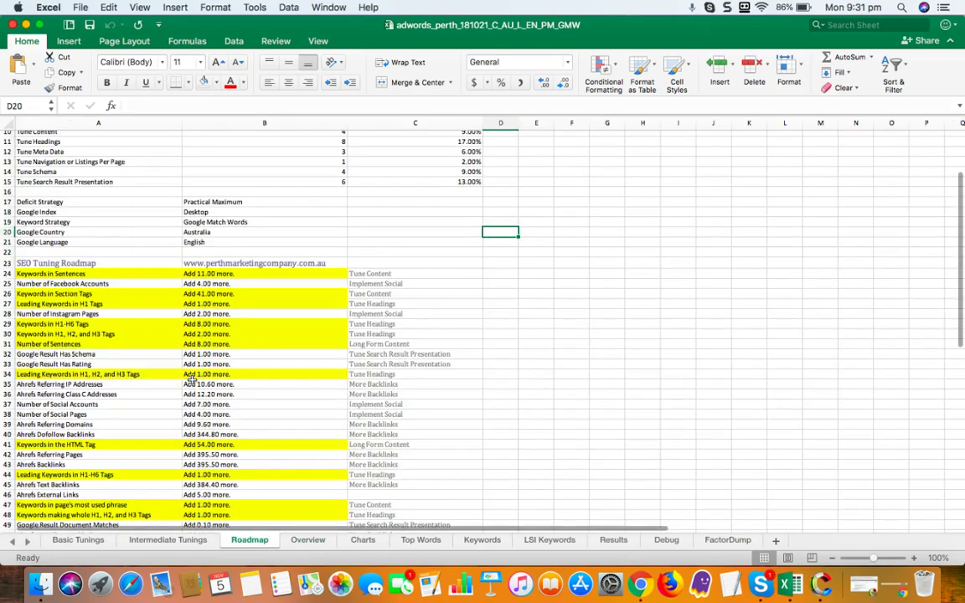
pyautogui.scroll(-7, 191, 356)
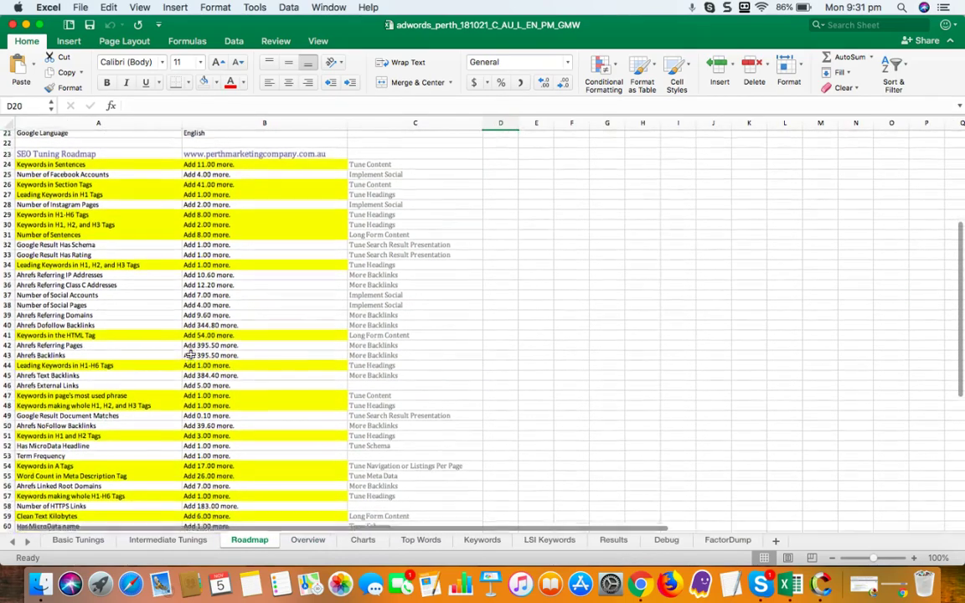
pyautogui.scroll(-4, 191, 357)
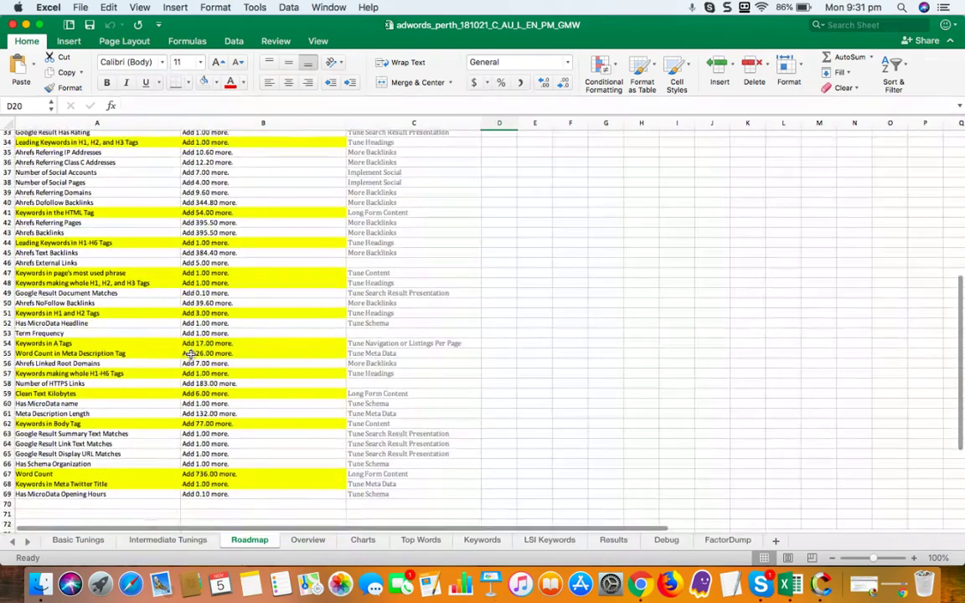
pyautogui.scroll(-2, 191, 356)
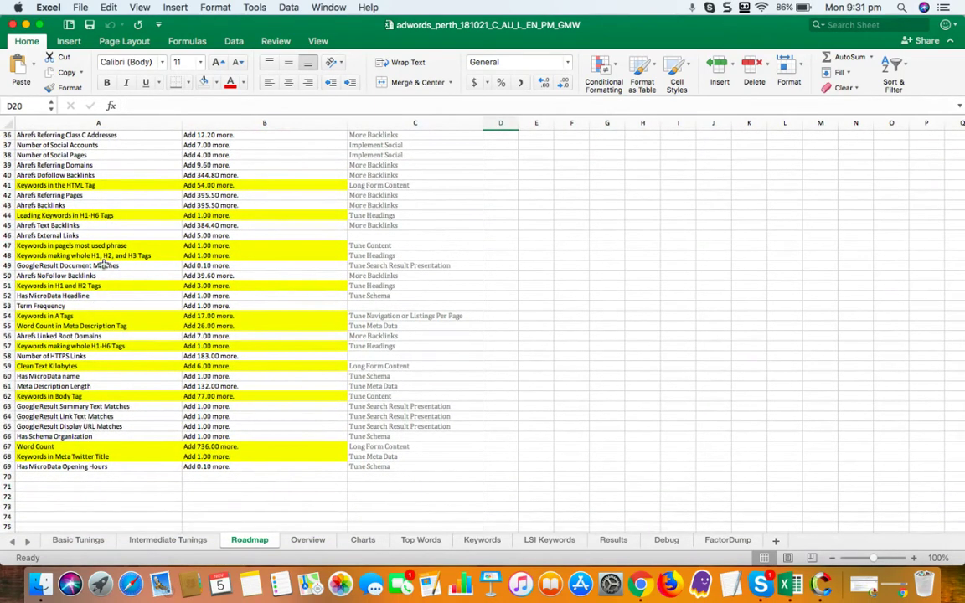
pyautogui.scroll(6, 103, 265)
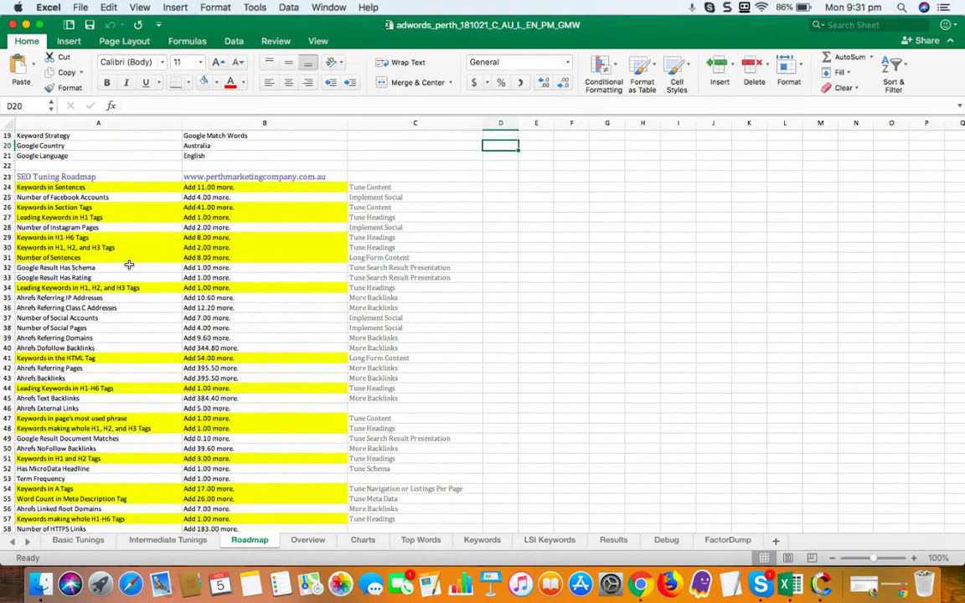
pyautogui.scroll(1, 129, 265)
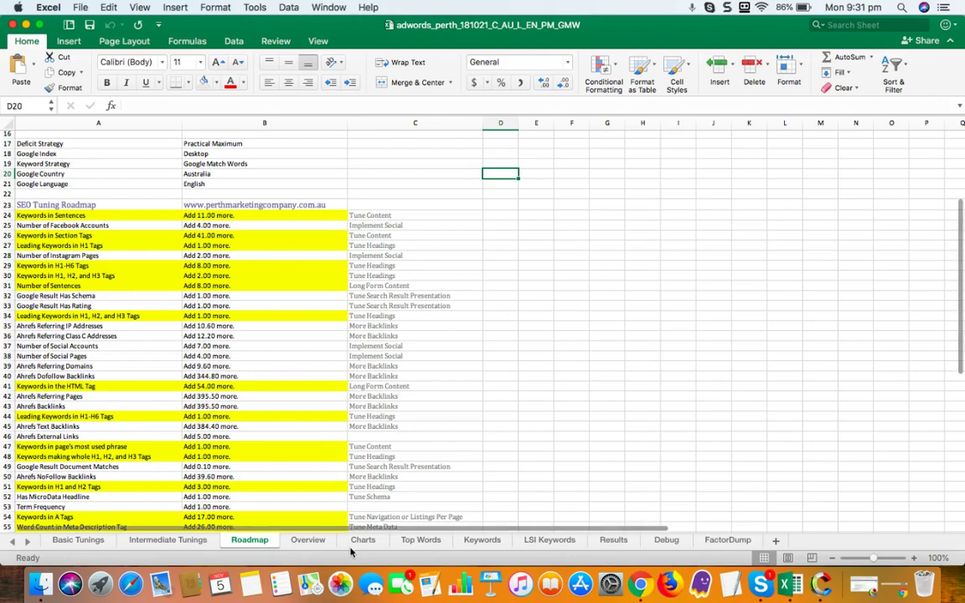
# - Open the Overview sheet and read through its whole ranking factor table down to the last factor
pyautogui.click(310, 541)
pyautogui.scroll(-2, 280, 333)
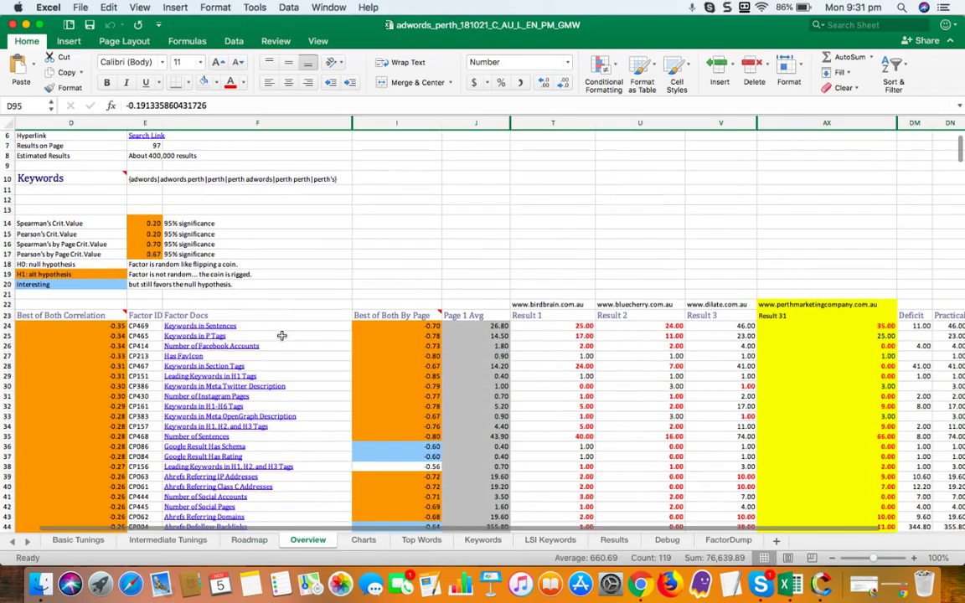
pyautogui.scroll(-3, 260, 393)
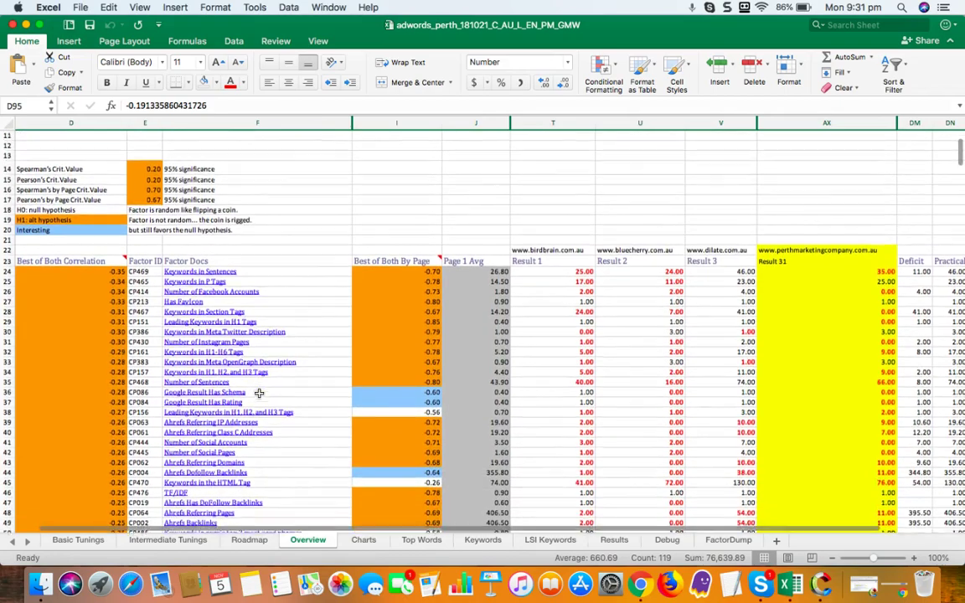
pyautogui.scroll(-10, 260, 392)
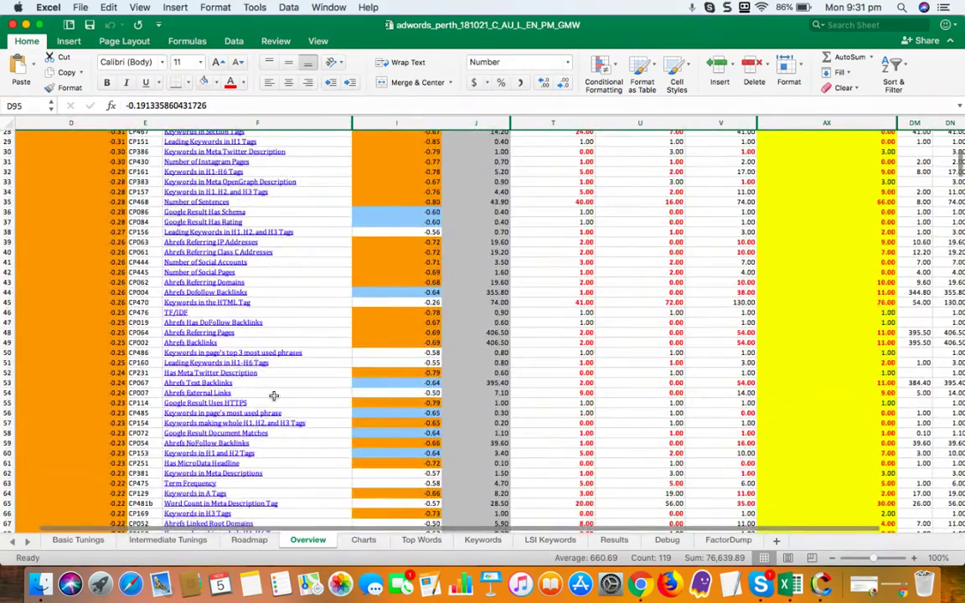
pyautogui.scroll(-5, 273, 387)
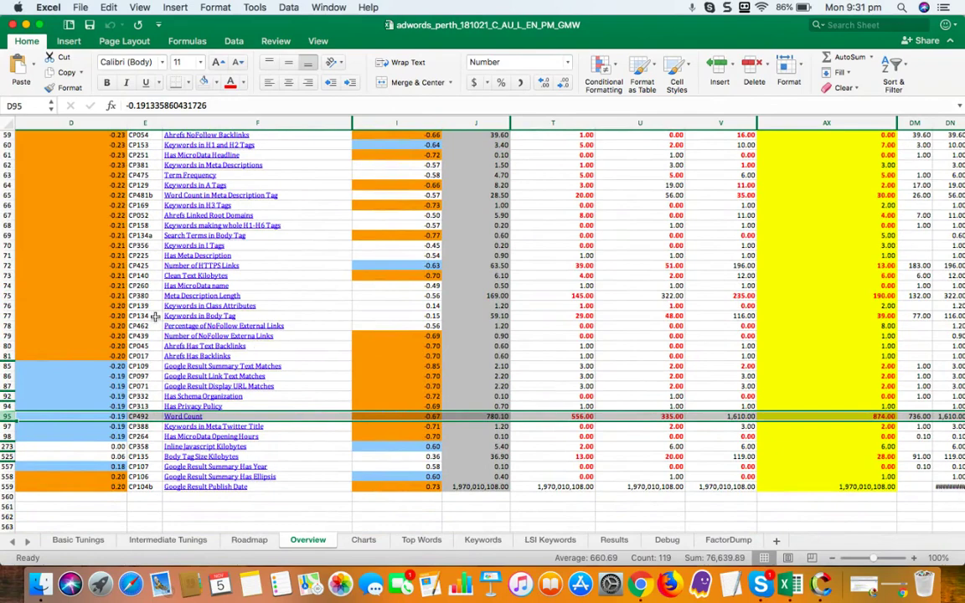
# - Compare the Best of Both Correlation column on the Overview sheet with the critical values and the color legend for the hypotheses
pyautogui.scroll(15, 222, 389)
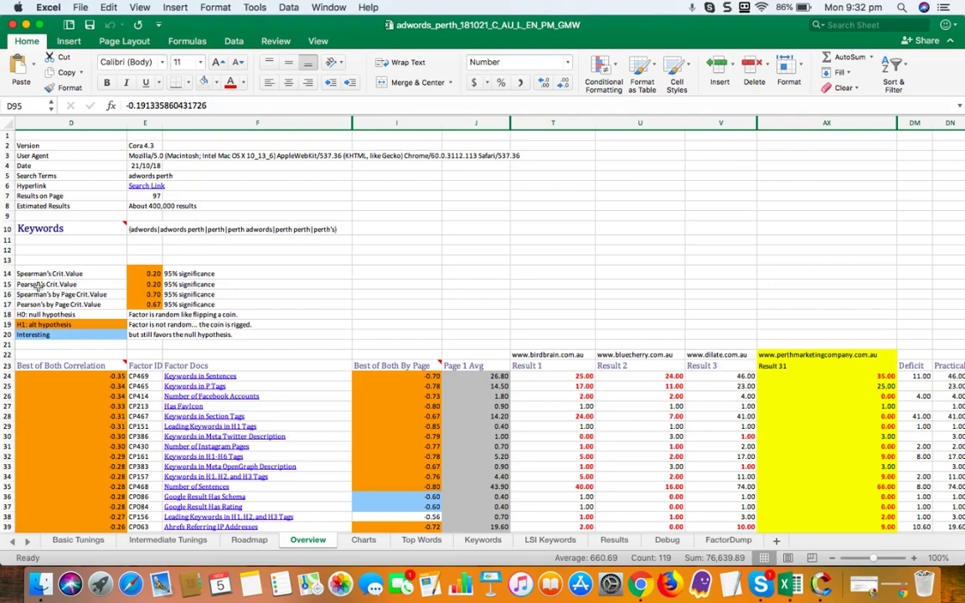
pyautogui.scroll(-3, 222, 281)
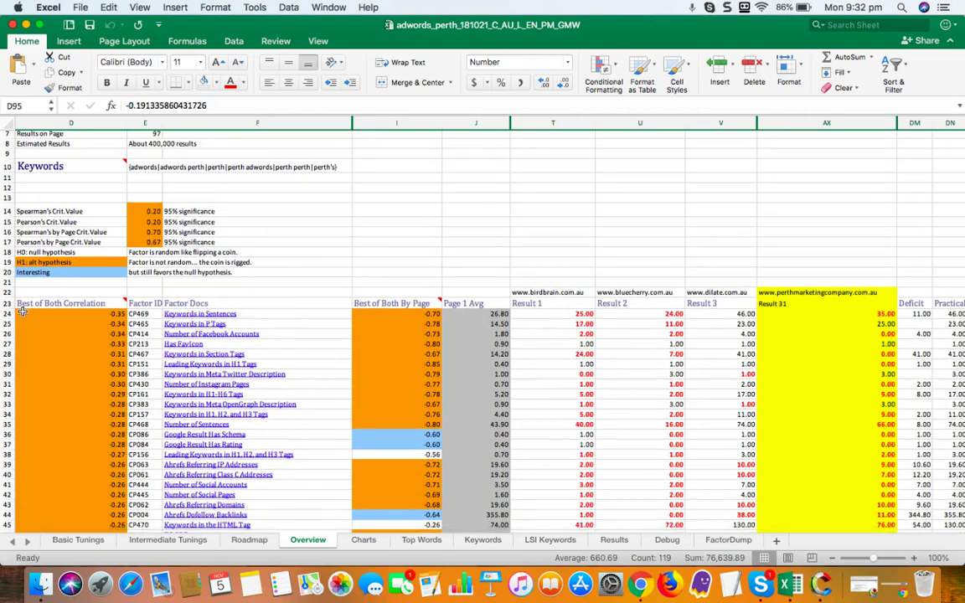
pyautogui.scroll(-3, 76, 313)
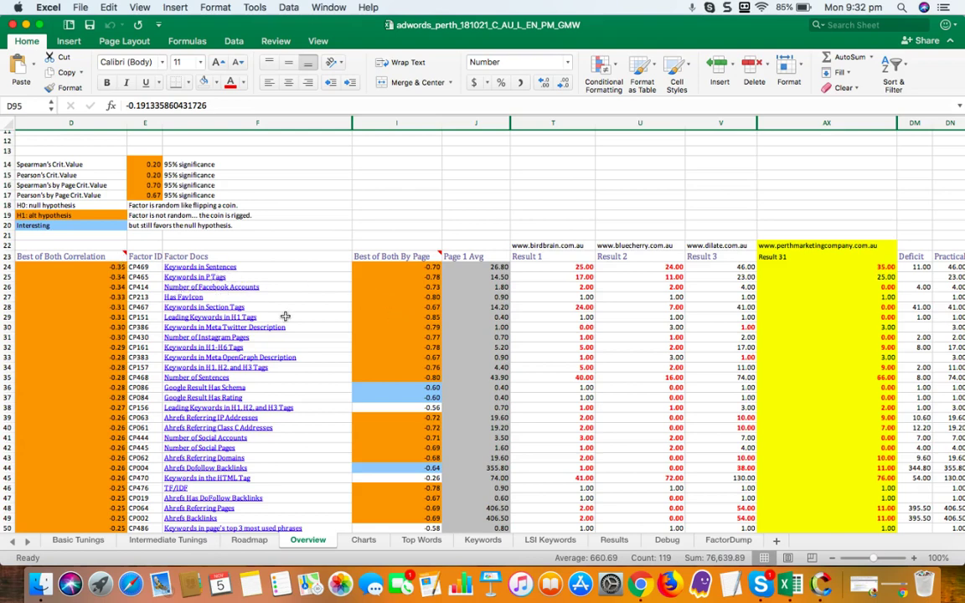
pyautogui.scroll(-3, 282, 317)
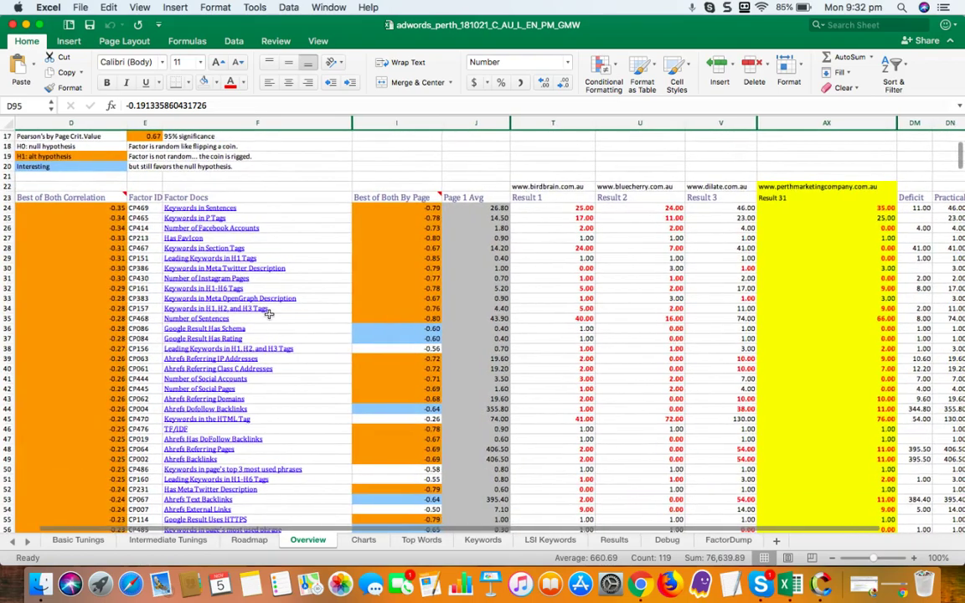
pyautogui.scroll(-15, 245, 340)
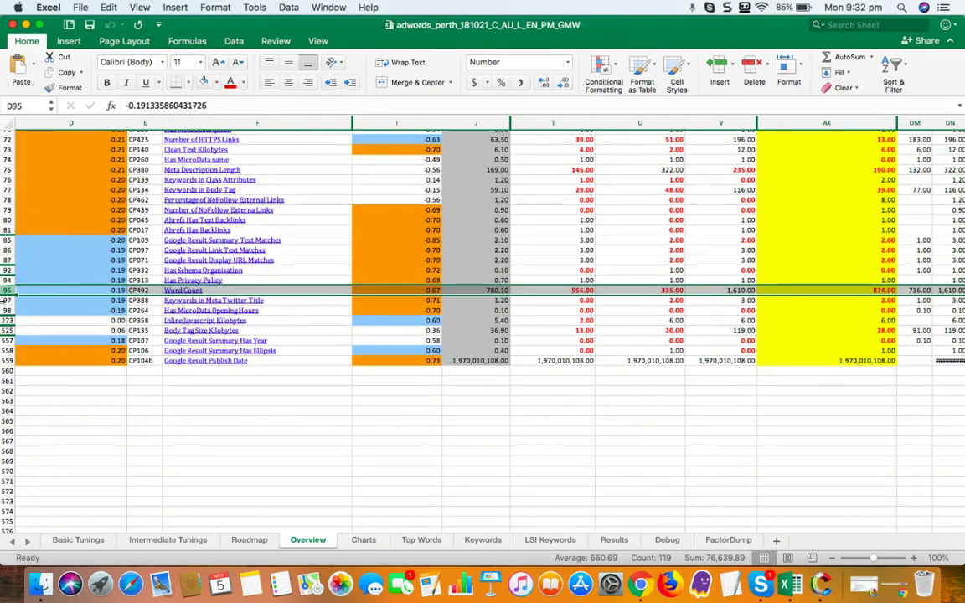
pyautogui.scroll(20, 171, 273)
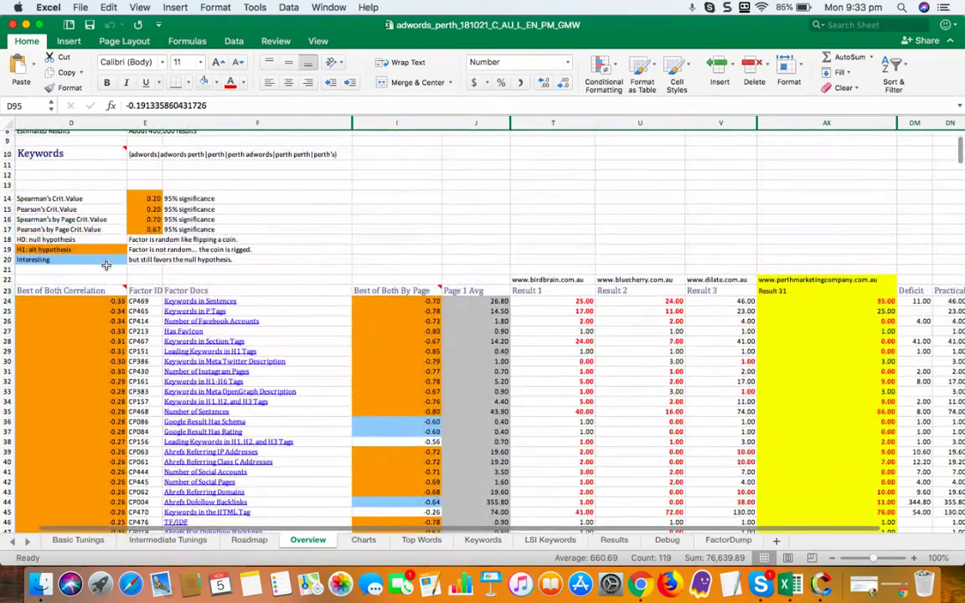
pyautogui.scroll(-8, 117, 335)
pyautogui.scroll(-7, 121, 344)
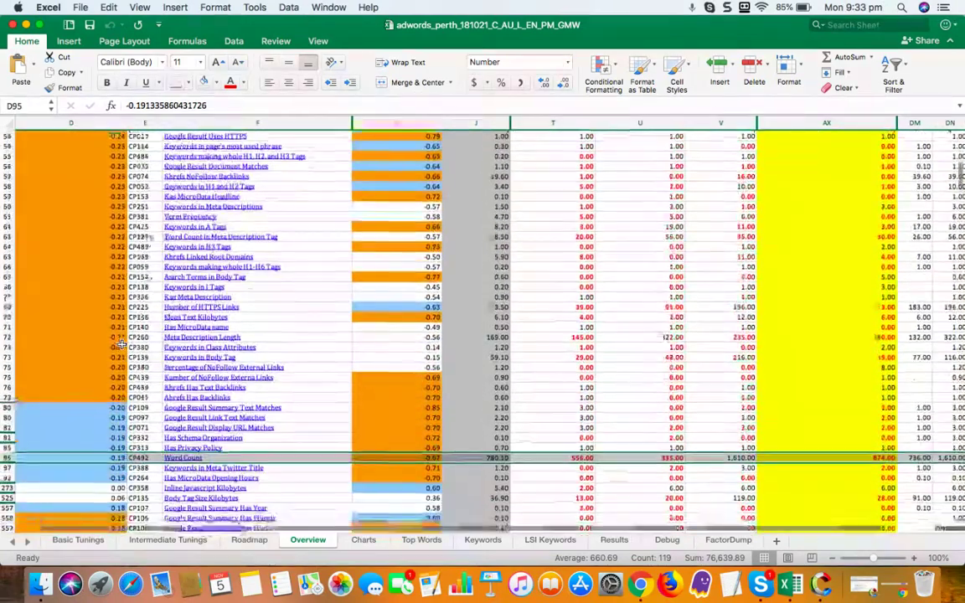
pyautogui.scroll(15, 174, 411)
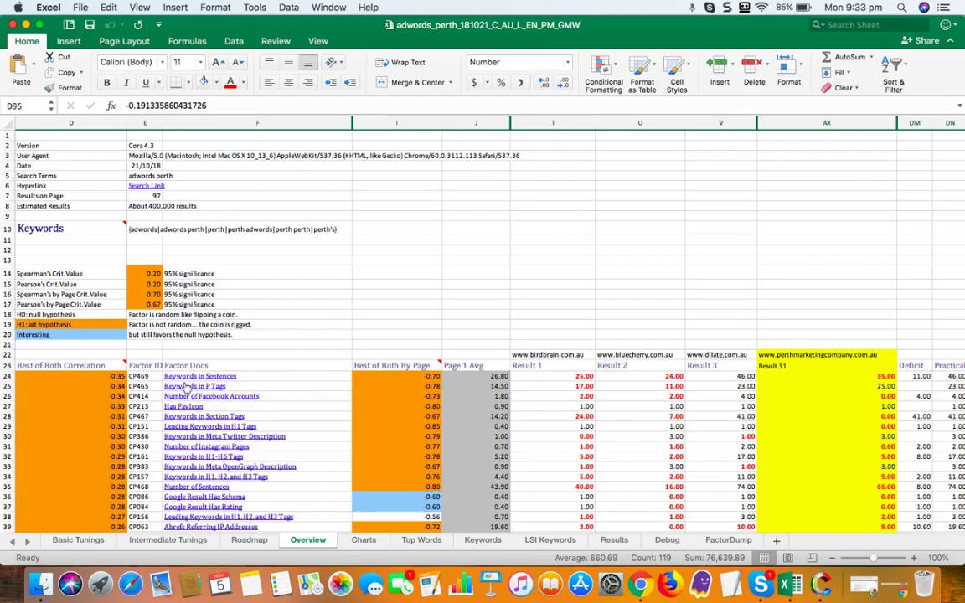
pyautogui.scroll(-15, 186, 382)
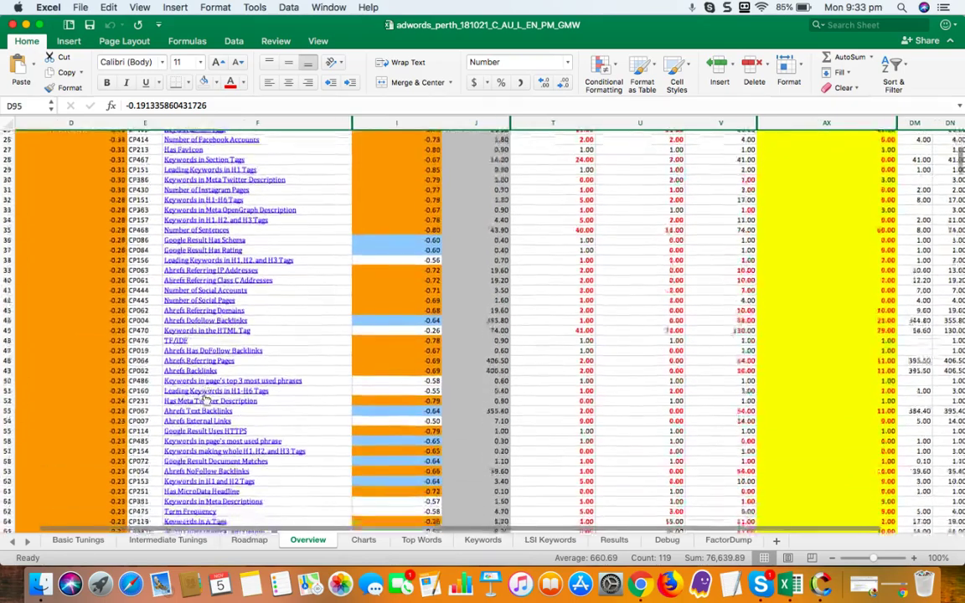
pyautogui.scroll(15, 124, 344)
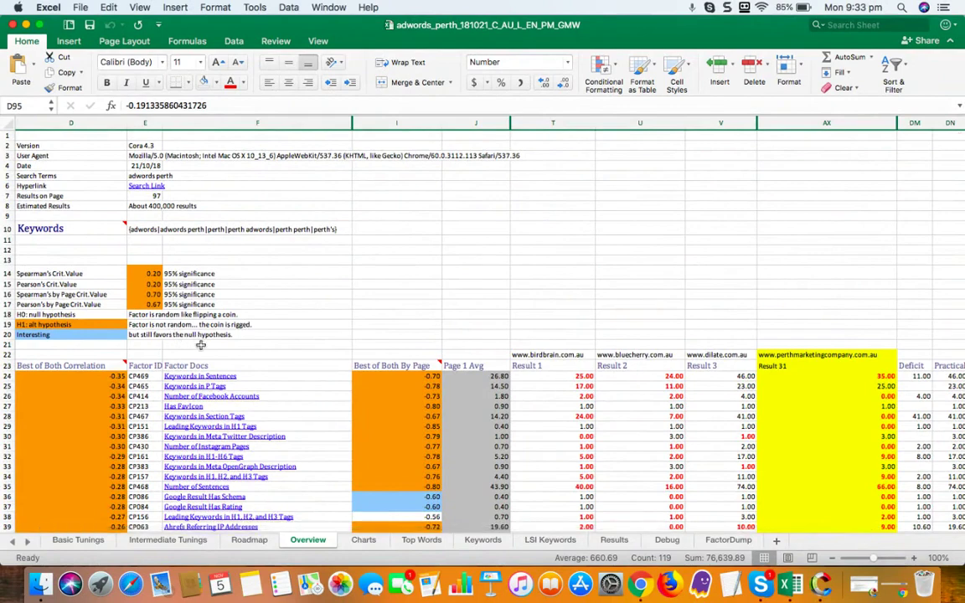
pyautogui.scroll(-3, 207, 352)
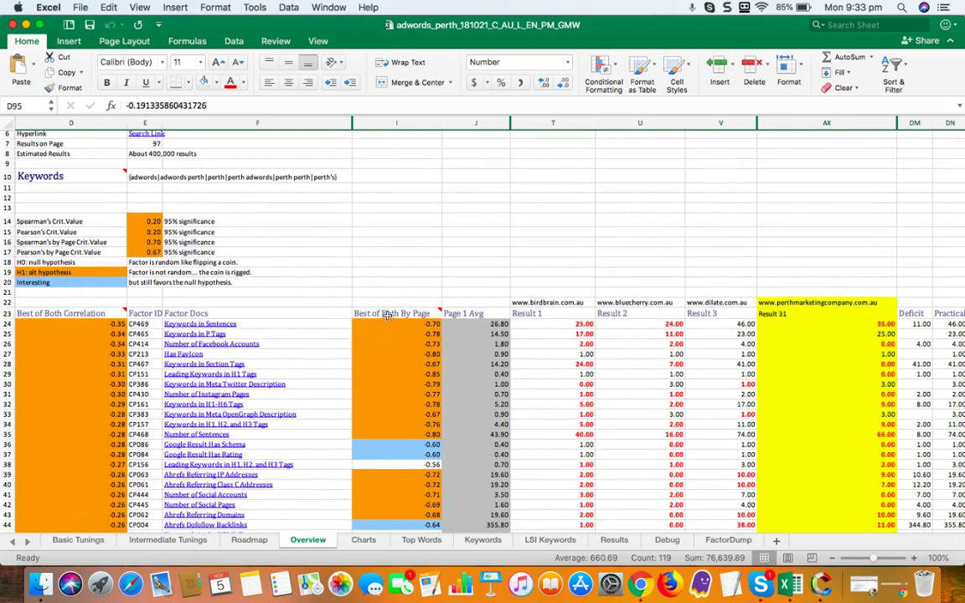
# - Read the Best of Both By Page column on the Overview sheet down to the last factor and compare it with the by-page critical values
pyautogui.moveTo(406, 313)
pyautogui.scroll(-10, 415, 328)
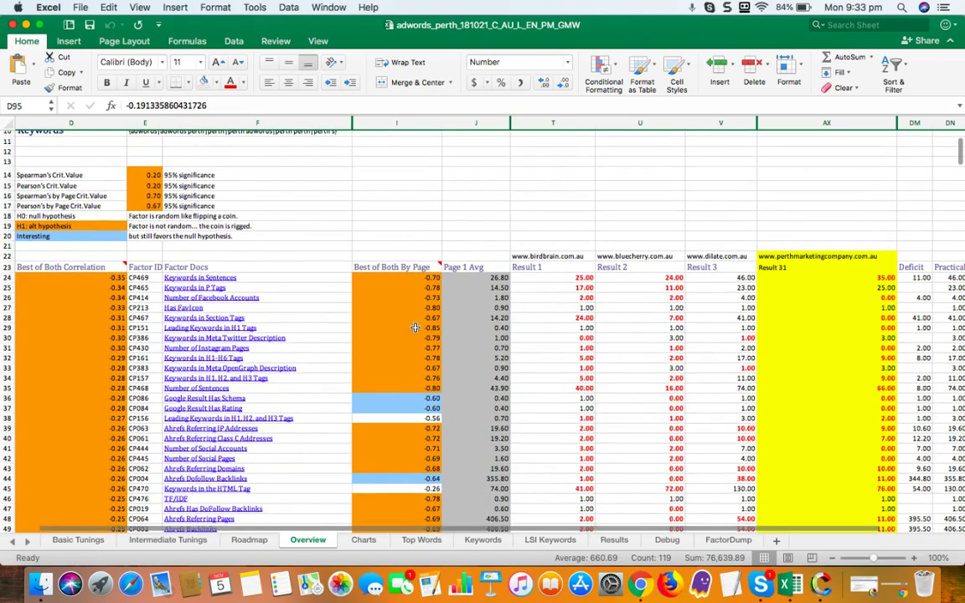
pyautogui.scroll(-9, 415, 328)
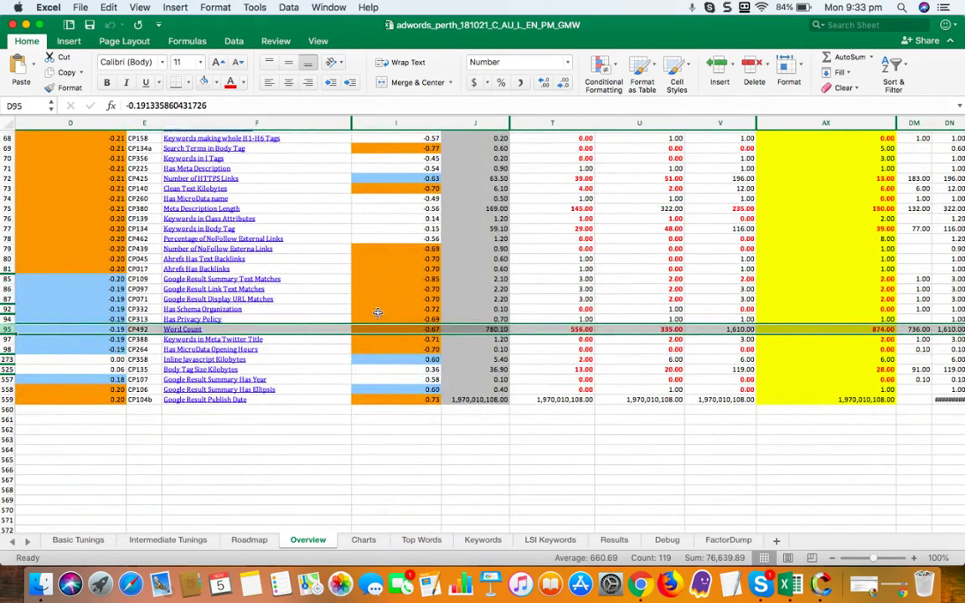
pyautogui.click(422, 289)
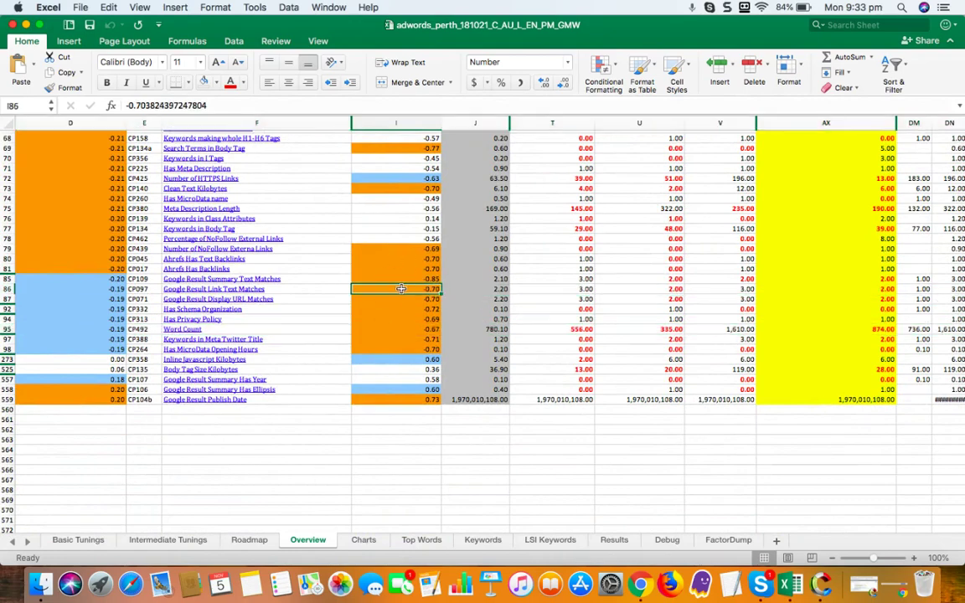
pyautogui.scroll(20, 375, 305)
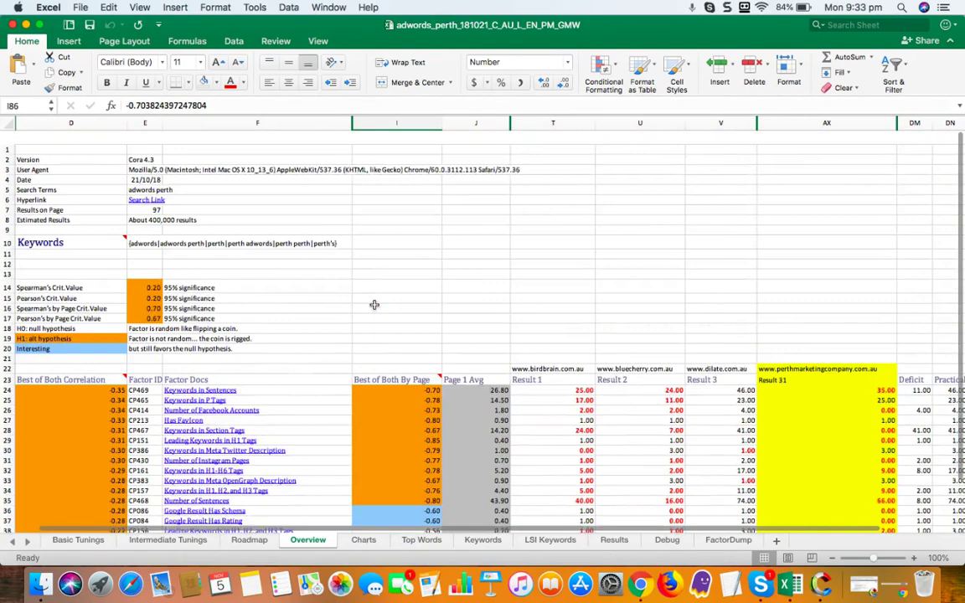
pyautogui.scroll(-20, 170, 335)
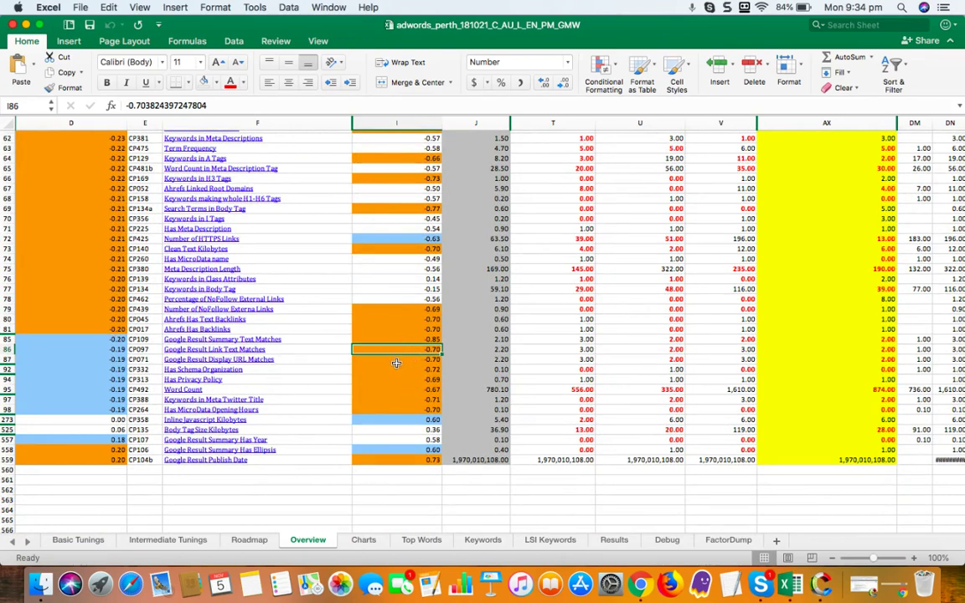
pyautogui.scroll(20, 398, 346)
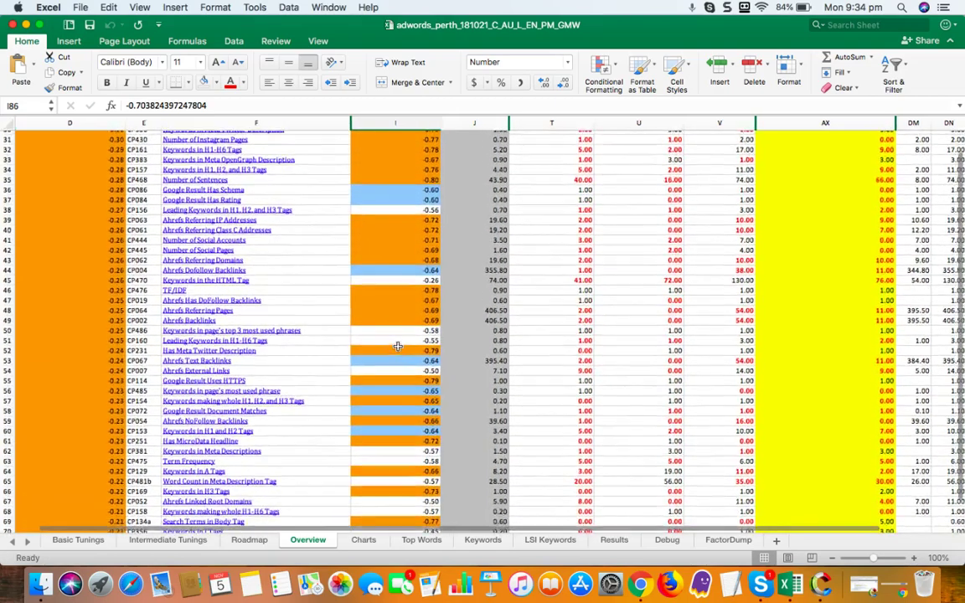
pyautogui.scroll(-3, 398, 346)
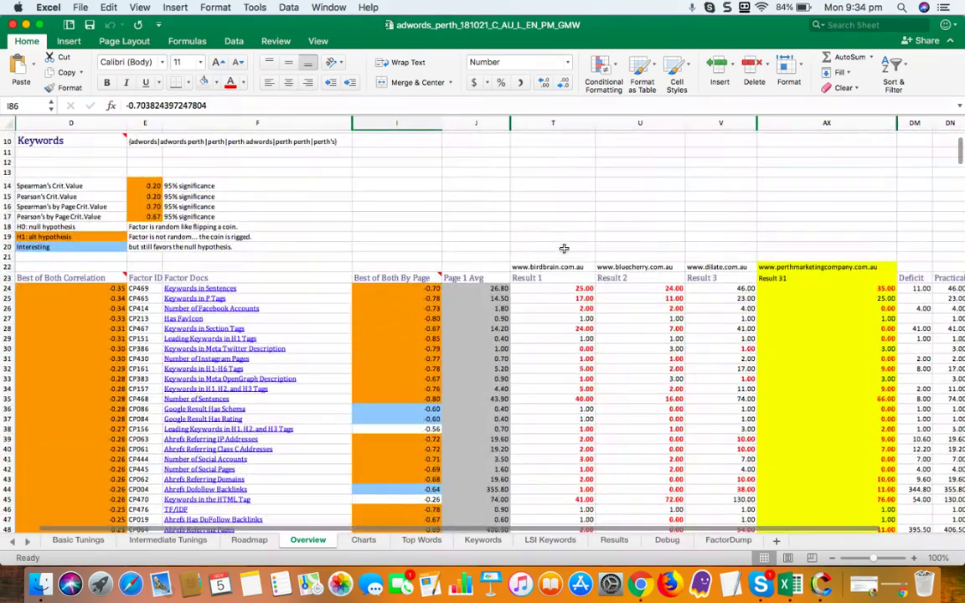
pyautogui.scroll(-2, 564, 248)
pyautogui.hscroll(2, 564, 248)
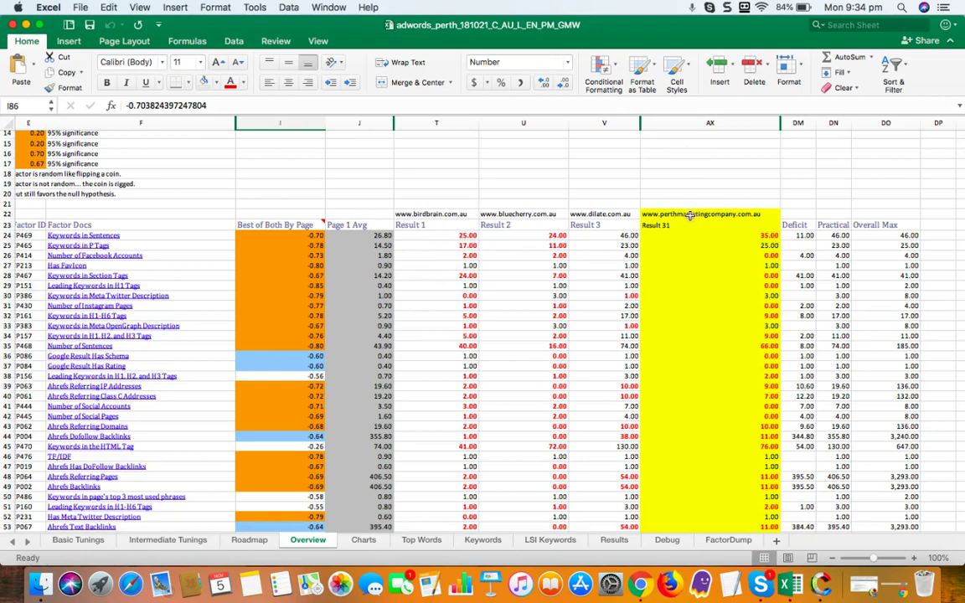
pyautogui.moveTo(704, 122)
pyautogui.mouseDown()
pyautogui.moveTo(728, 129)
pyautogui.moveTo(679, 123)
pyautogui.moveTo(709, 123)
pyautogui.mouseUp()
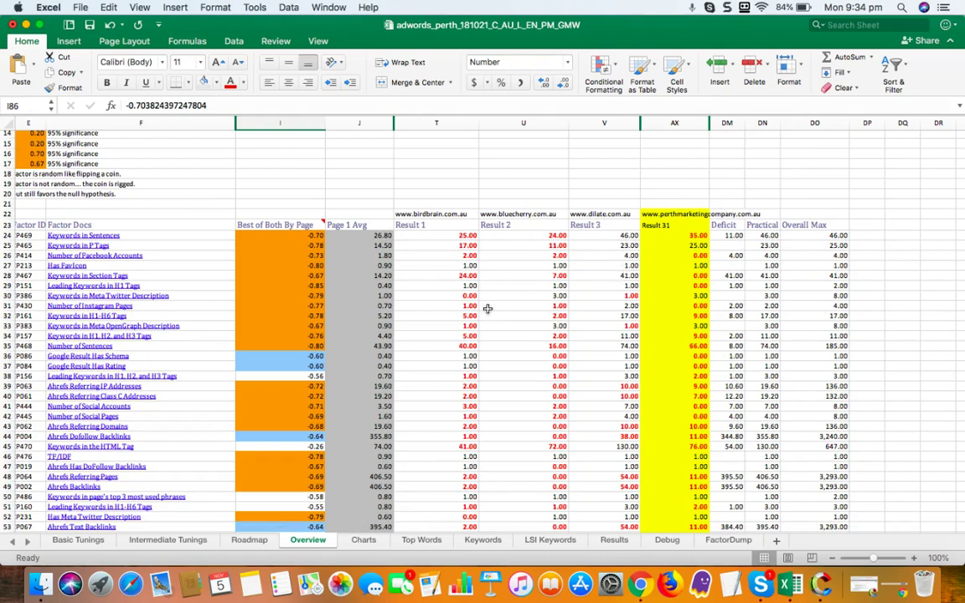
# - Check the deficit strategy on the Roadmap sheet, and inspect the tracked site's Keywords in Sentences value against the Practical column on Overview
pyautogui.click(249, 539)
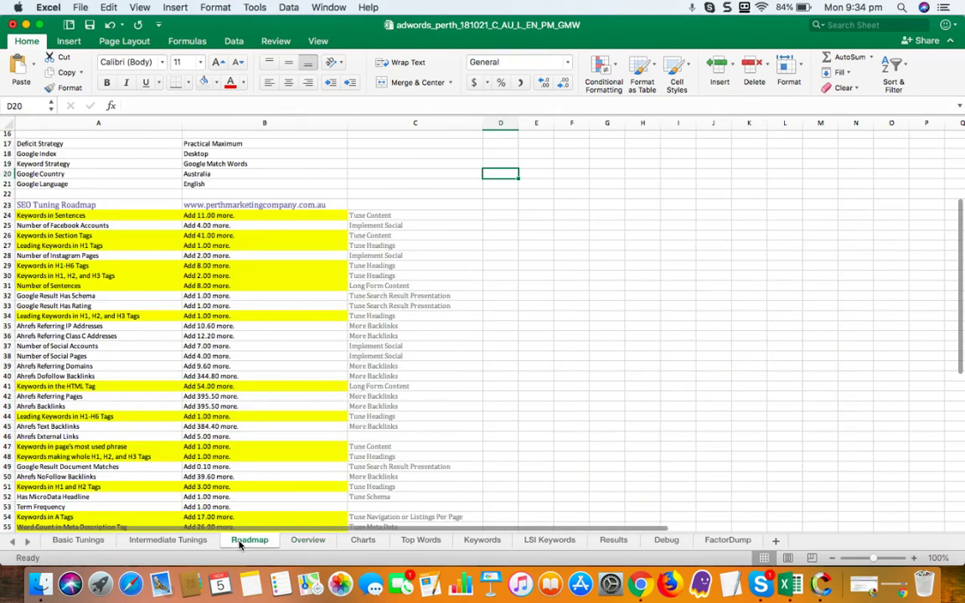
pyautogui.scroll(5, 244, 332)
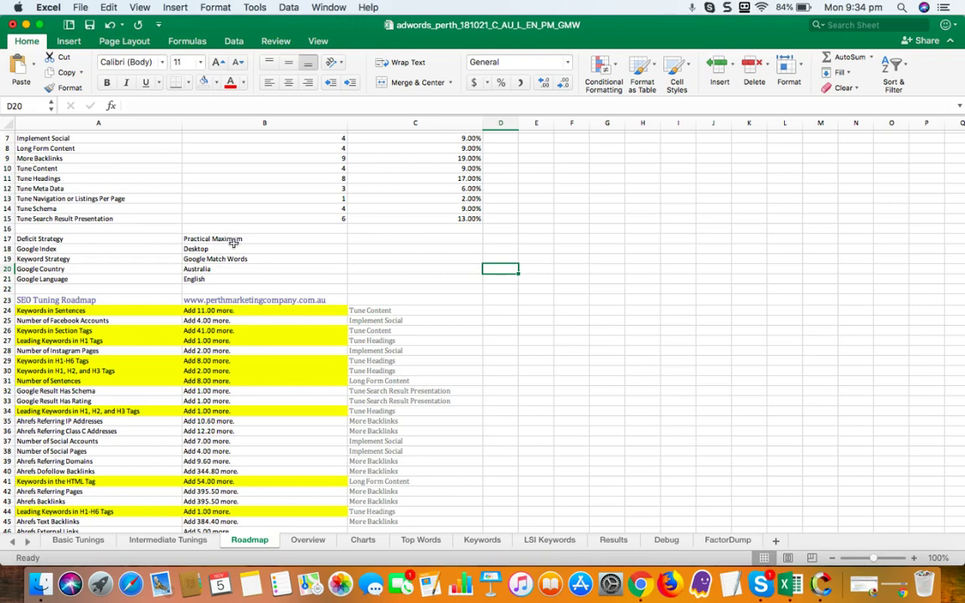
pyautogui.click(308, 541)
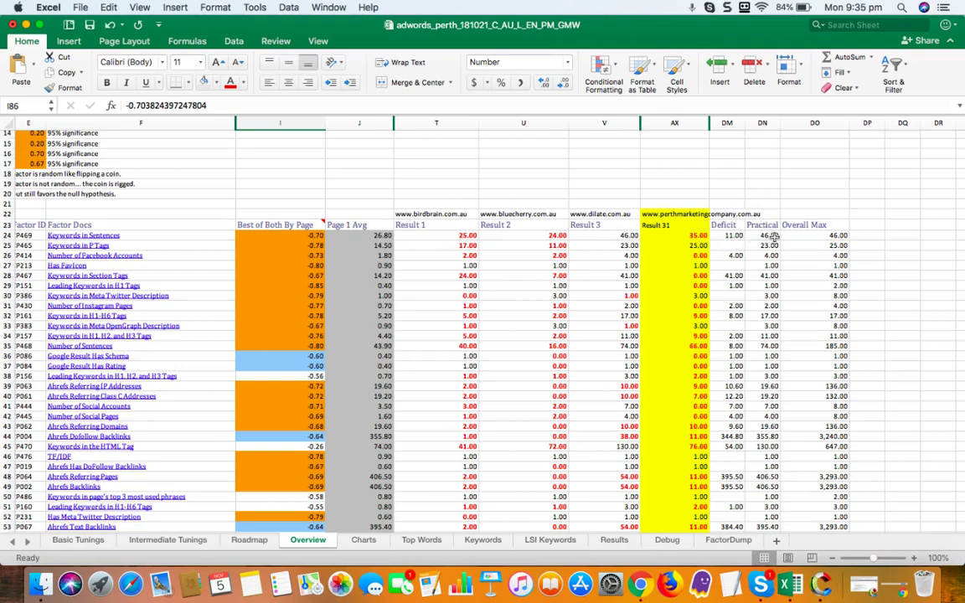
pyautogui.click(697, 239)
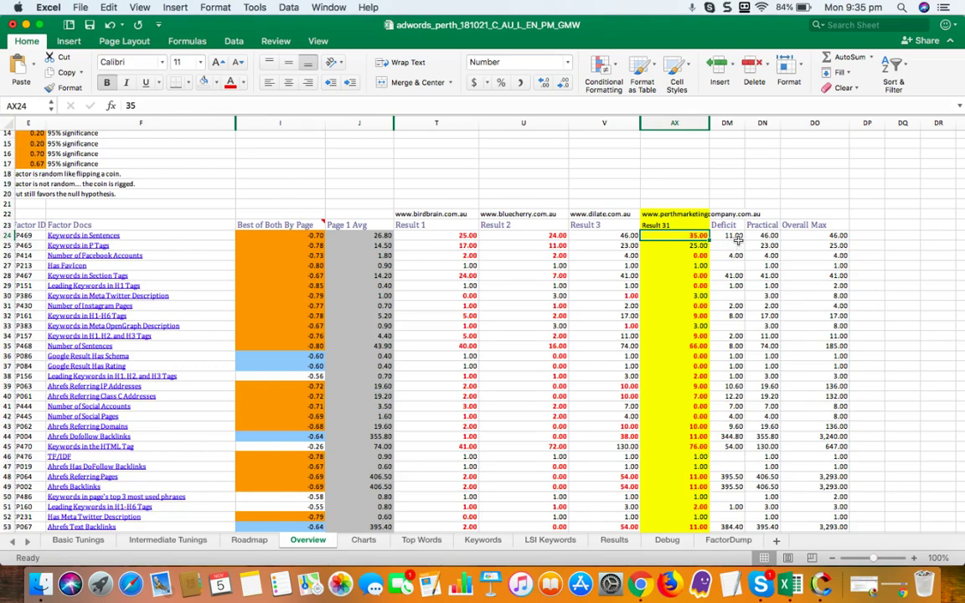
# - Compare the Roadmap's Keywords in Sentences recommendation with the Overview figures, including the tracked site's Keywords in P Tags value
pyautogui.click(249, 541)
pyautogui.scroll(-2, 323, 362)
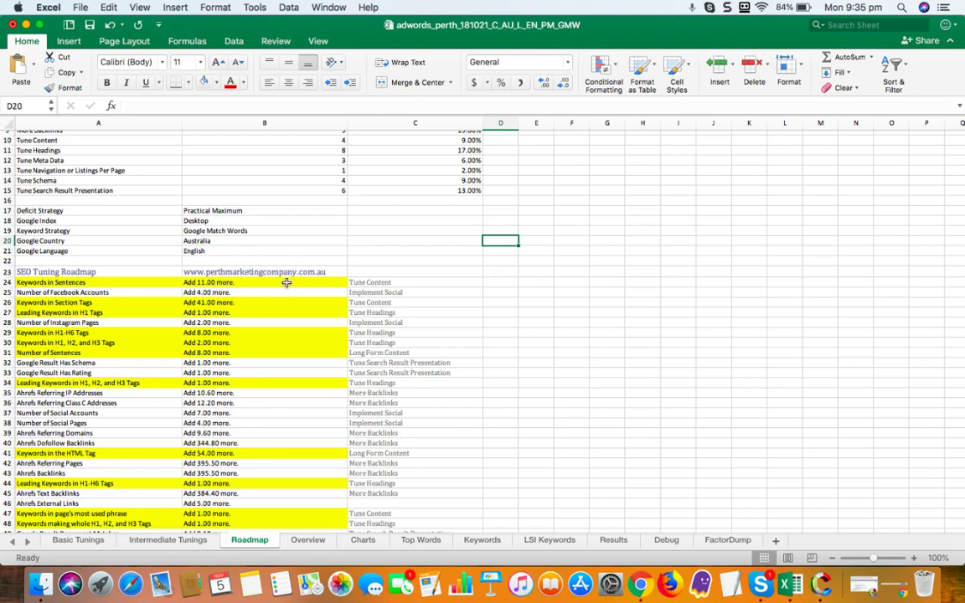
pyautogui.click(308, 540)
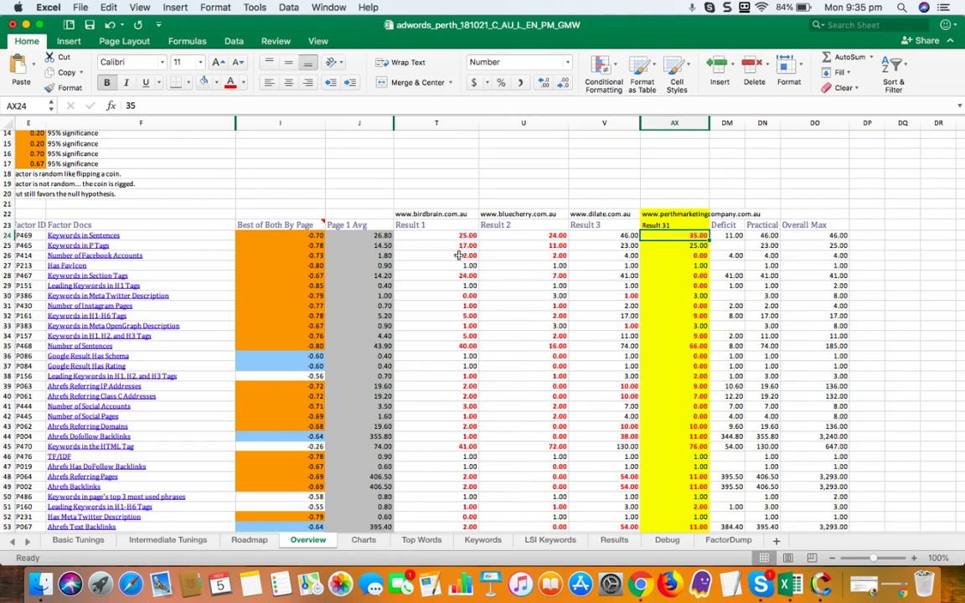
pyautogui.click(670, 248)
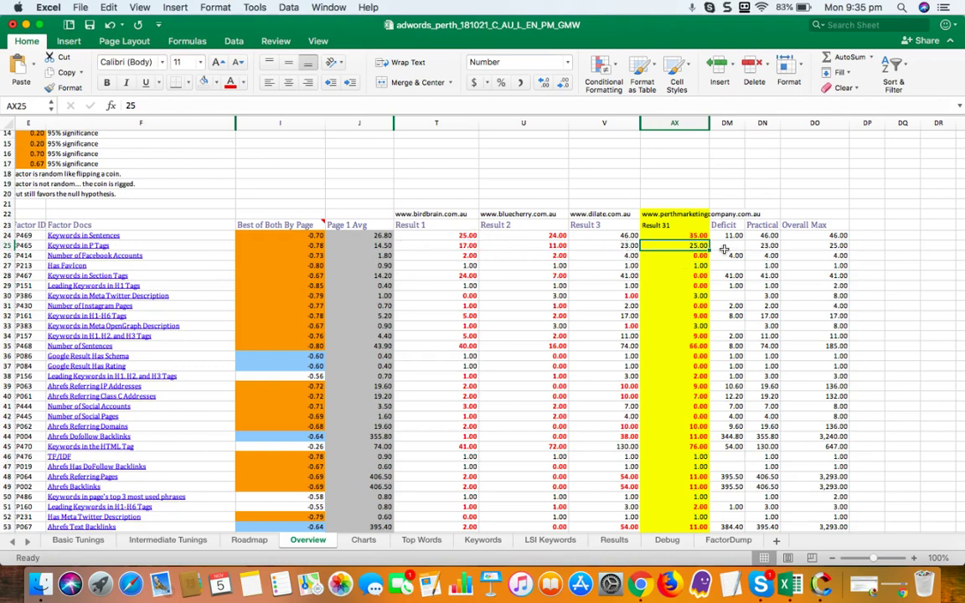
pyautogui.click(249, 540)
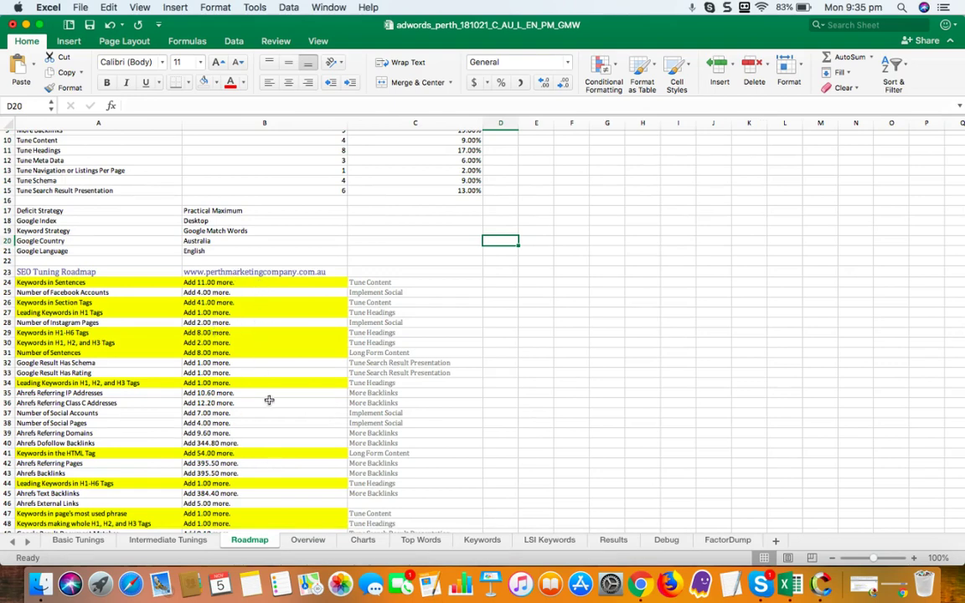
pyautogui.click(248, 283)
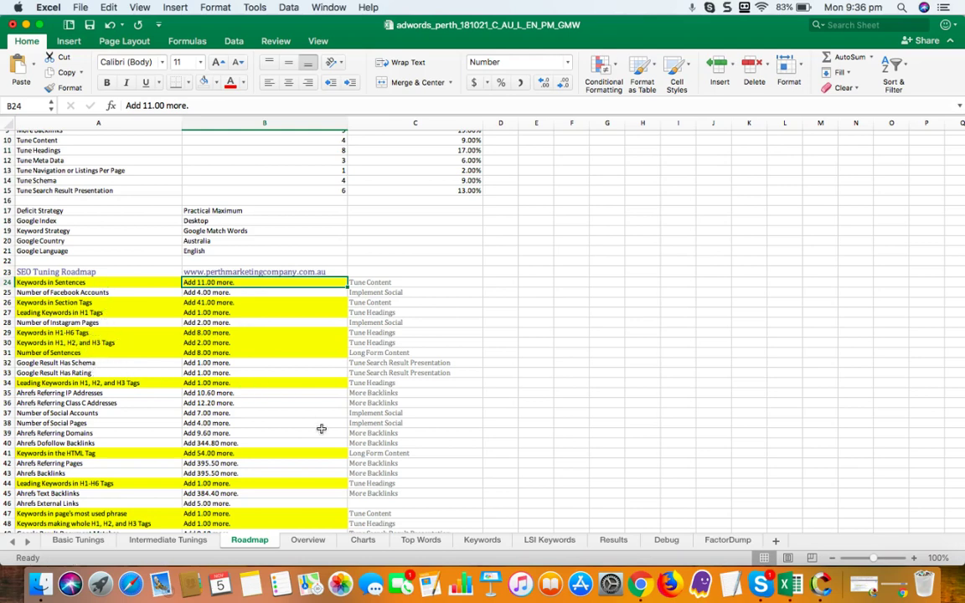
# - Open the Keywords in Sentences factor documentation from the Overview sheet, read its match words explanation, and close the page
pyautogui.click(317, 542)
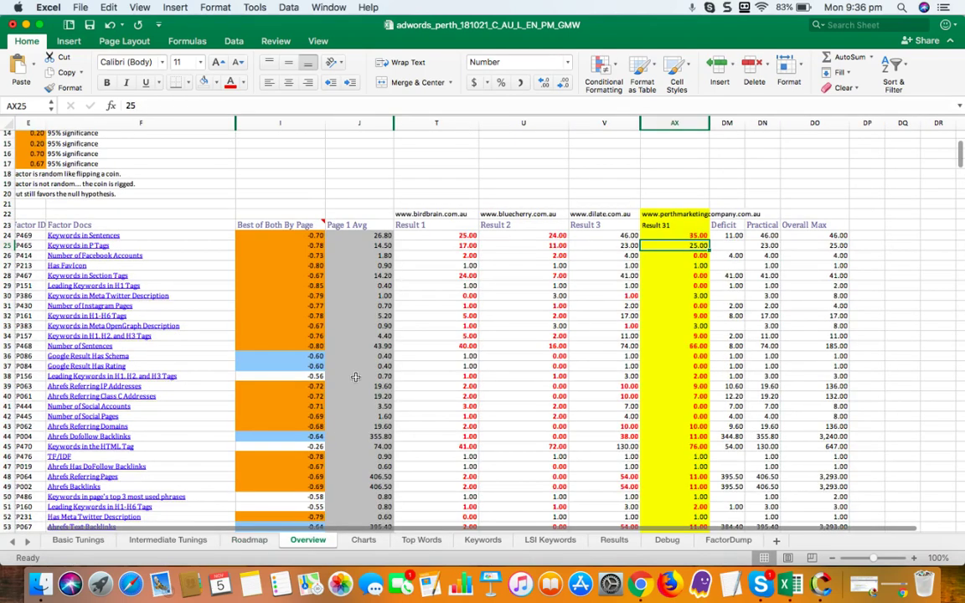
pyautogui.hscroll(-3, 355, 377)
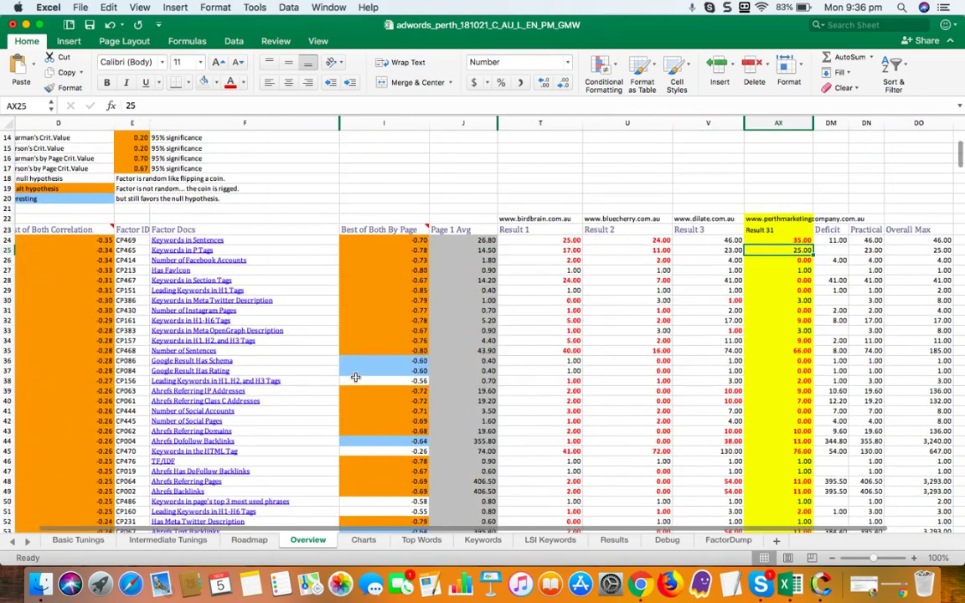
pyautogui.scroll(3, 355, 377)
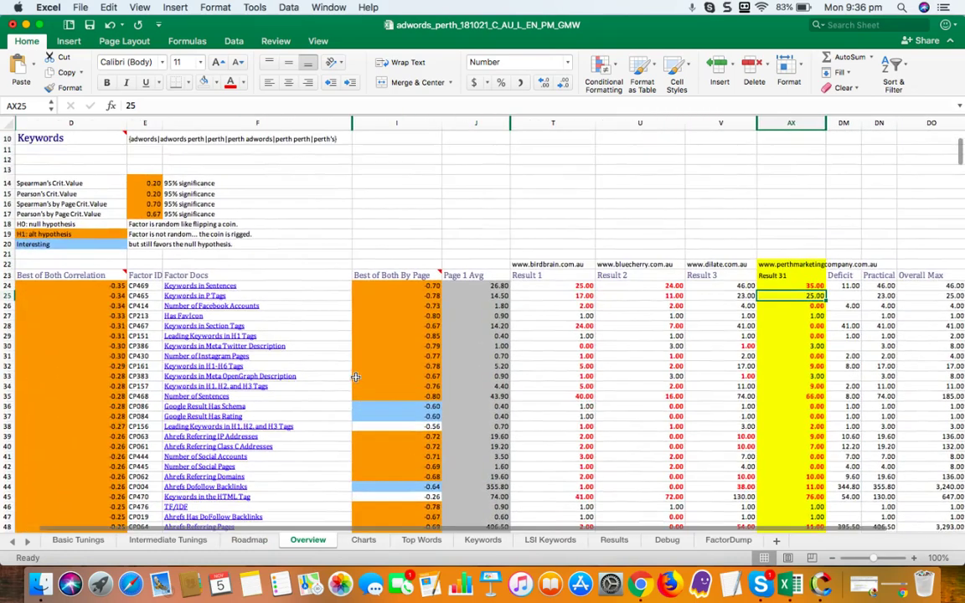
pyautogui.click(212, 287)
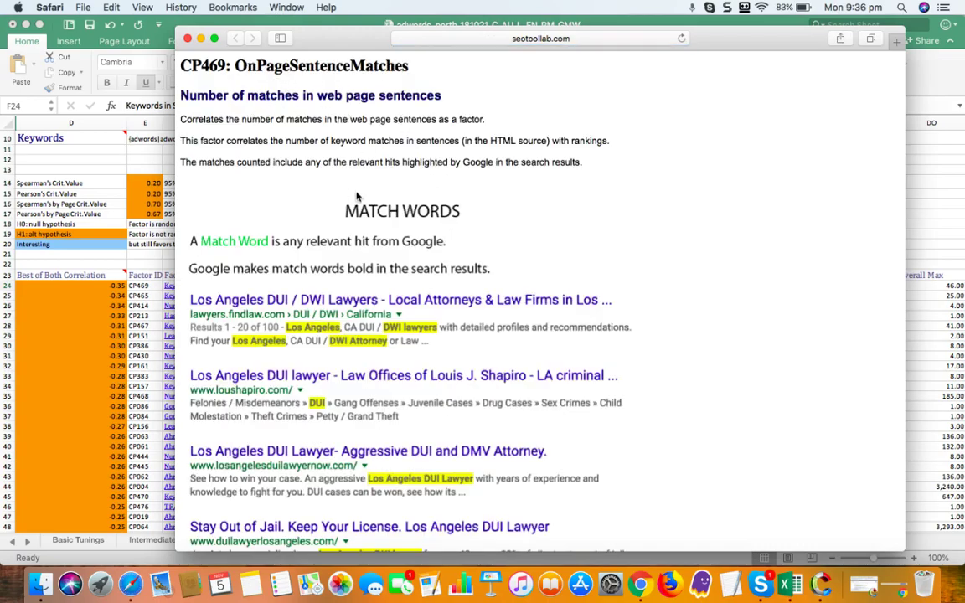
pyautogui.scroll(-5, 400, 297)
pyautogui.scroll(5, 319, 160)
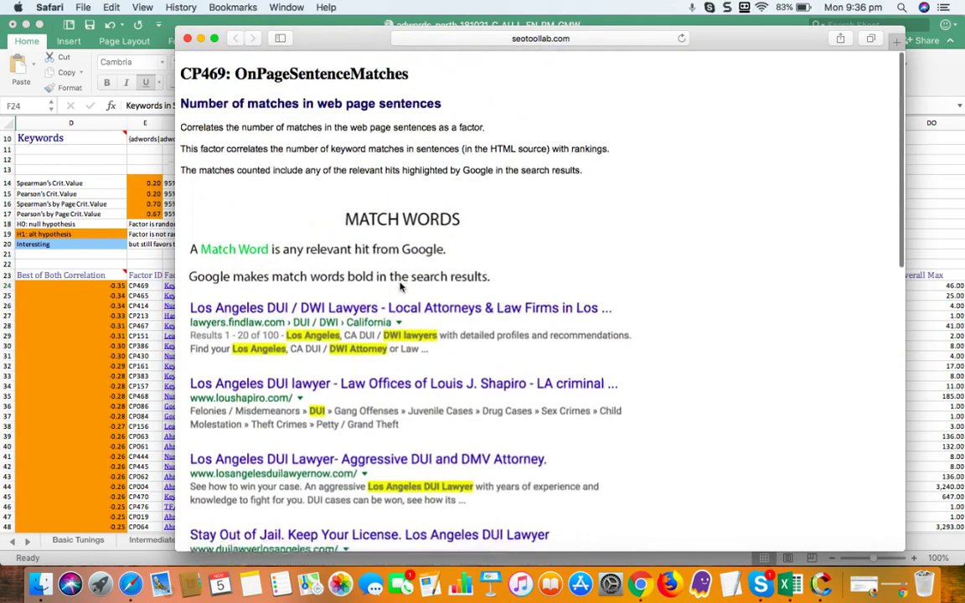
pyautogui.click(188, 39)
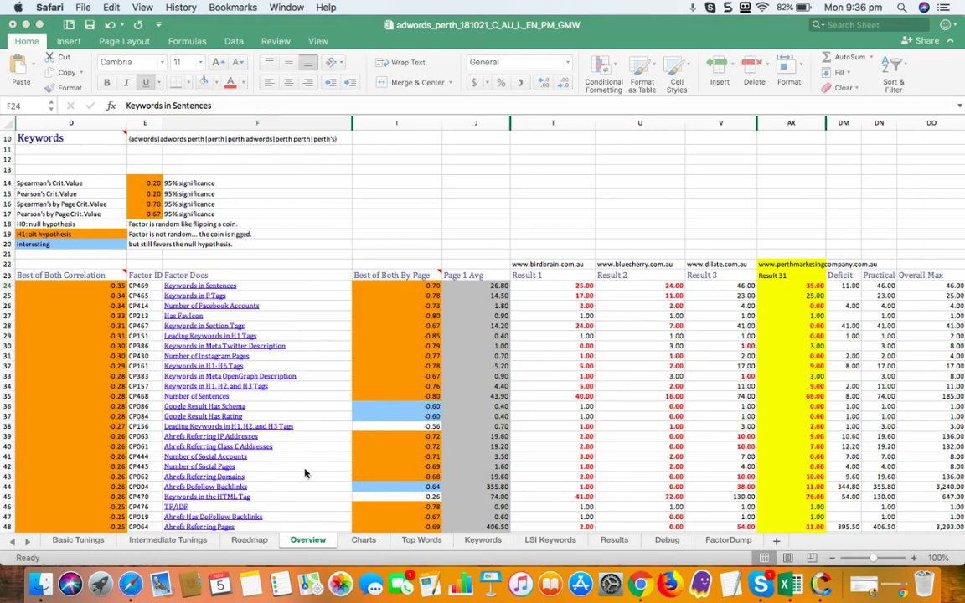
# - Return to the Roadmap sheet and review its match words, tracked URL and story percentages
pyautogui.scroll(3, 305, 473)
pyautogui.click(243, 553)
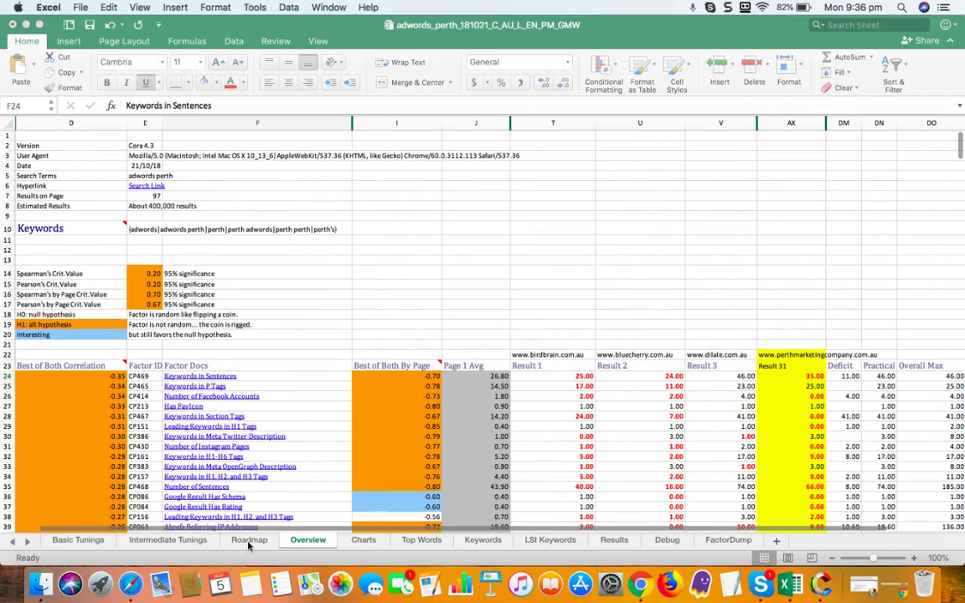
pyautogui.click(268, 541)
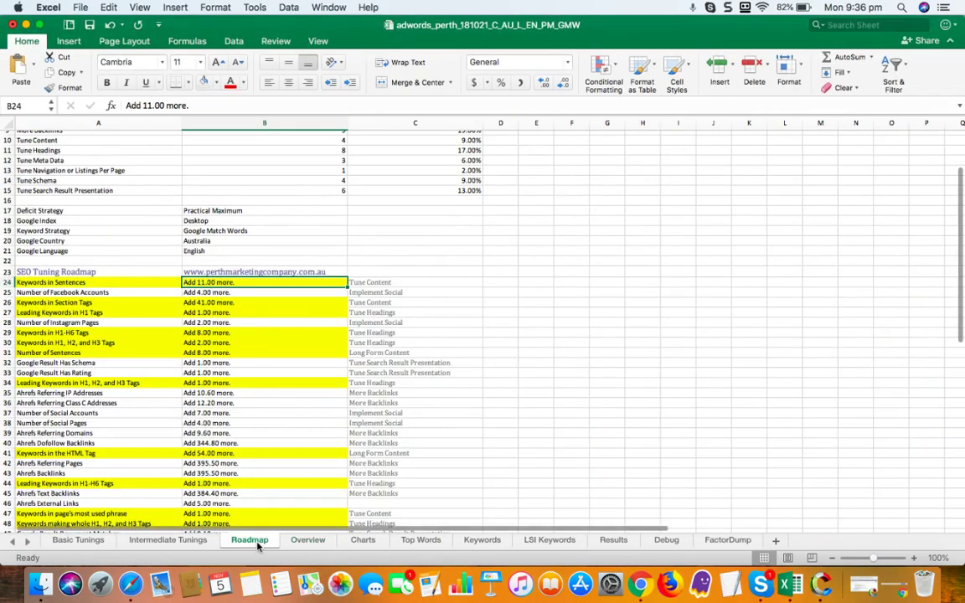
pyautogui.scroll(3, 346, 325)
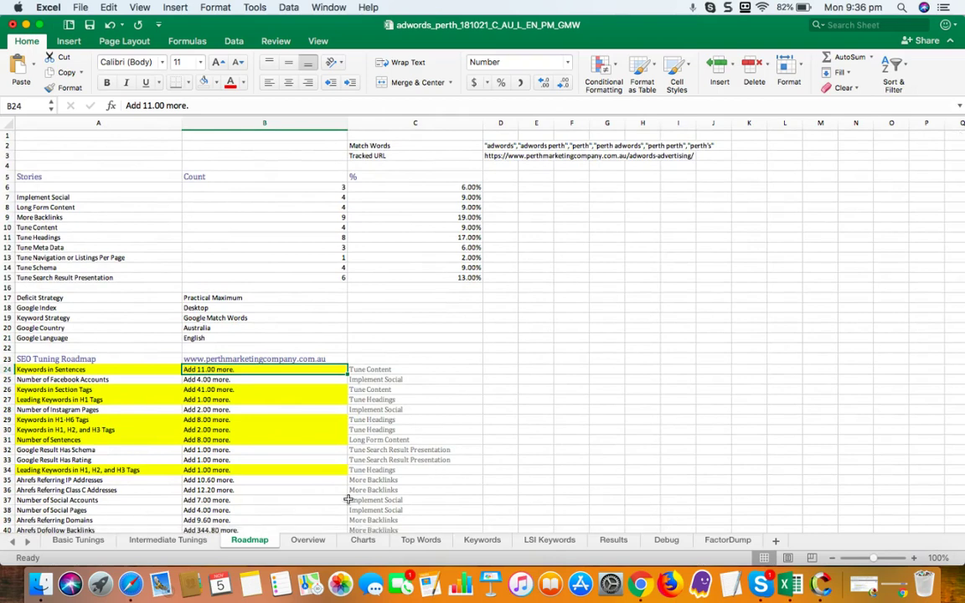
# - Glance at the Intermediate Tunings sheet, and read through the Basic Tunings sheet's graded sections, including Page Title Tuning and Headings
pyautogui.click(78, 540)
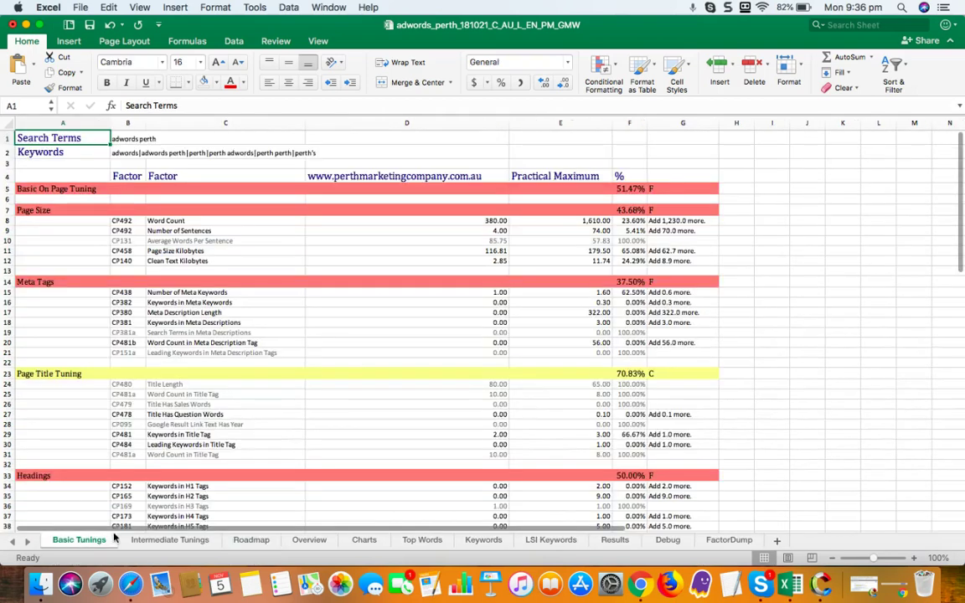
pyautogui.click(154, 541)
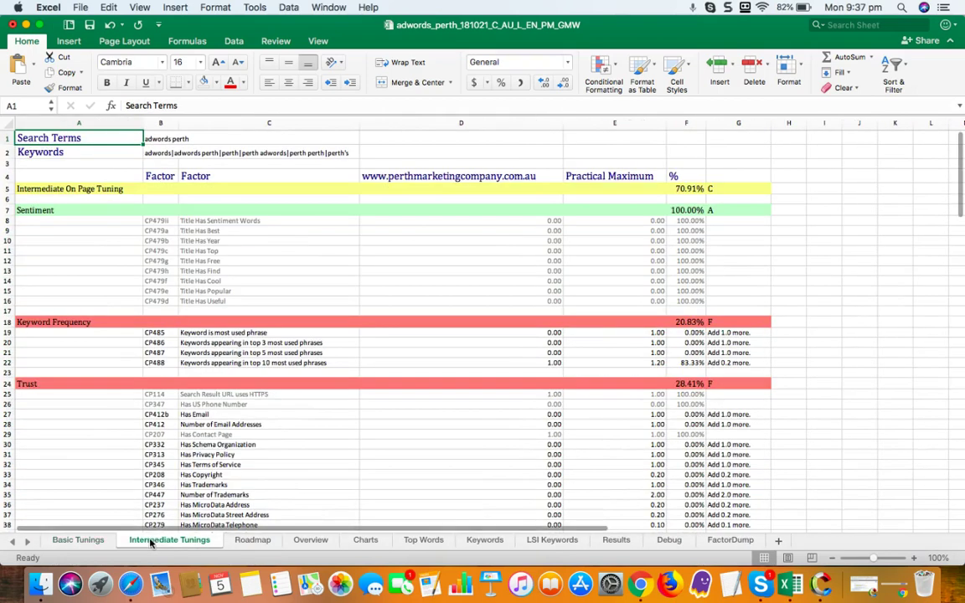
pyautogui.click(81, 541)
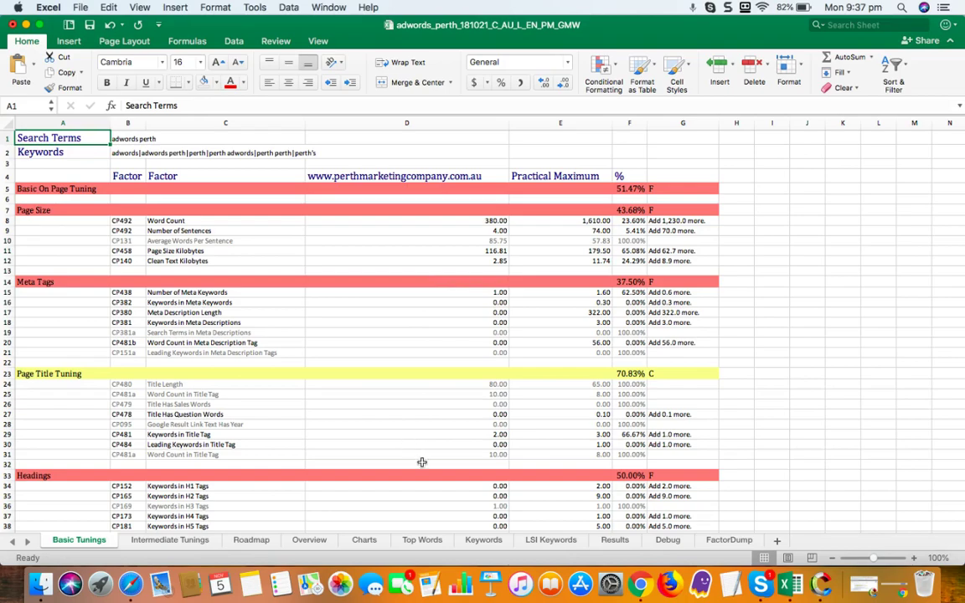
pyautogui.scroll(-15, 411, 442)
pyautogui.scroll(7, 422, 457)
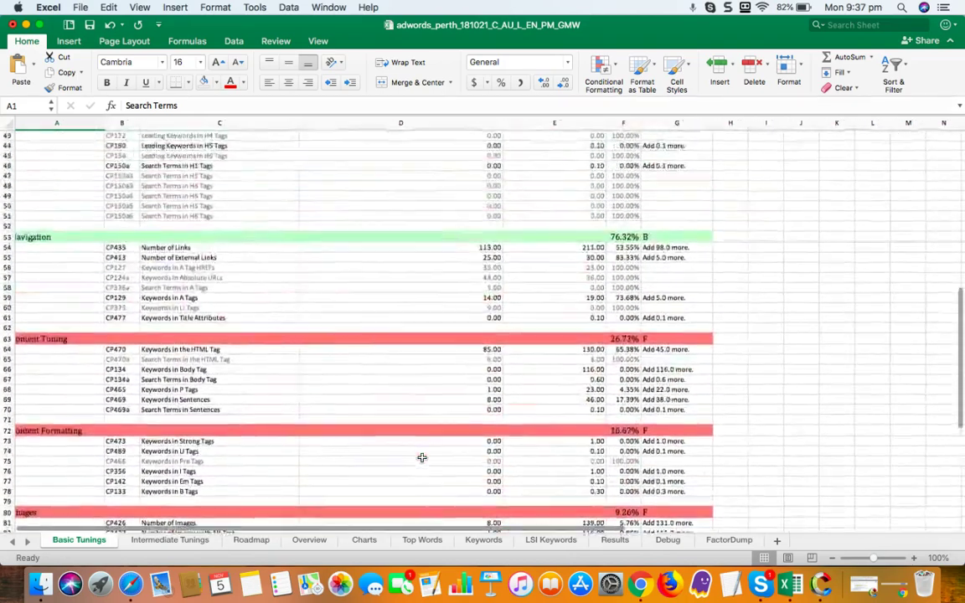
pyautogui.scroll(9, 588, 360)
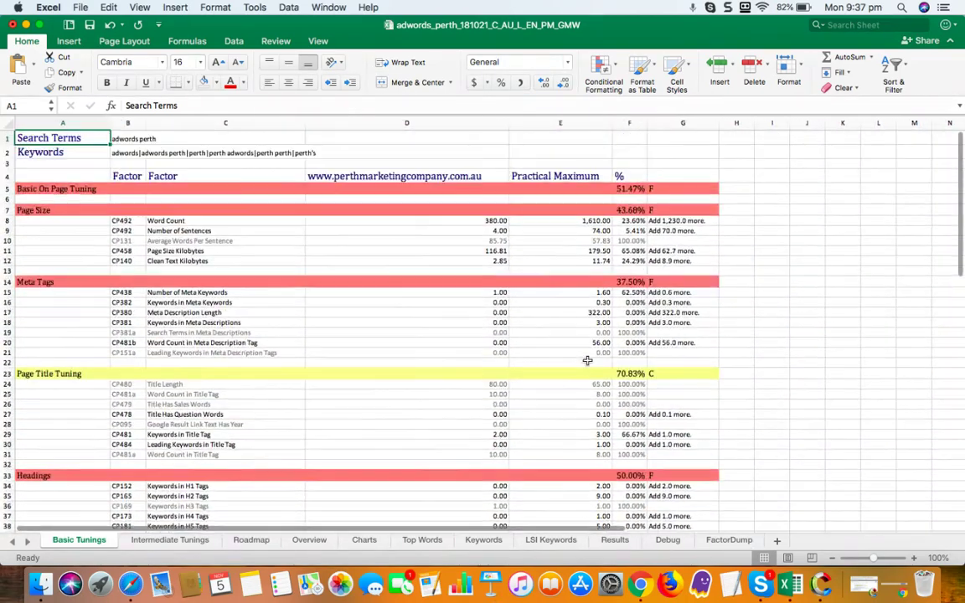
pyautogui.scroll(-2, 384, 365)
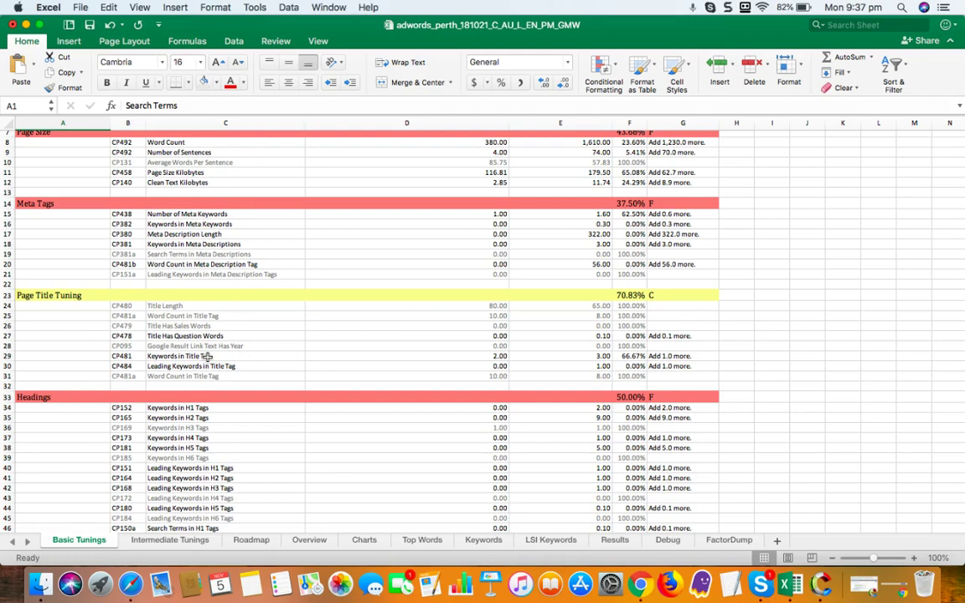
# - Look over the Overview factors down to the last row, and return to the first rows of the Basic Tunings sheet
pyautogui.click(305, 539)
pyautogui.scroll(-15, 216, 434)
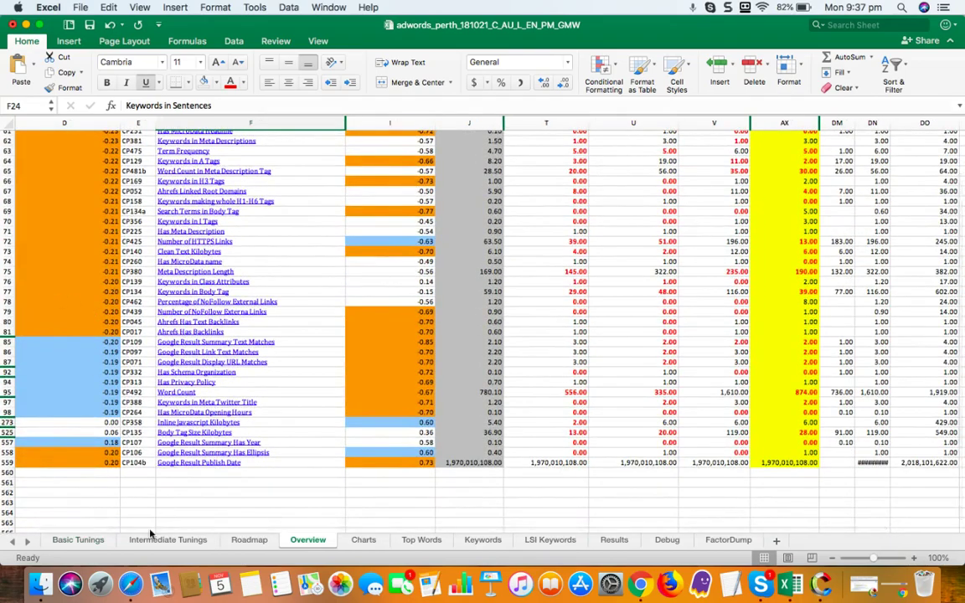
pyautogui.click(90, 542)
pyautogui.scroll(3, 372, 310)
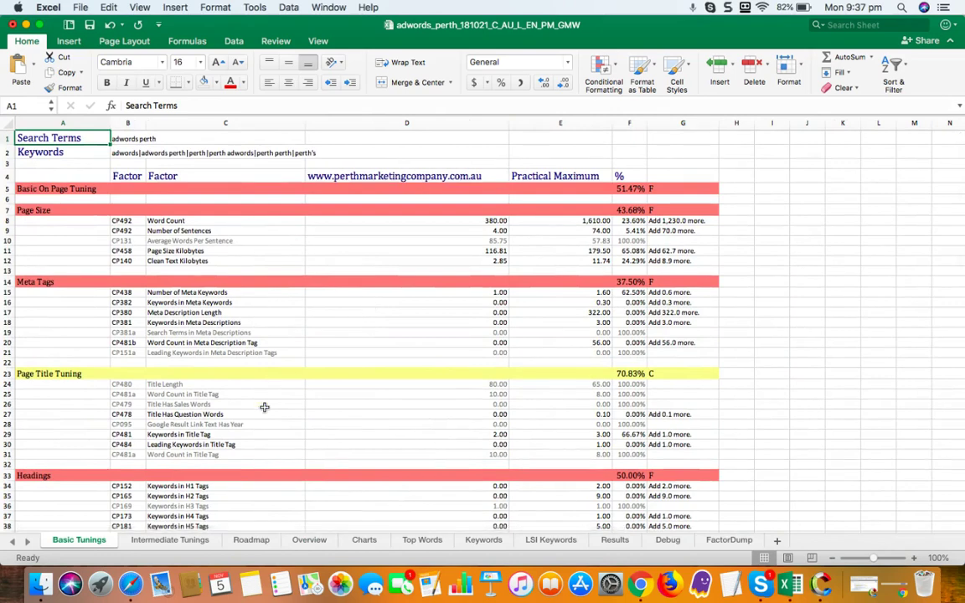
# - Compare the Basic Tunings and Intermediate Tunings sheets with the recommendations listed on the Roadmap sheet
pyautogui.click(172, 541)
pyautogui.click(88, 540)
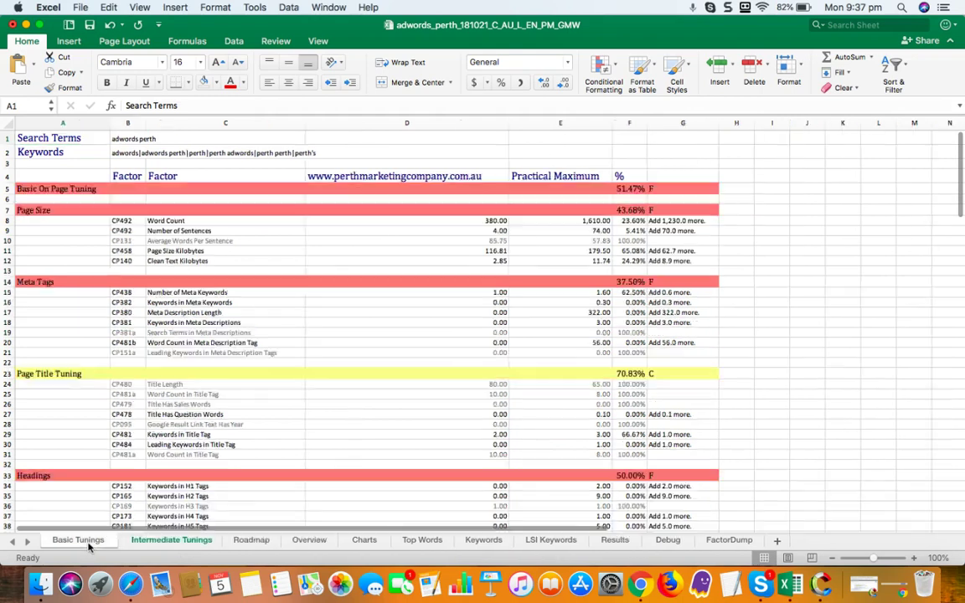
pyautogui.click(183, 541)
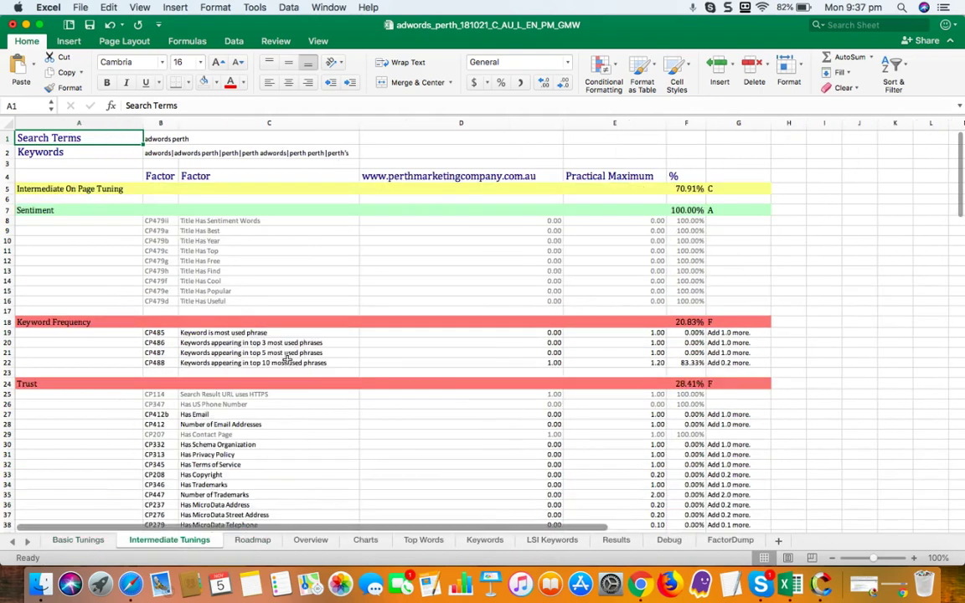
pyautogui.click(253, 540)
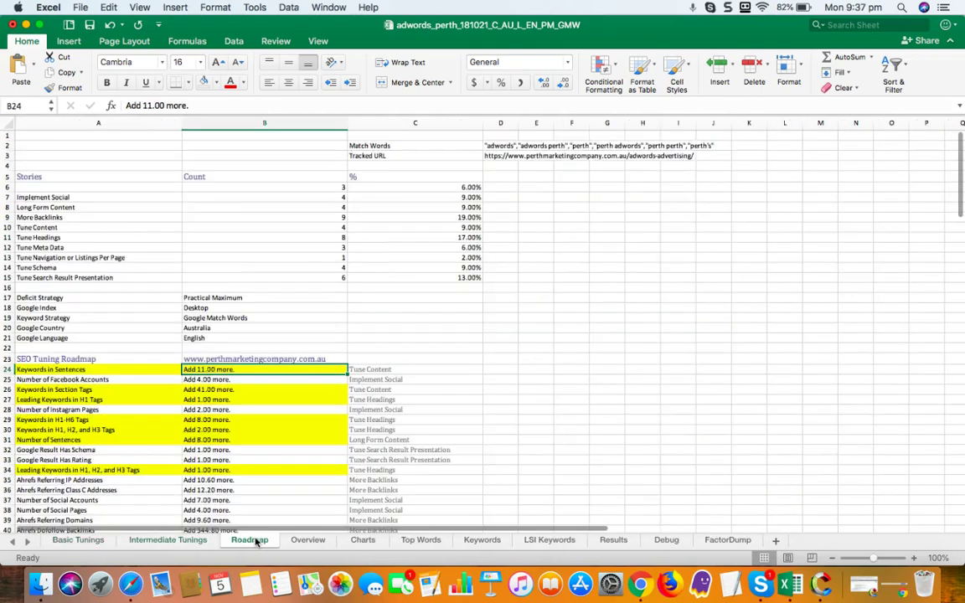
pyautogui.scroll(-5, 259, 435)
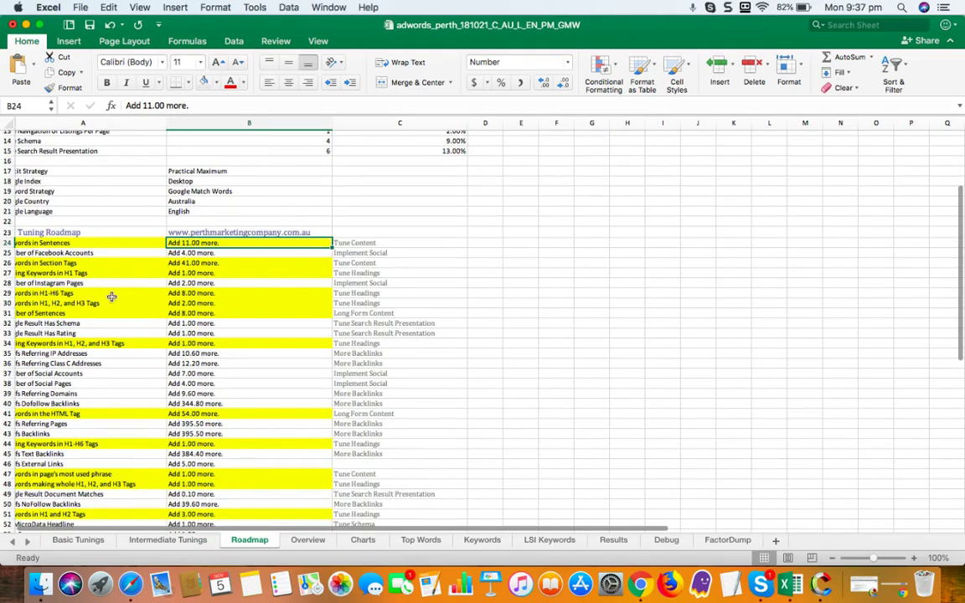
pyautogui.hscroll(-2, 108, 283)
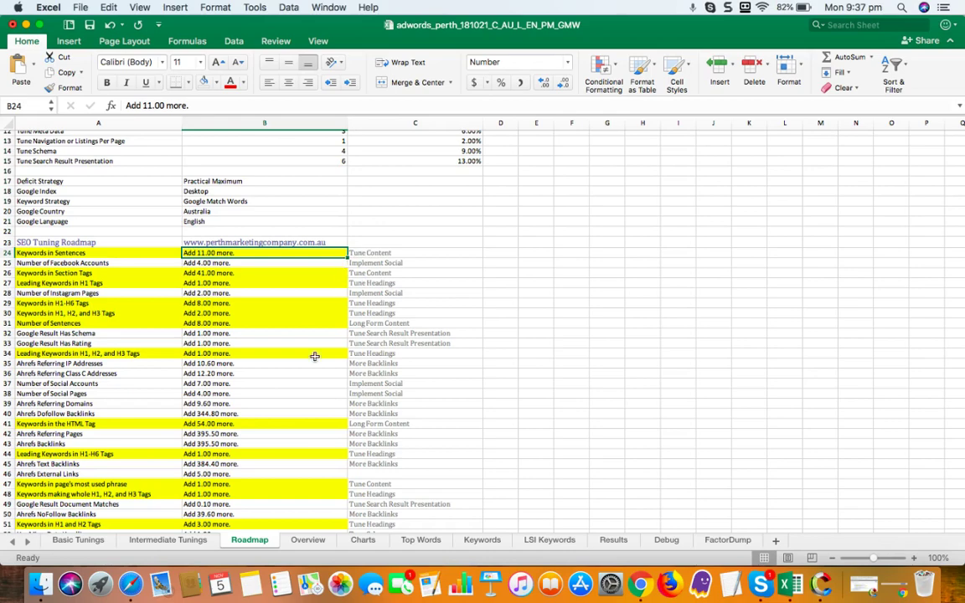
# - Glance at the Basic Tunings sheet, and read the Intermediate Tunings sheet's Sentiment, Keyword Frequency, Trust and Forms sections
pyautogui.click(80, 541)
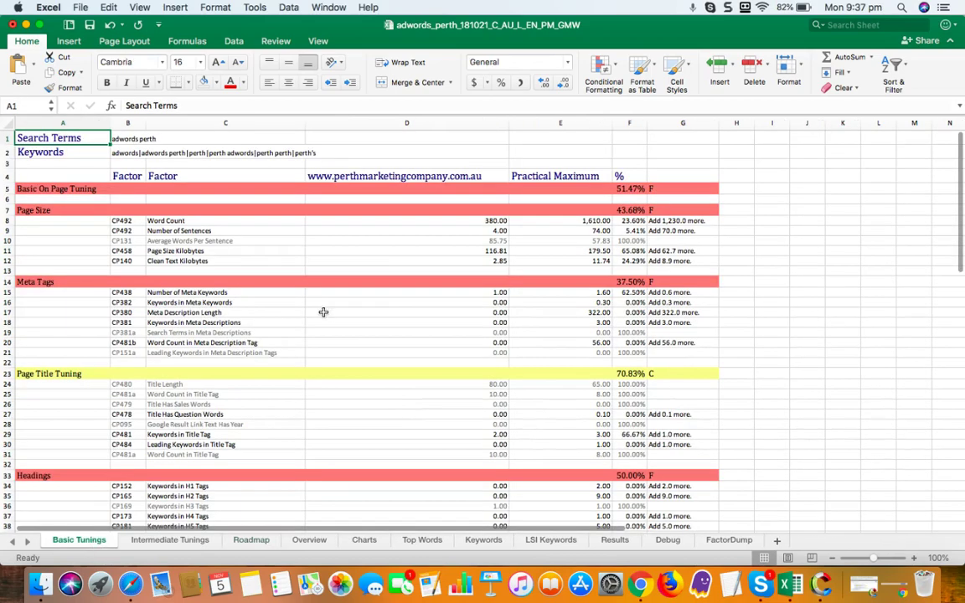
pyautogui.click(174, 540)
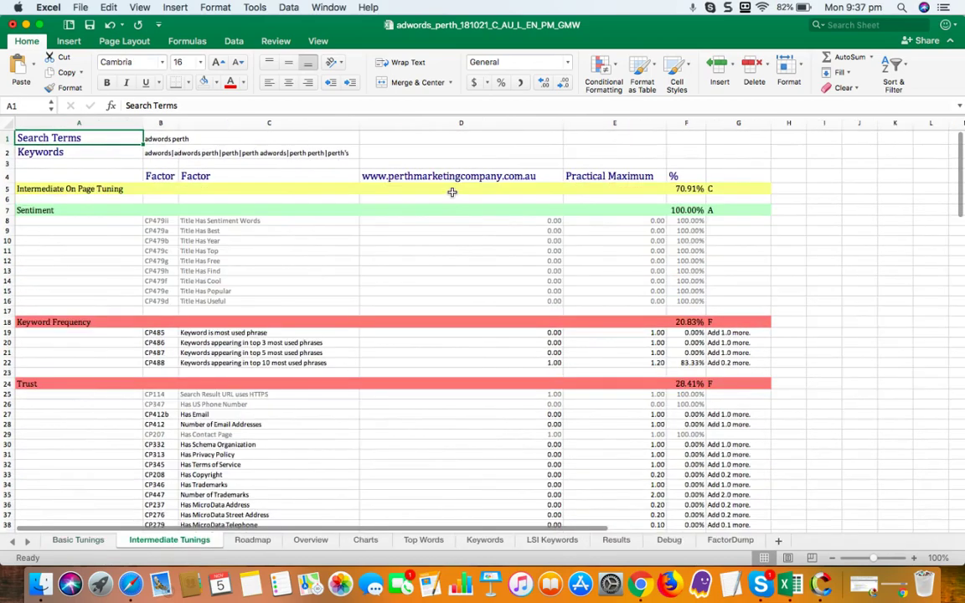
pyautogui.scroll(-2, 475, 266)
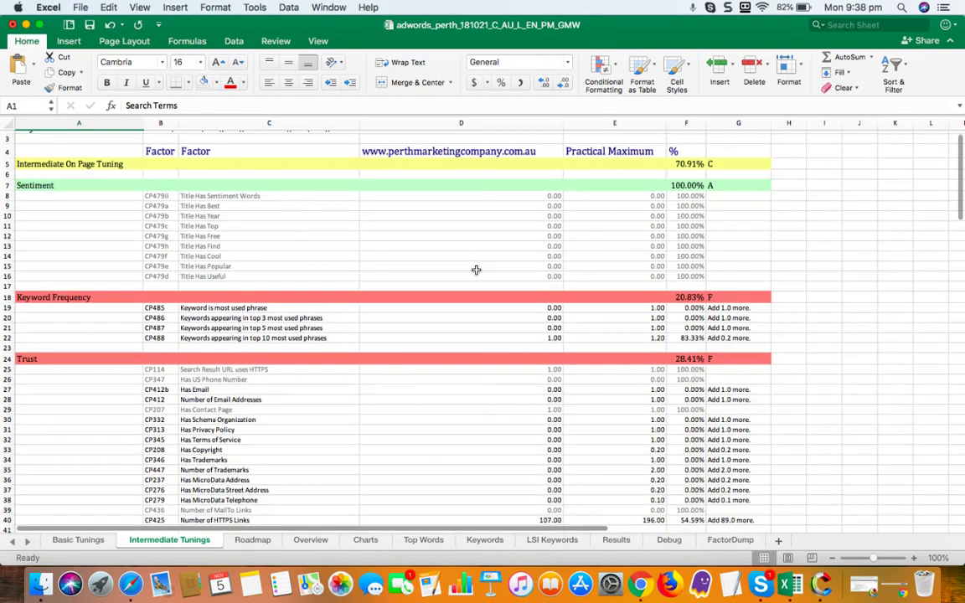
pyautogui.scroll(-5, 476, 270)
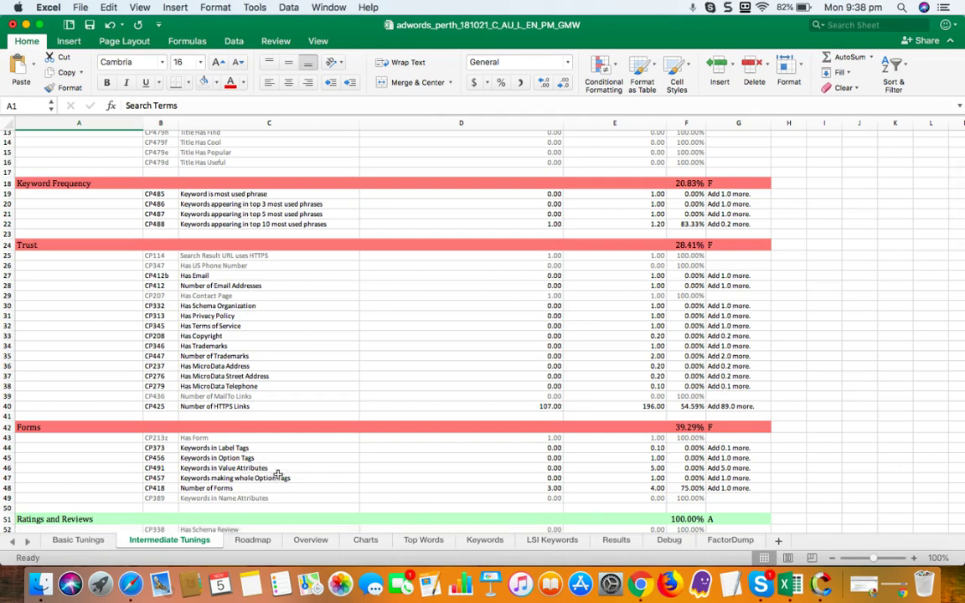
# - Check the Roadmap sheet against Basic Tunings, and read the Roadmap recommendations down to the last row
pyautogui.click(252, 540)
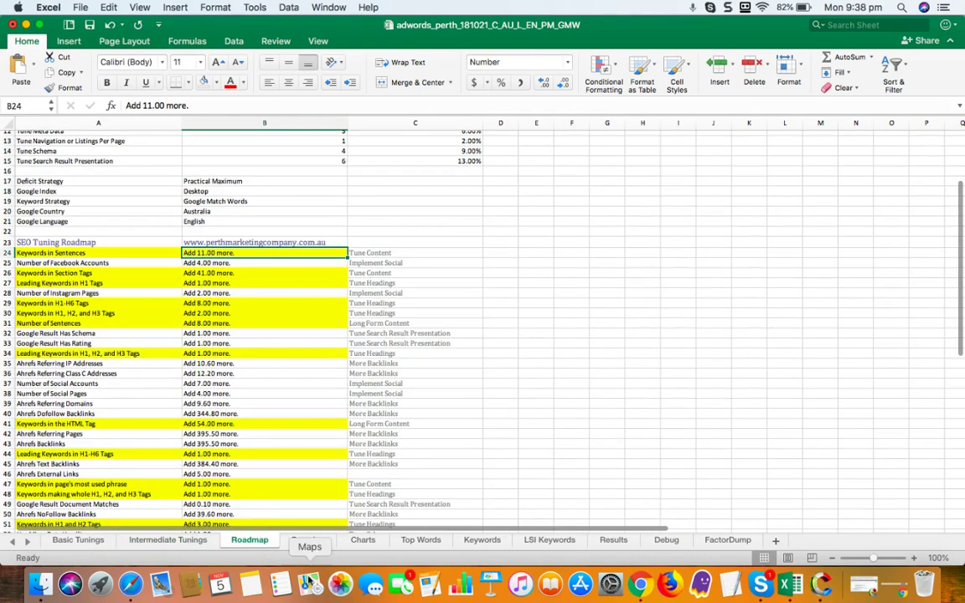
pyautogui.click(69, 540)
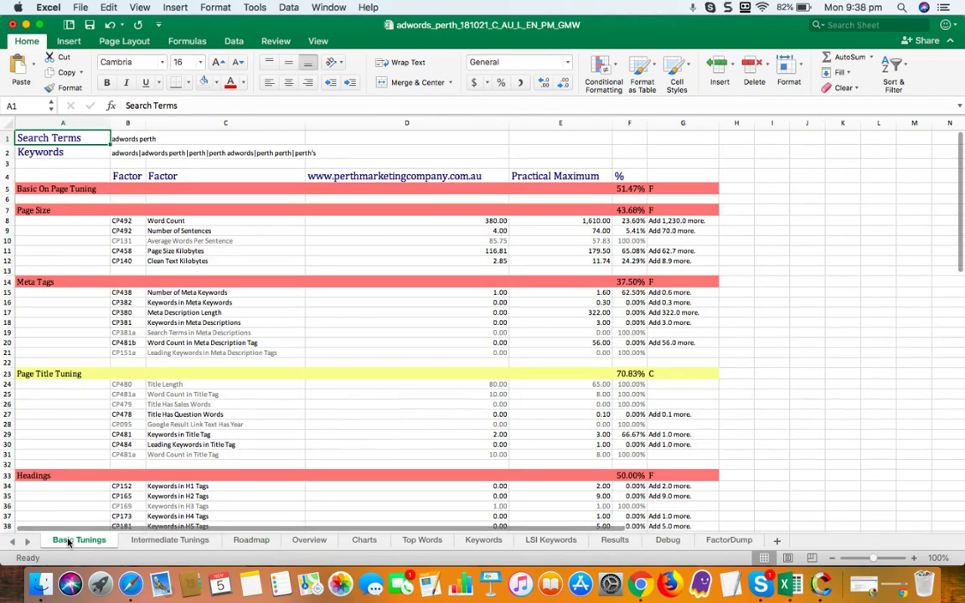
pyautogui.click(251, 540)
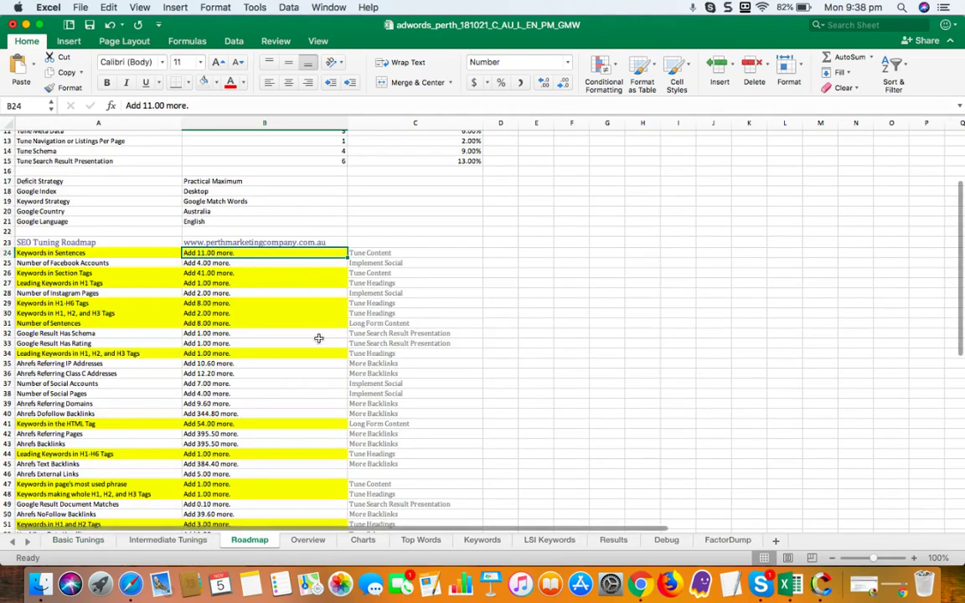
pyautogui.scroll(-10, 278, 341)
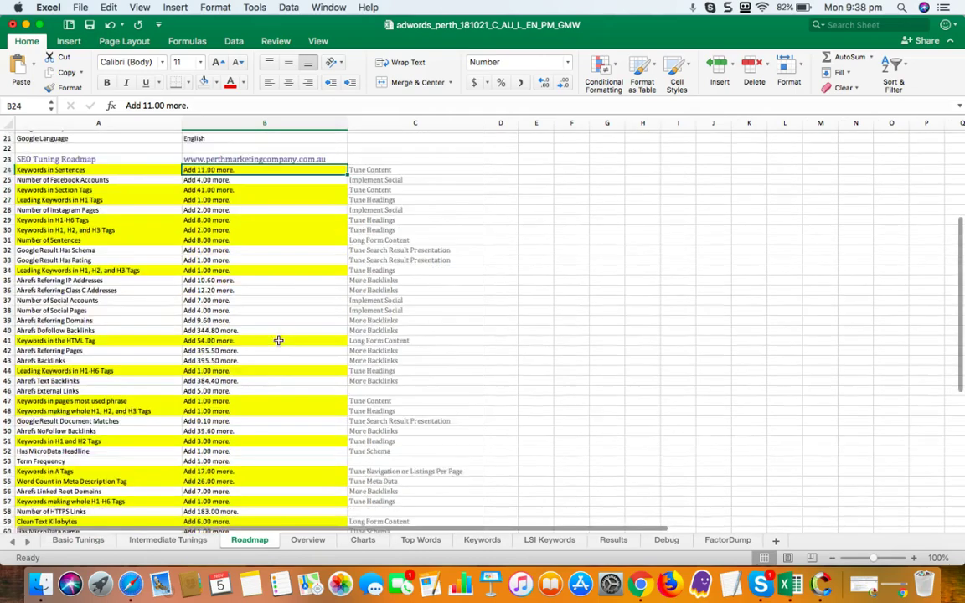
pyautogui.scroll(-2, 278, 341)
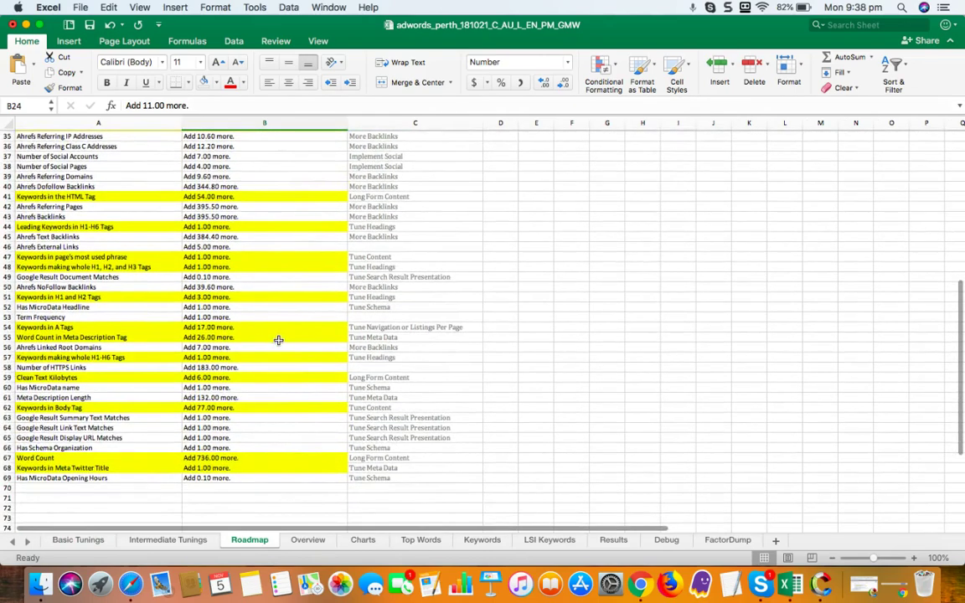
# - Alternate between the Basic Tunings, Intermediate Tunings and Roadmap sheets to compare what each one recommends
pyautogui.click(80, 540)
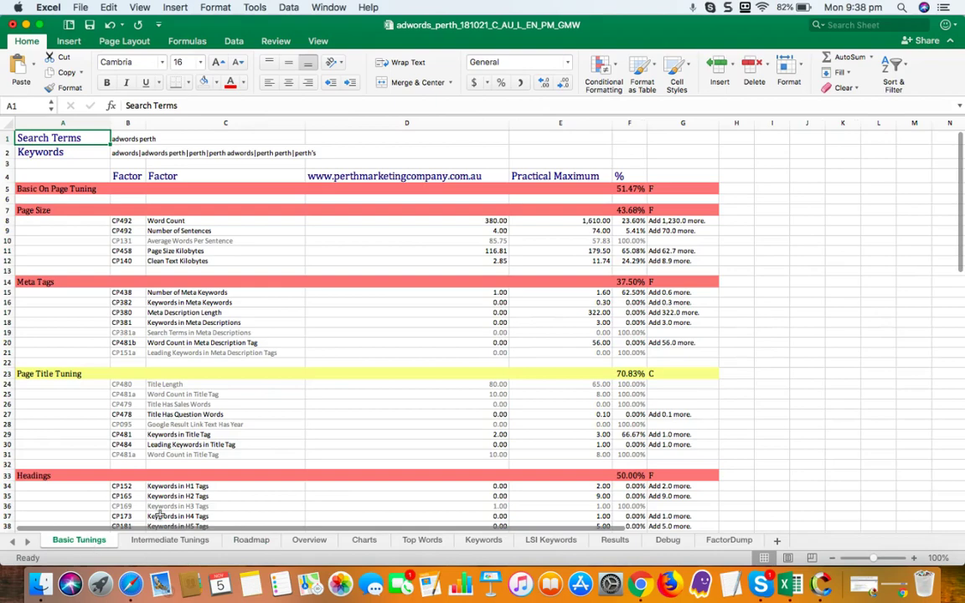
pyautogui.click(170, 540)
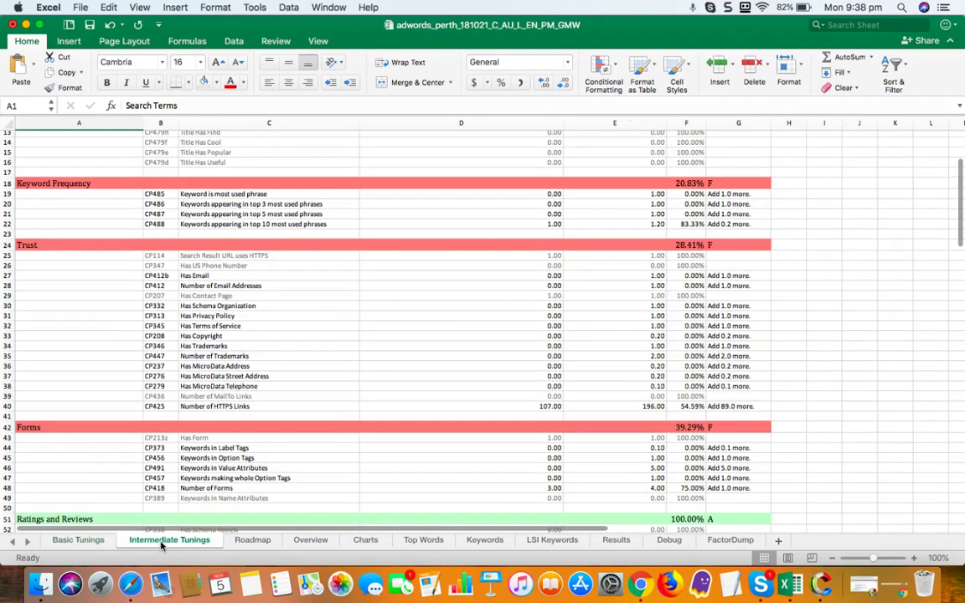
pyautogui.click(253, 541)
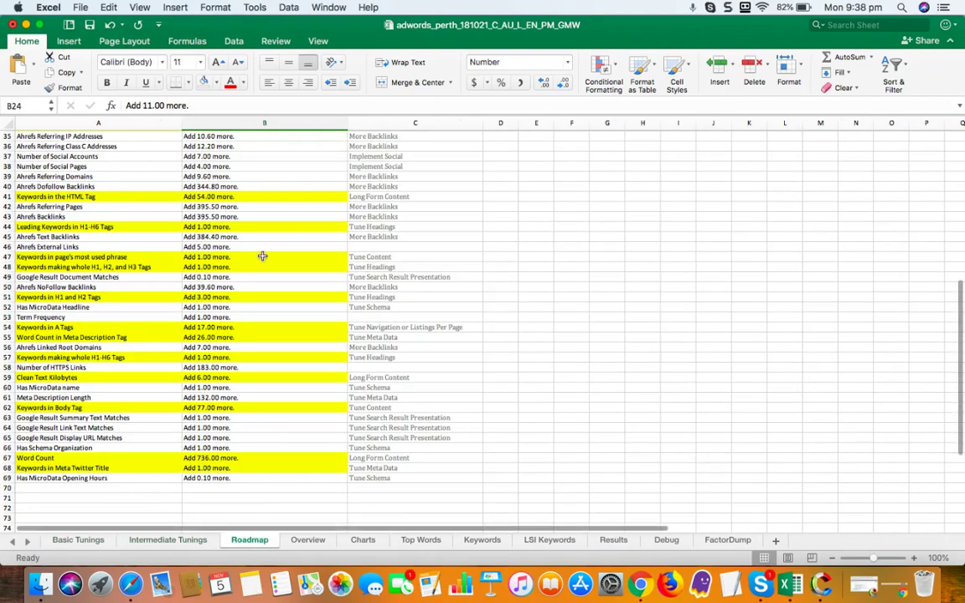
pyautogui.scroll(5, 262, 256)
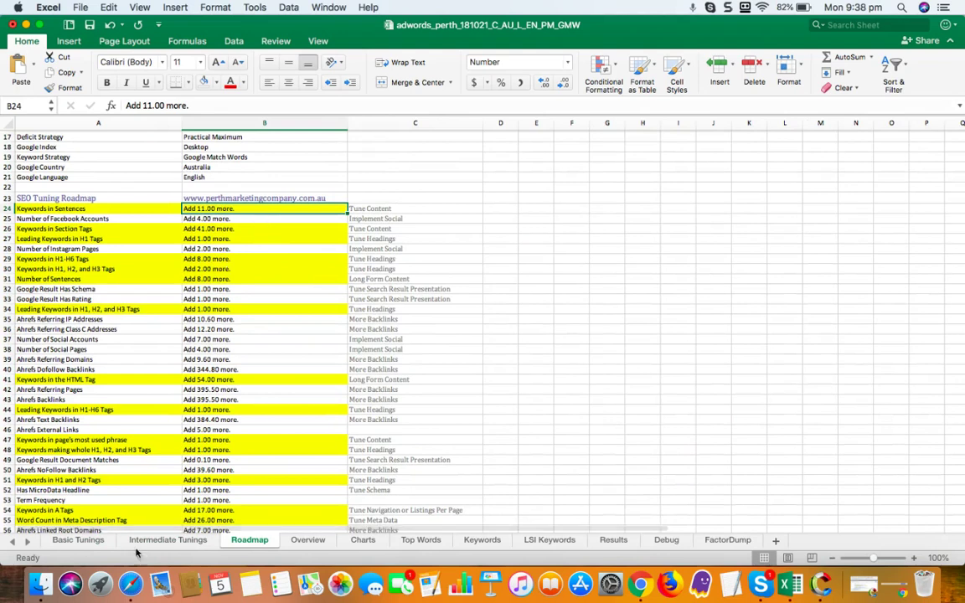
pyautogui.click(87, 541)
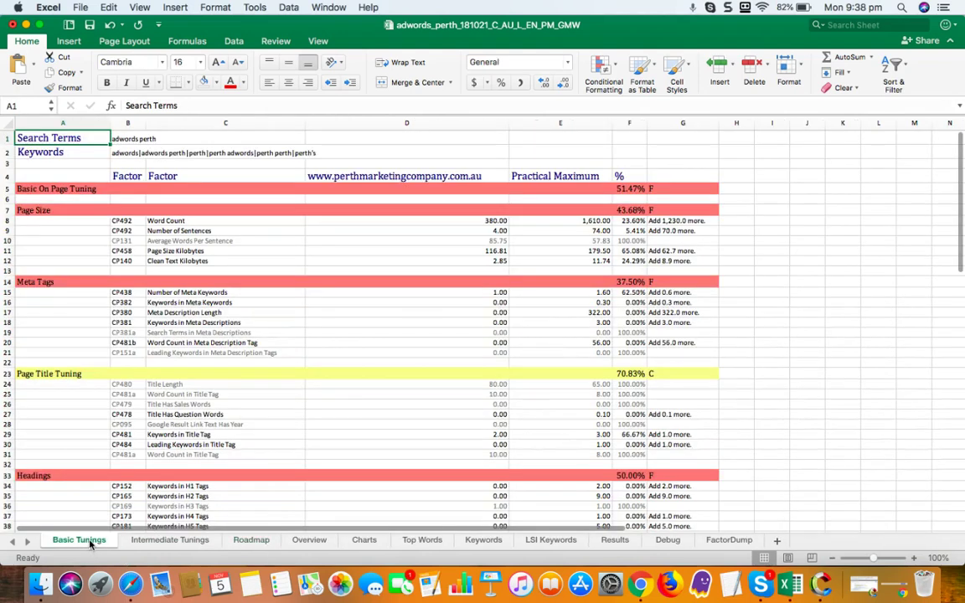
pyautogui.click(156, 541)
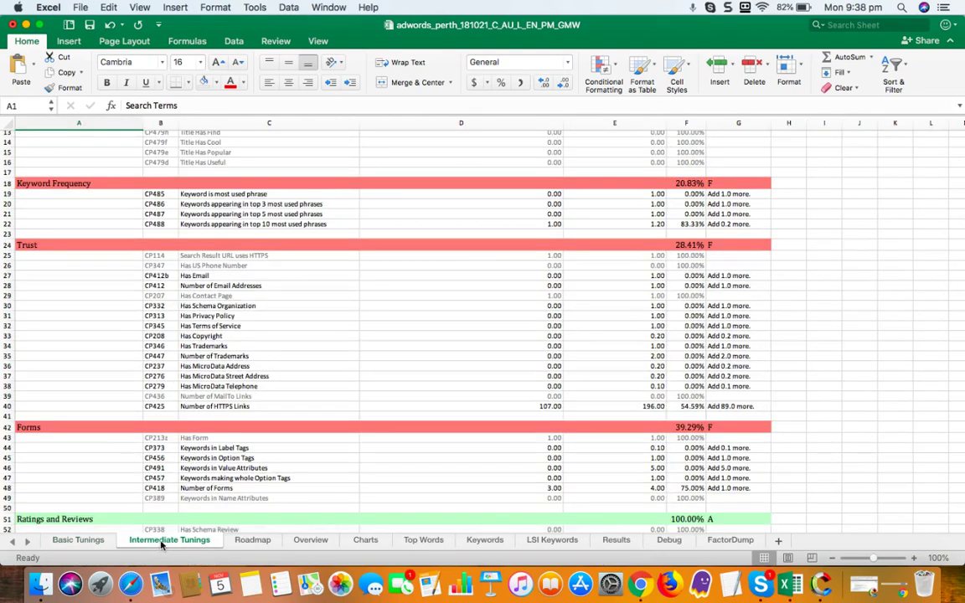
# - Review the Ahrefs Backlinks, Dofollow Backlinks and External Links charts on the Charts sheet, and open the Top Words sheet
pyautogui.click(362, 541)
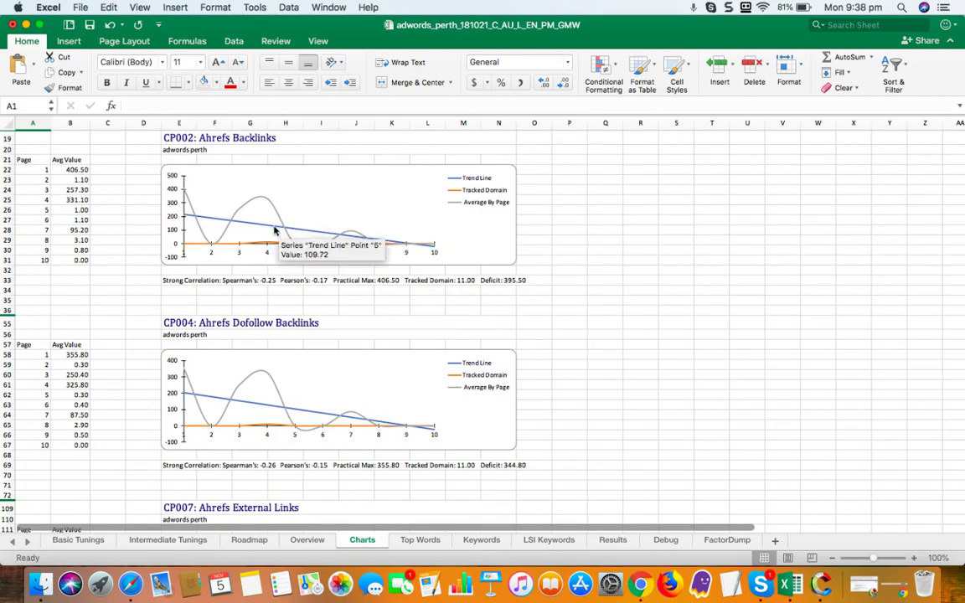
pyautogui.scroll(-3, 260, 277)
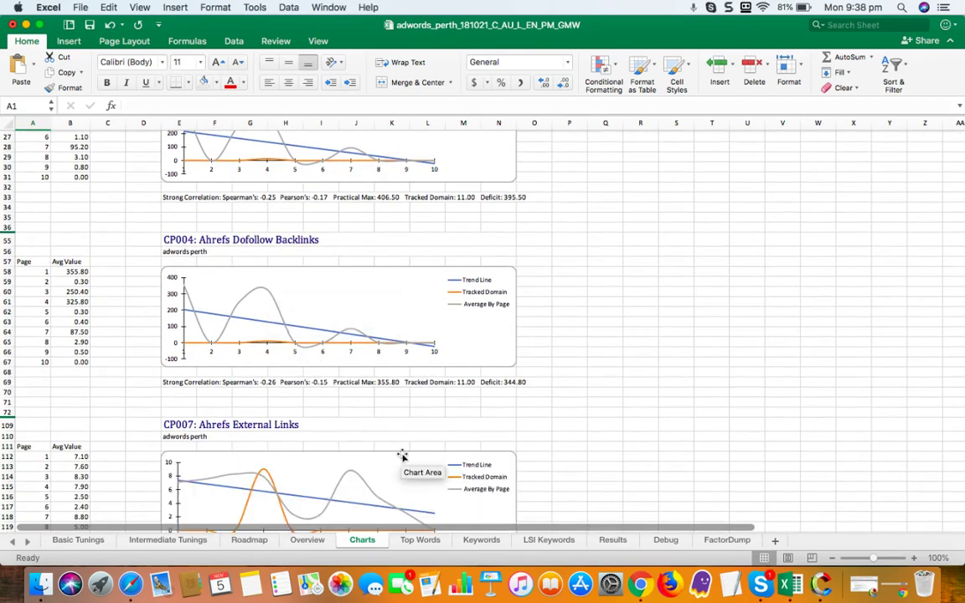
pyautogui.click(421, 541)
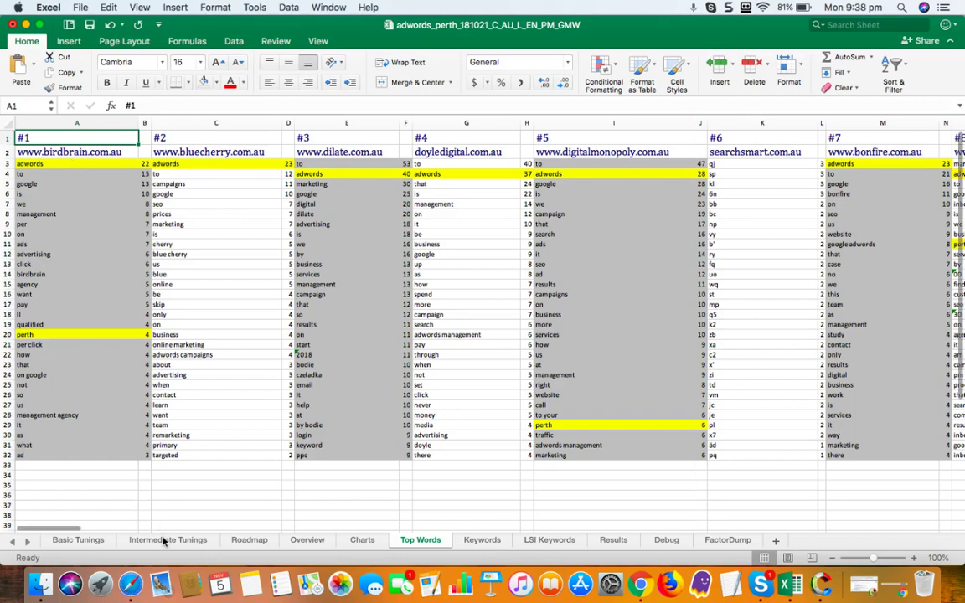
# - Check the match words at the start of the Roadmap sheet, and examine each ranking site's most used words on Top Words
pyautogui.click(248, 540)
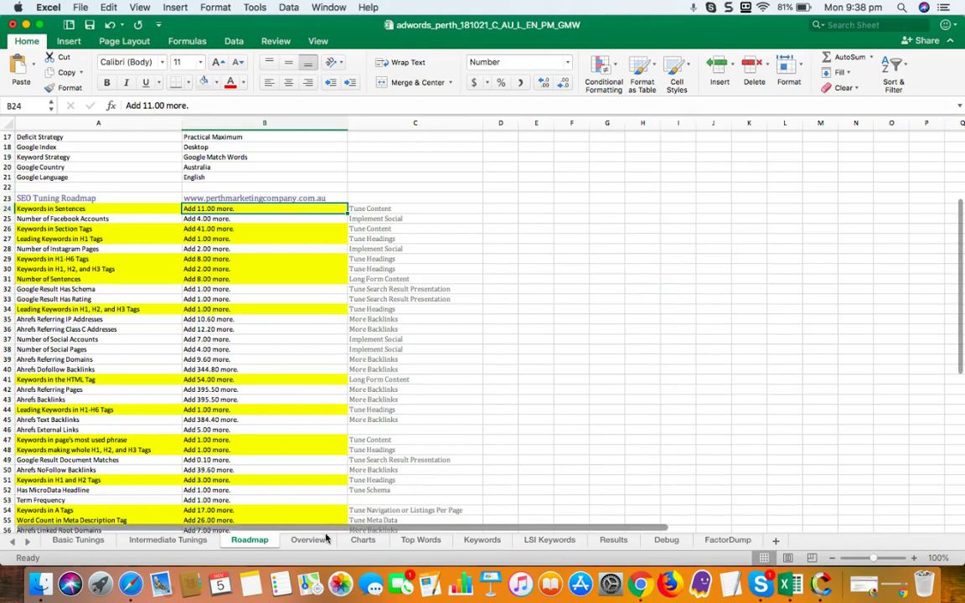
pyautogui.scroll(5, 395, 250)
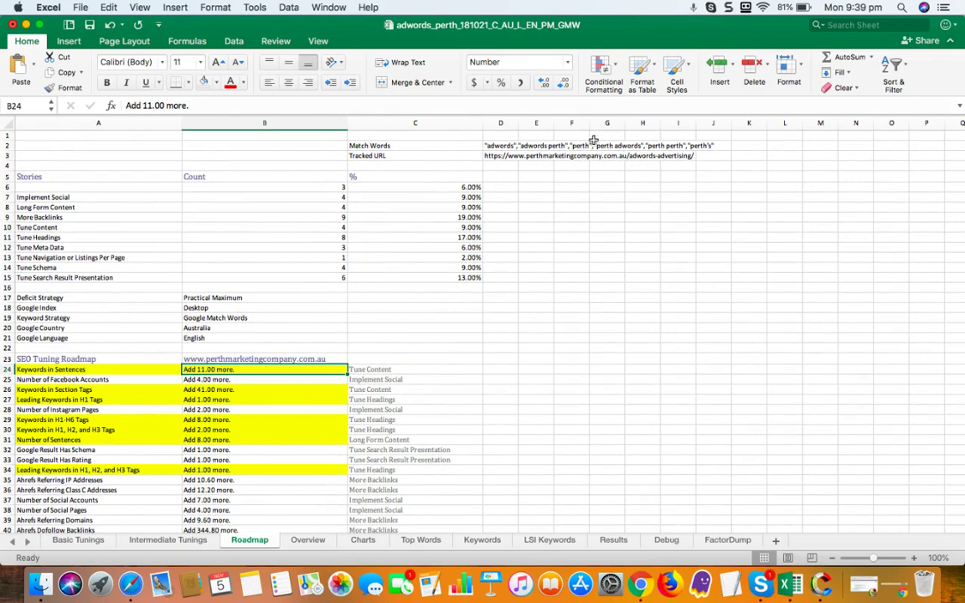
pyautogui.click(420, 541)
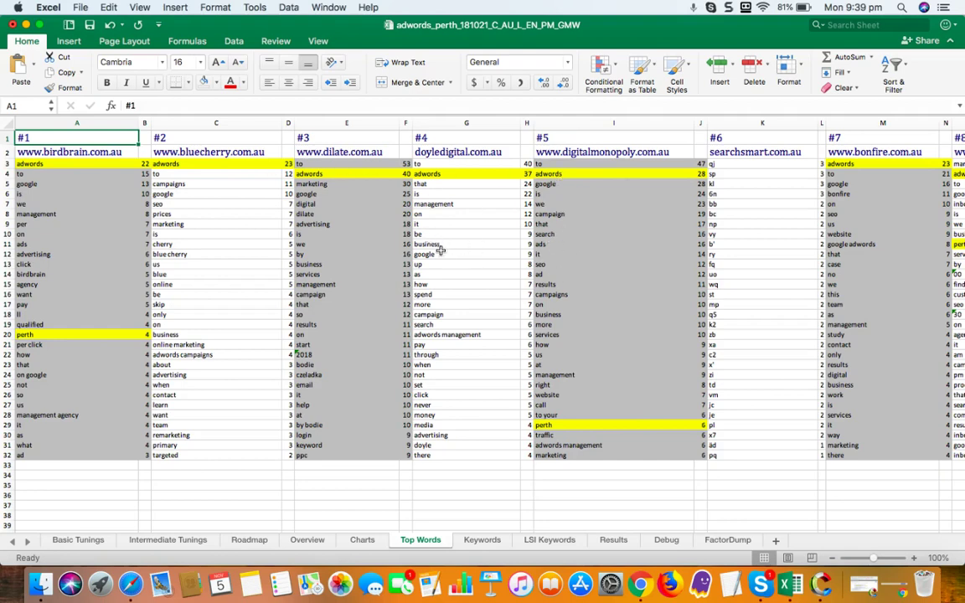
pyautogui.click(487, 542)
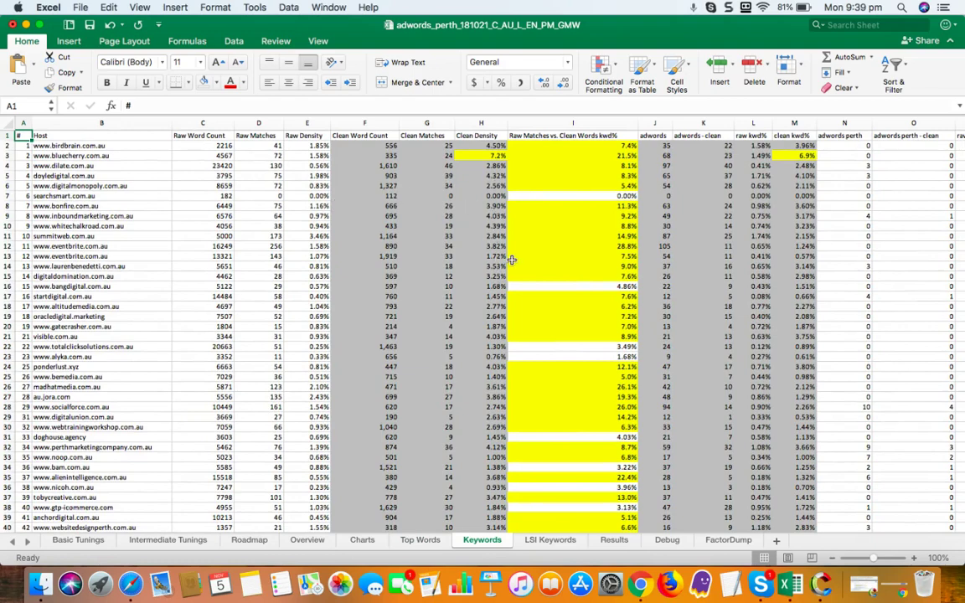
pyautogui.scroll(-6, 511, 261)
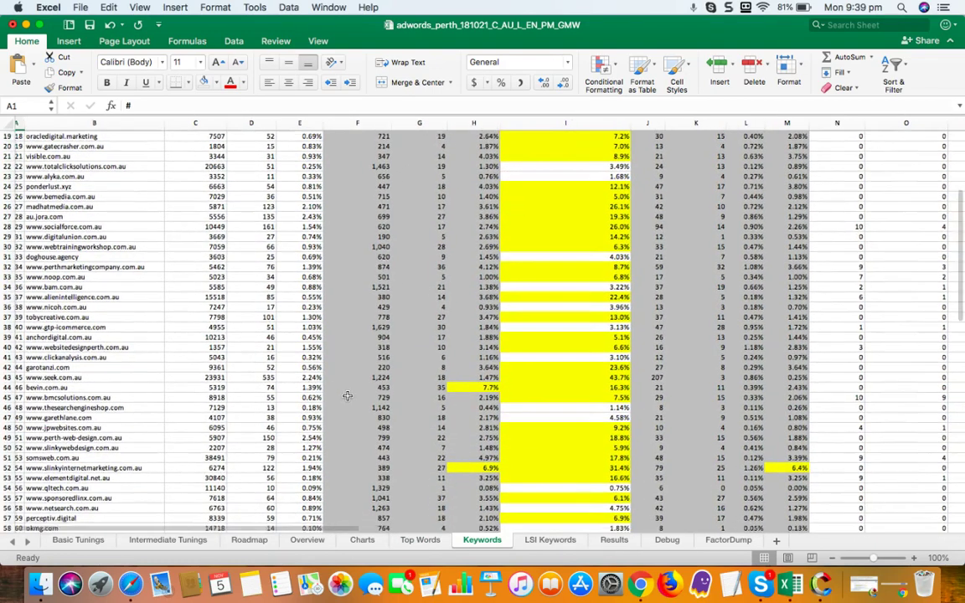
pyautogui.scroll(-5, 347, 396)
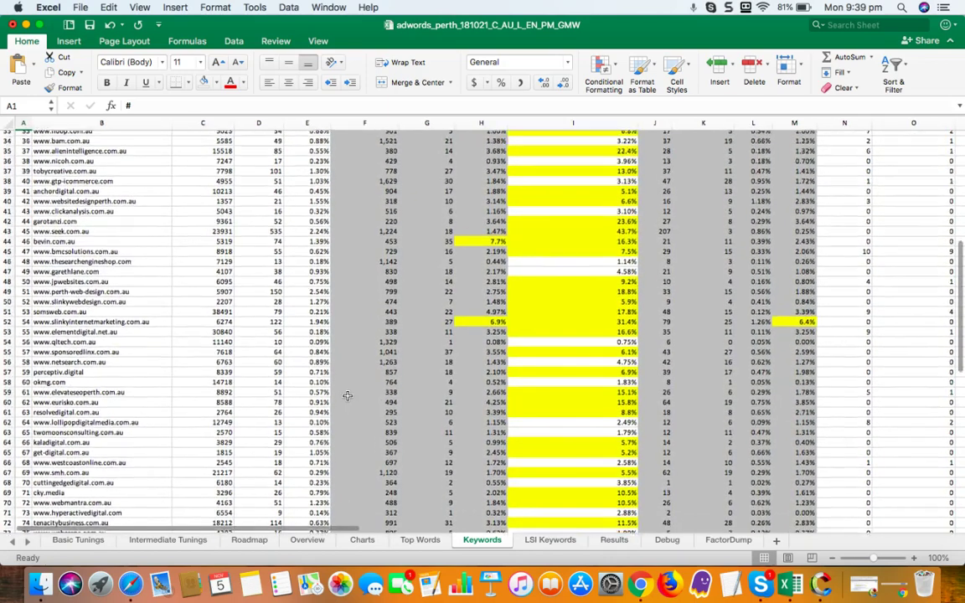
pyautogui.scroll(4, 347, 395)
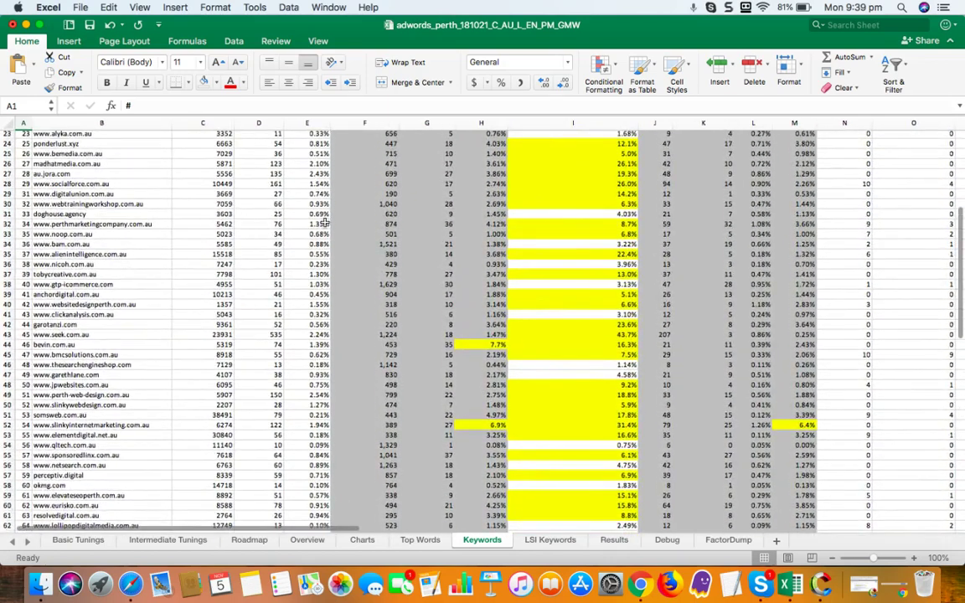
pyautogui.click(479, 224)
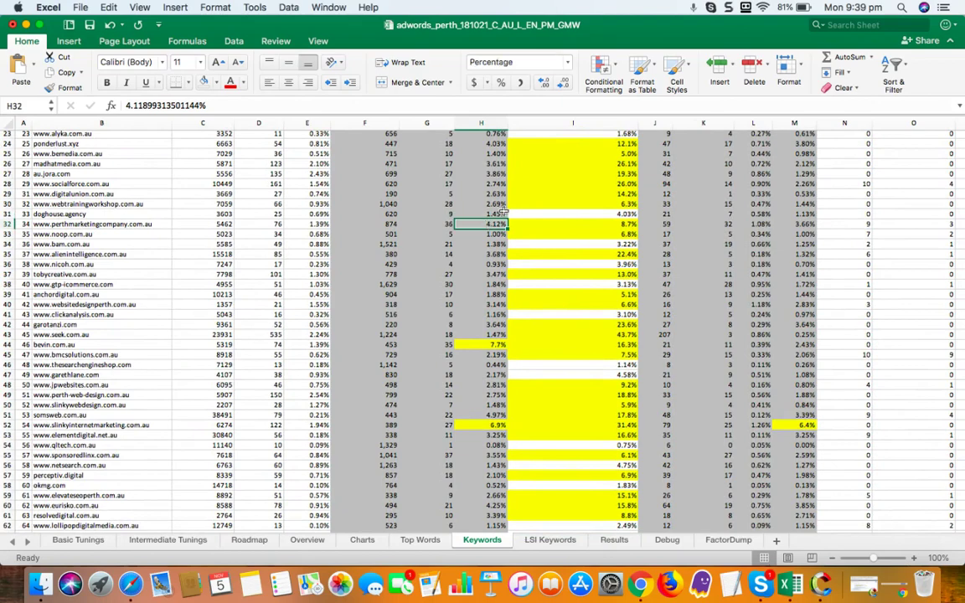
pyautogui.click(596, 223)
pyautogui.scroll(1, 597, 226)
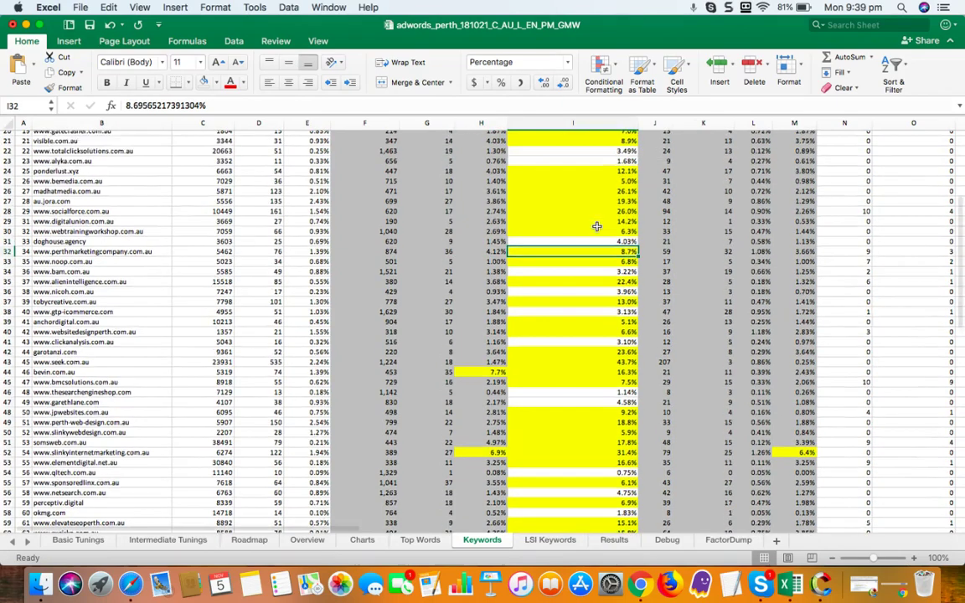
pyautogui.scroll(7, 596, 226)
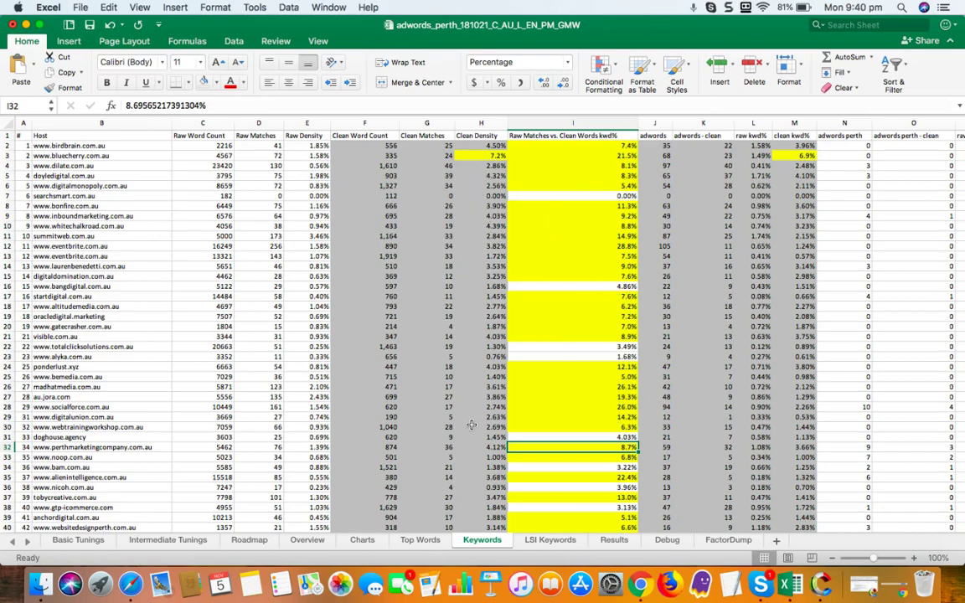
# - Look through the Keywords sheet's per-keyword count and density columns, from "adwords" across to "perth's"
pyautogui.scroll(-5, 472, 425)
pyautogui.scroll(5, 495, 319)
pyautogui.hscroll(1, 513, 212)
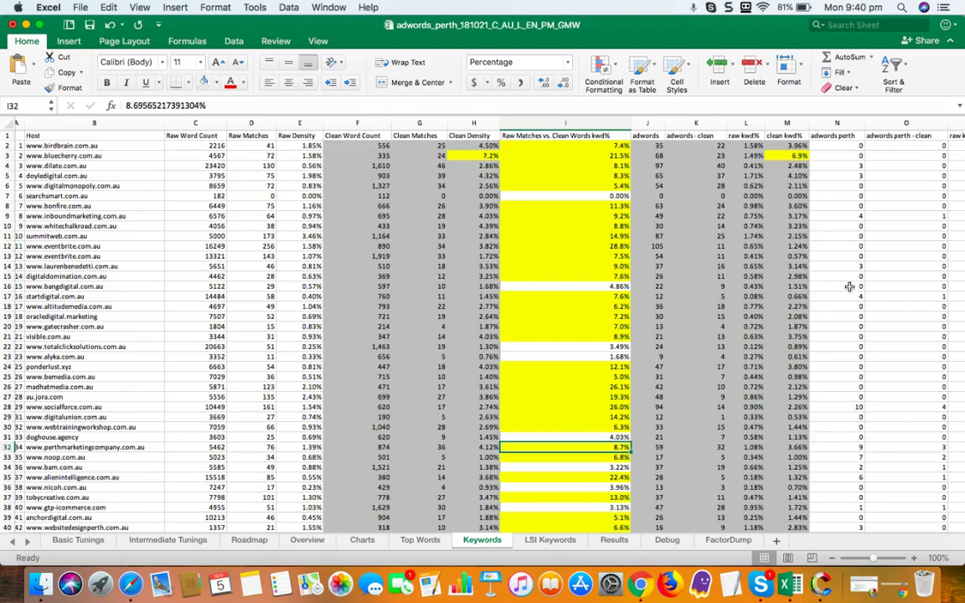
pyautogui.hscroll(5, 851, 288)
pyautogui.hscroll(5, 851, 287)
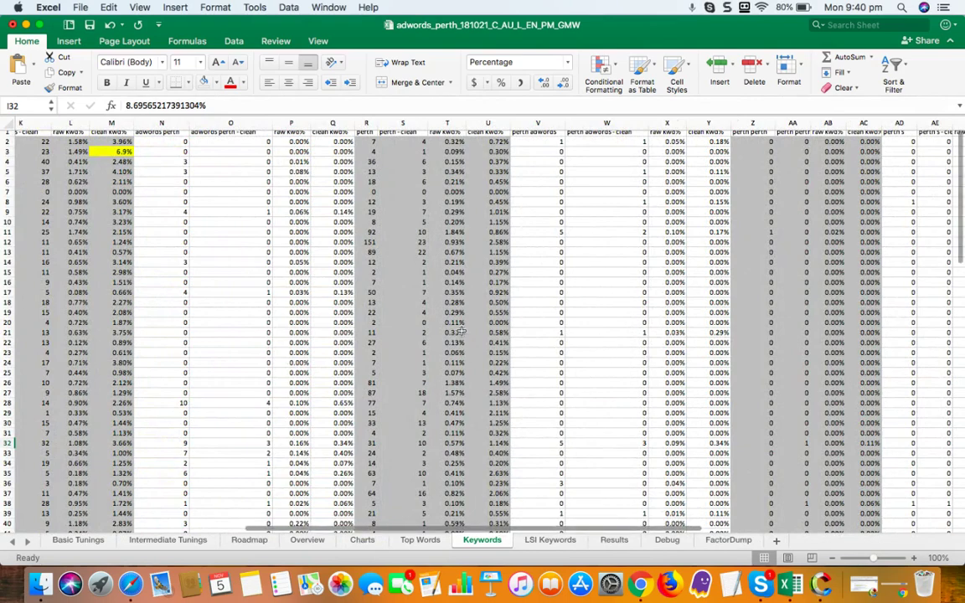
# - Open the LSI Keywords sheet and inspect the first listed keywords and their Deficit values
pyautogui.hscroll(-10, 448, 301)
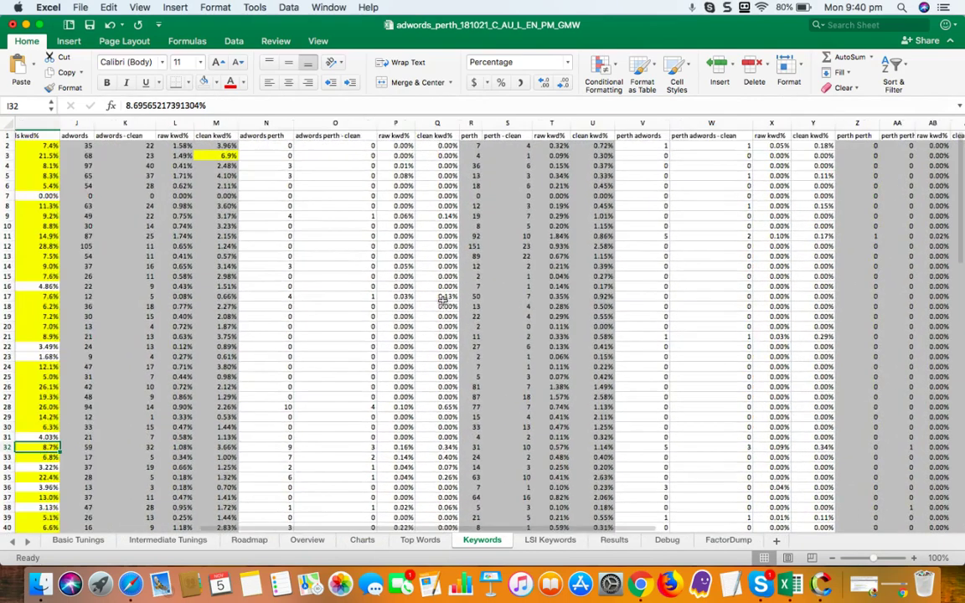
pyautogui.click(544, 541)
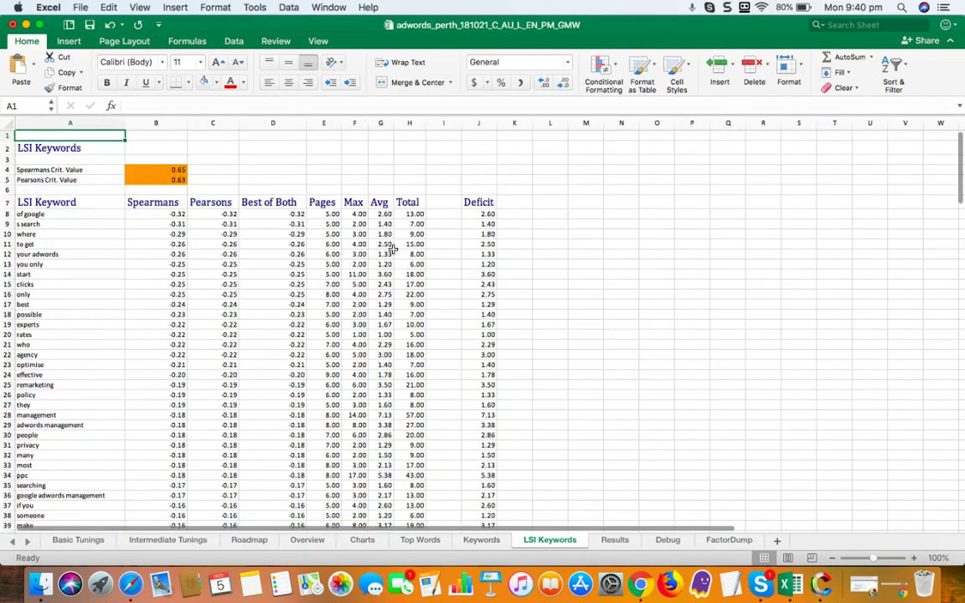
pyautogui.scroll(-1, 393, 249)
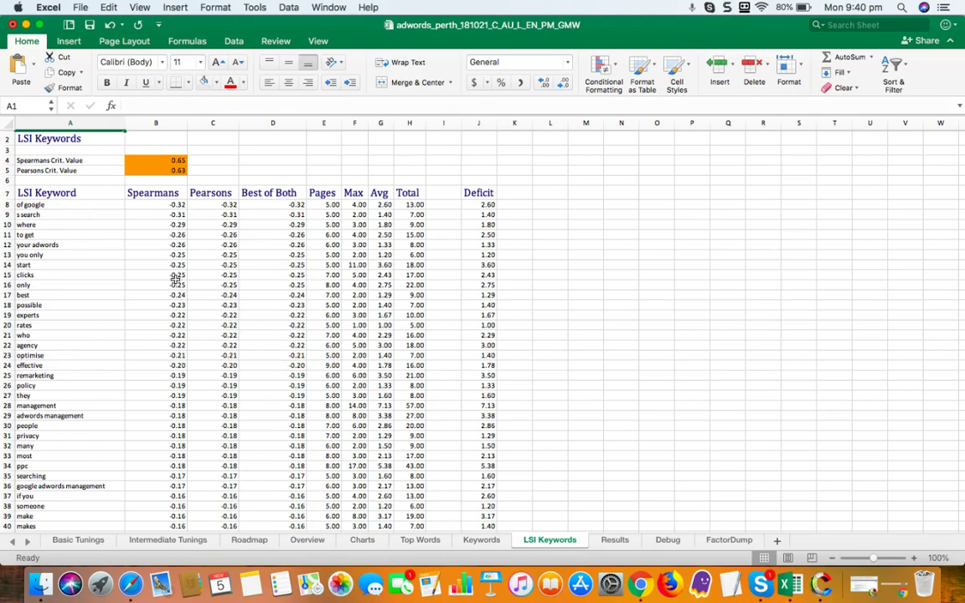
pyautogui.click(58, 205)
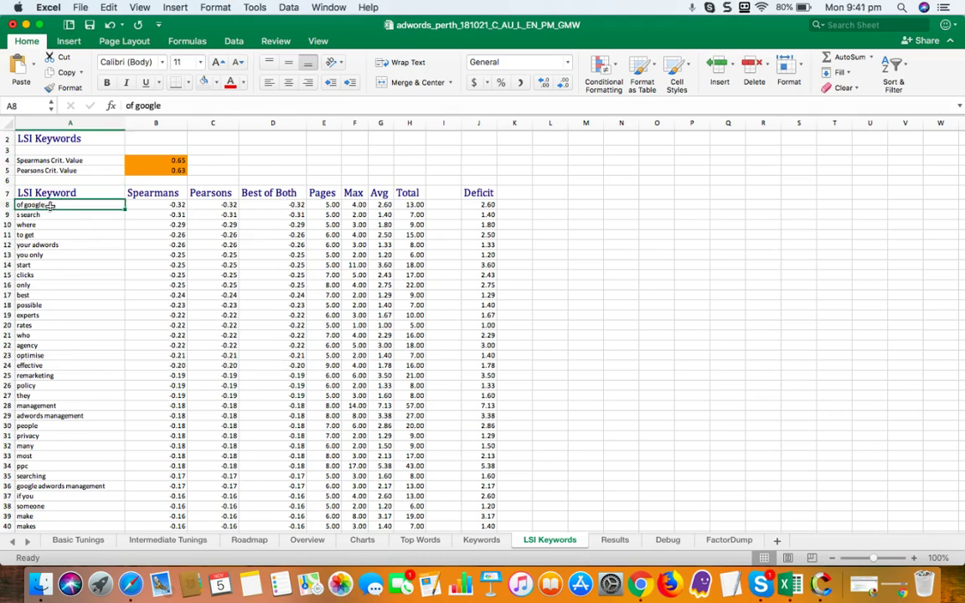
pyautogui.click(68, 218)
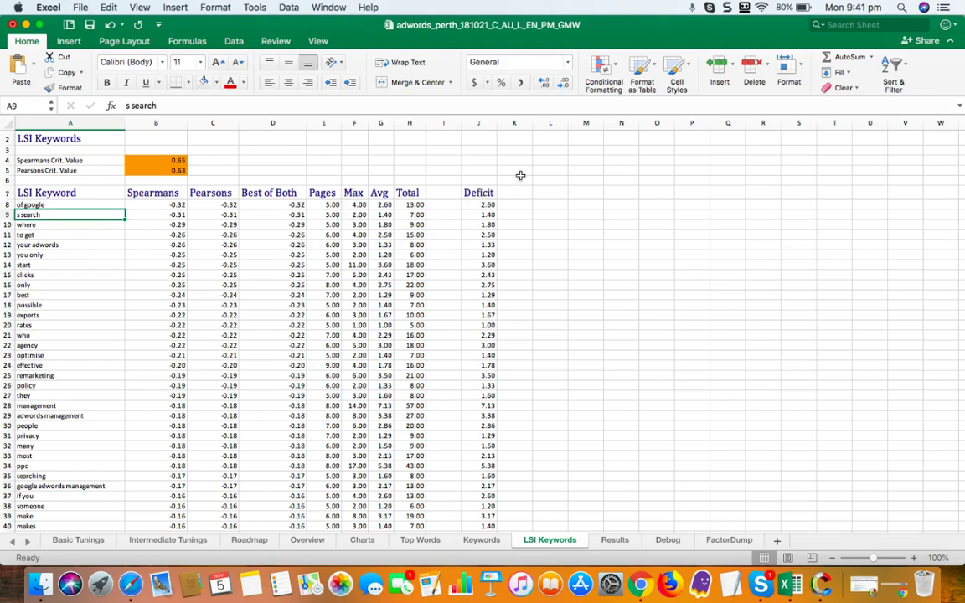
pyautogui.click(490, 204)
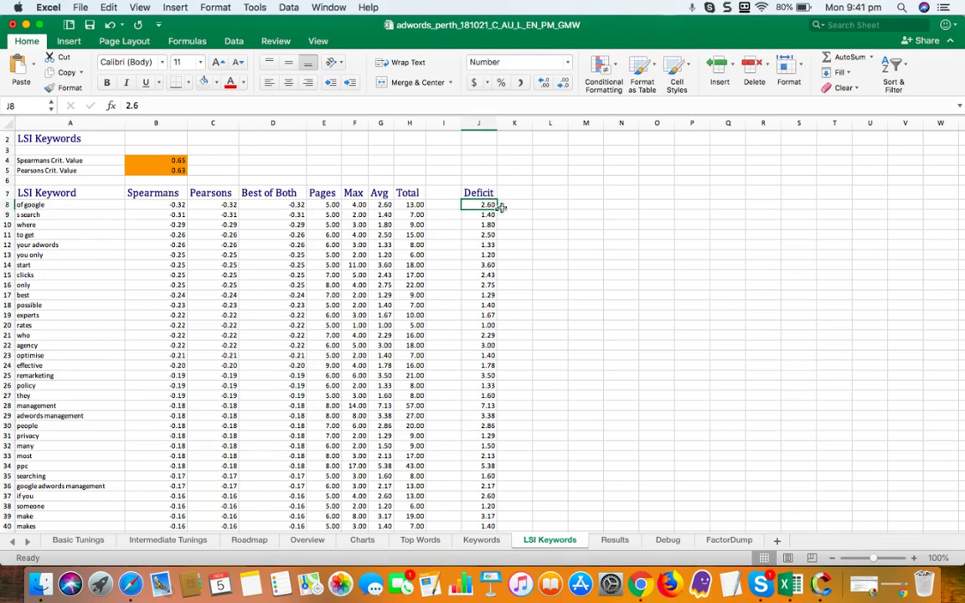
pyautogui.click(488, 236)
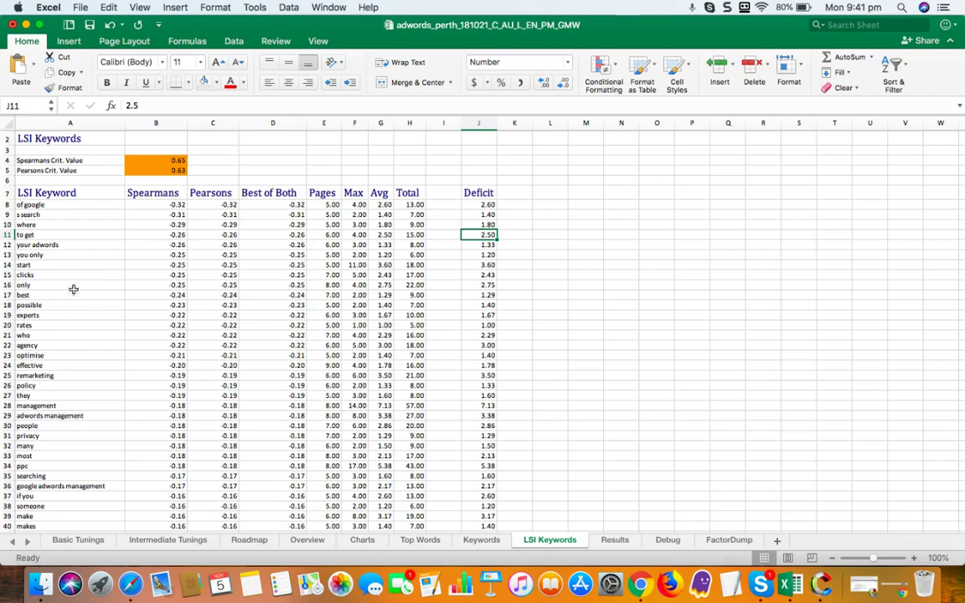
# - Go through generic entries in the LSI Keyword column, such as "where", "to get", "you only", "only" and "who"
pyautogui.click(32, 224)
pyautogui.click(32, 235)
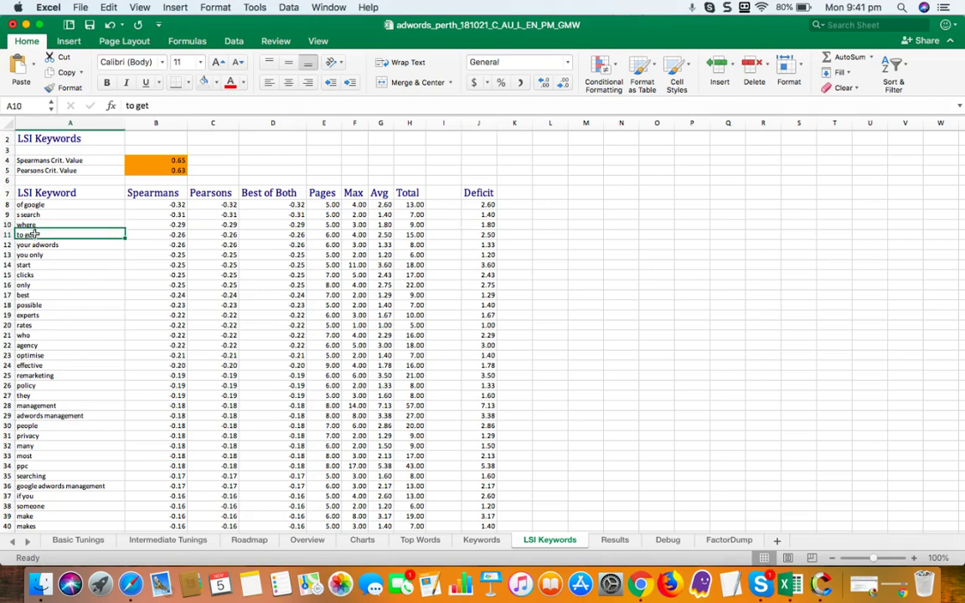
pyautogui.click(35, 255)
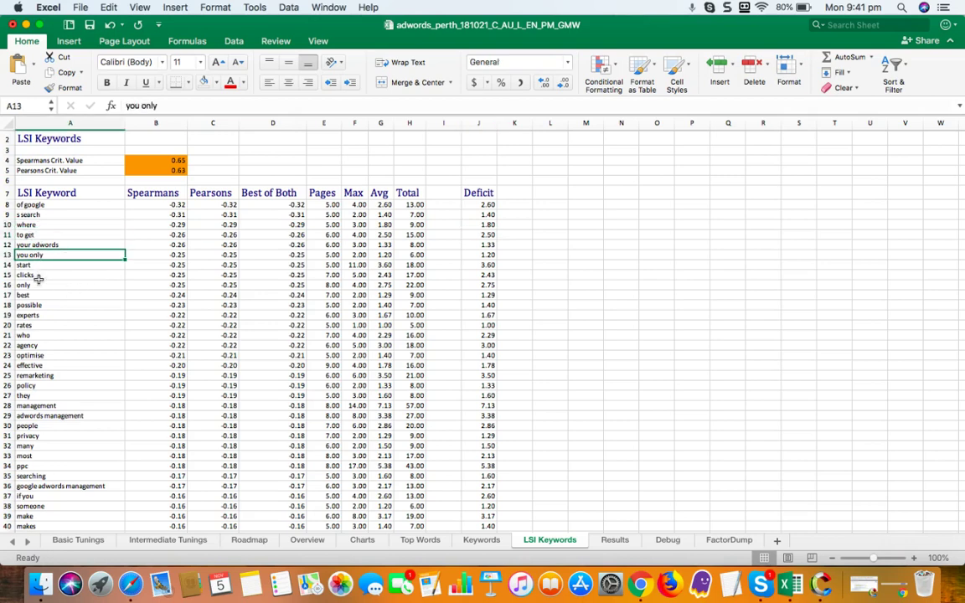
pyautogui.click(38, 286)
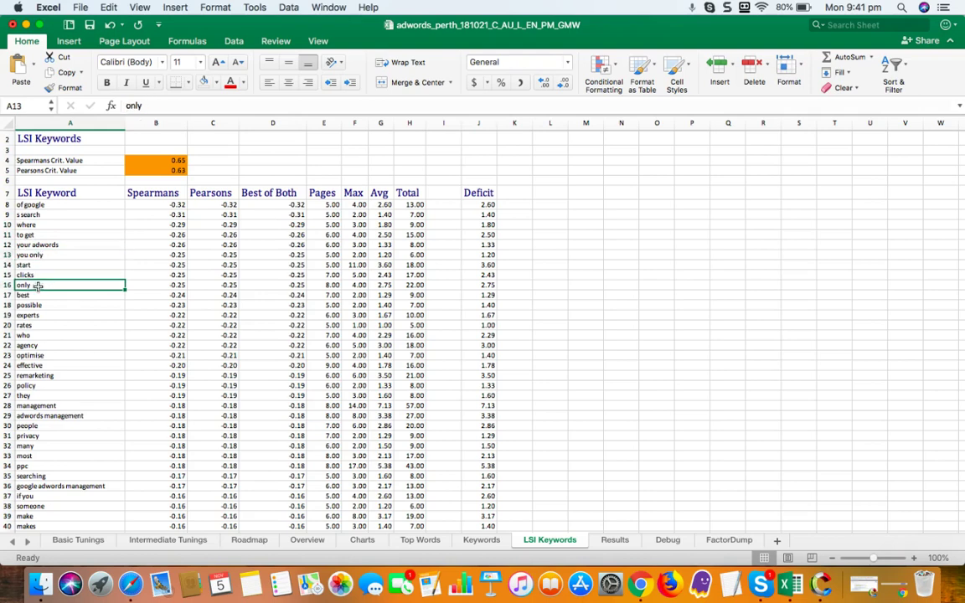
pyautogui.click(38, 335)
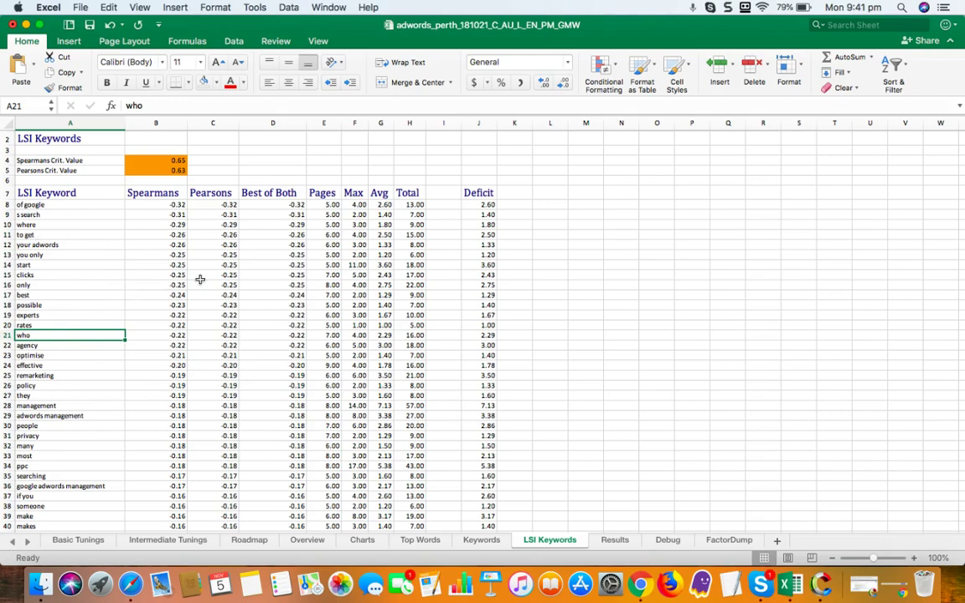
pyautogui.click(620, 541)
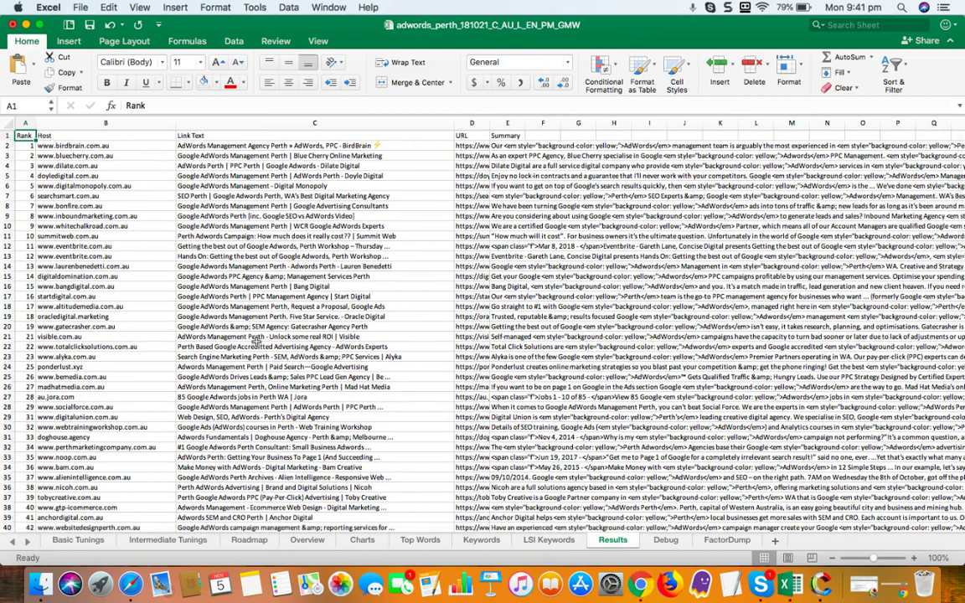
pyautogui.click(479, 145)
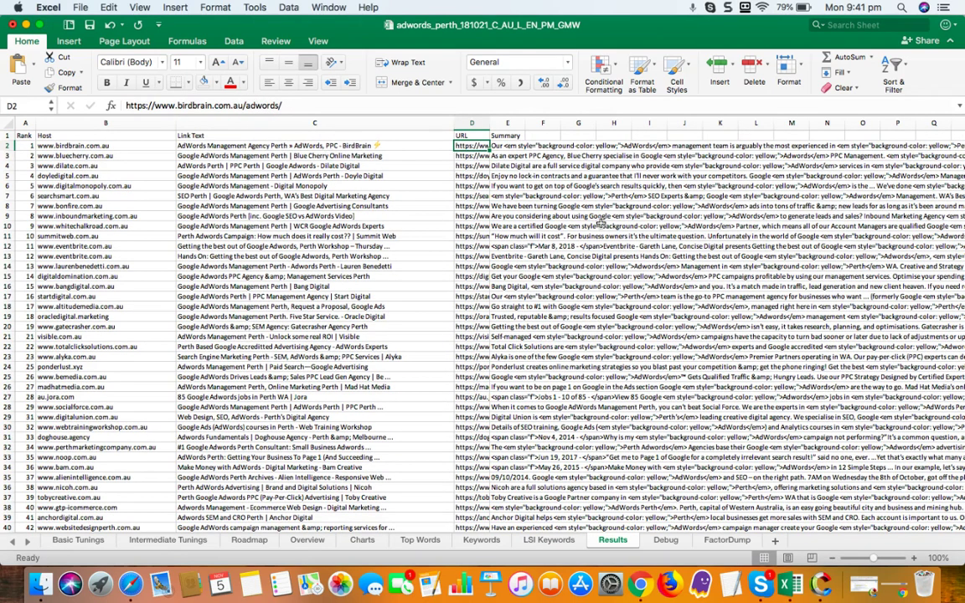
pyautogui.click(614, 226)
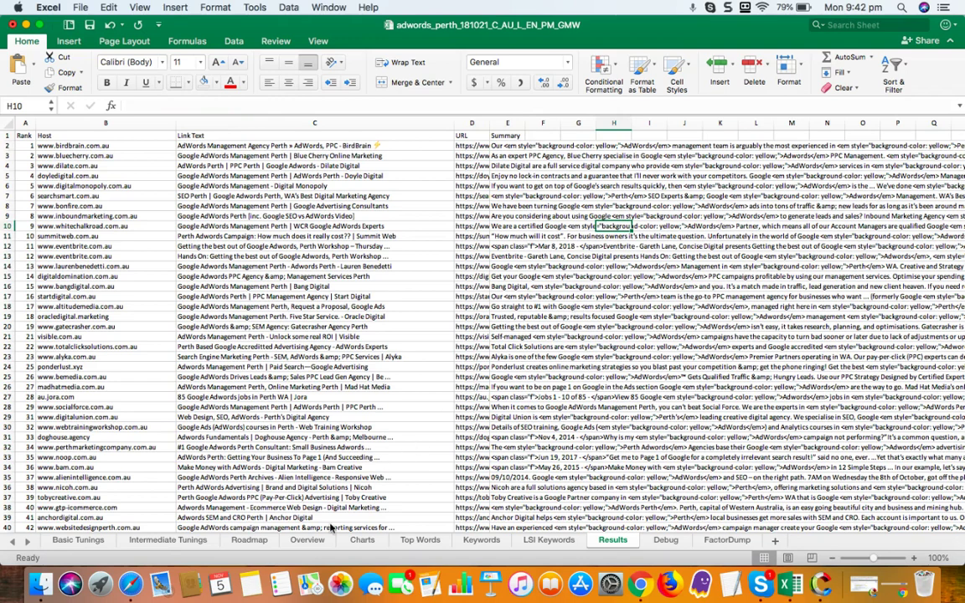
# - Create a copy of the Roadmap sheet in the same workbook, placed directly before the original Roadmap
pyautogui.click(298, 539)
pyautogui.click(258, 541)
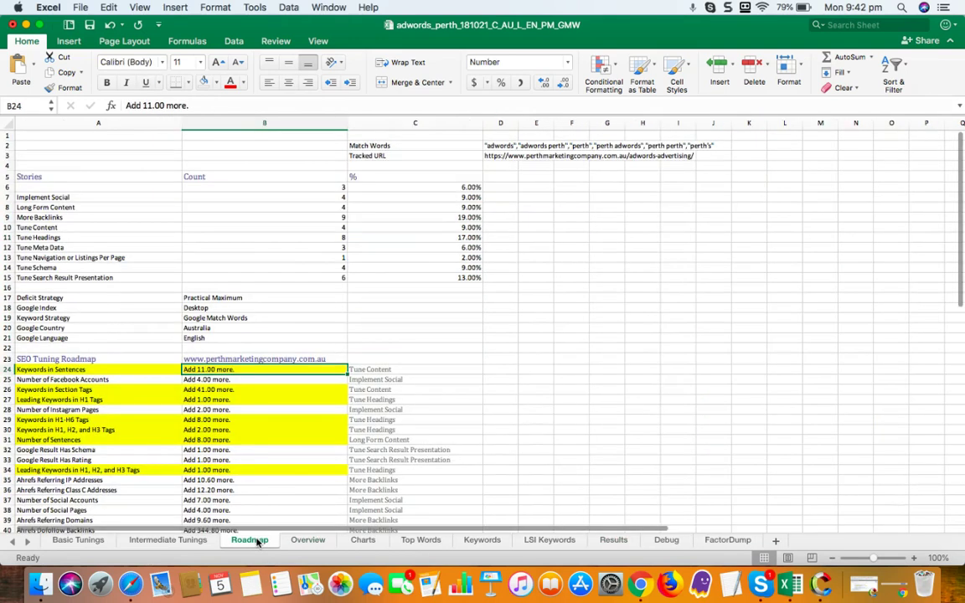
pyautogui.scroll(-1, 258, 320)
pyautogui.scroll(1, 258, 320)
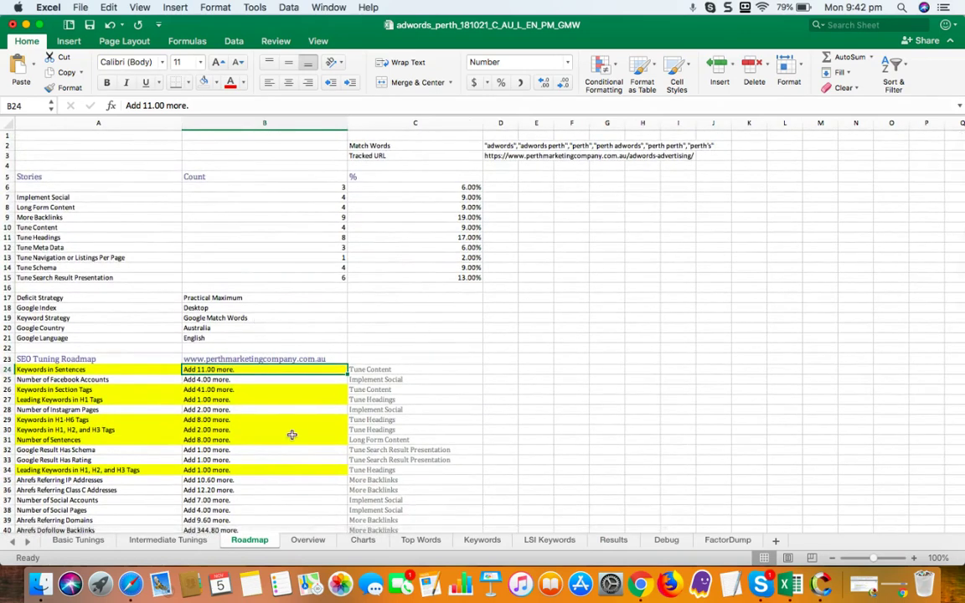
pyautogui.rightClick(255, 543)
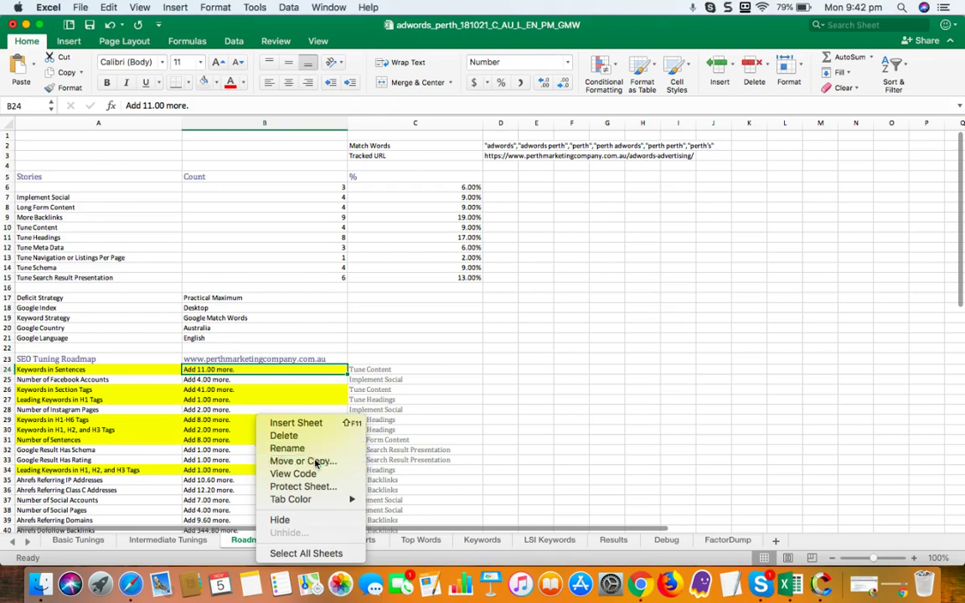
pyautogui.click(312, 461)
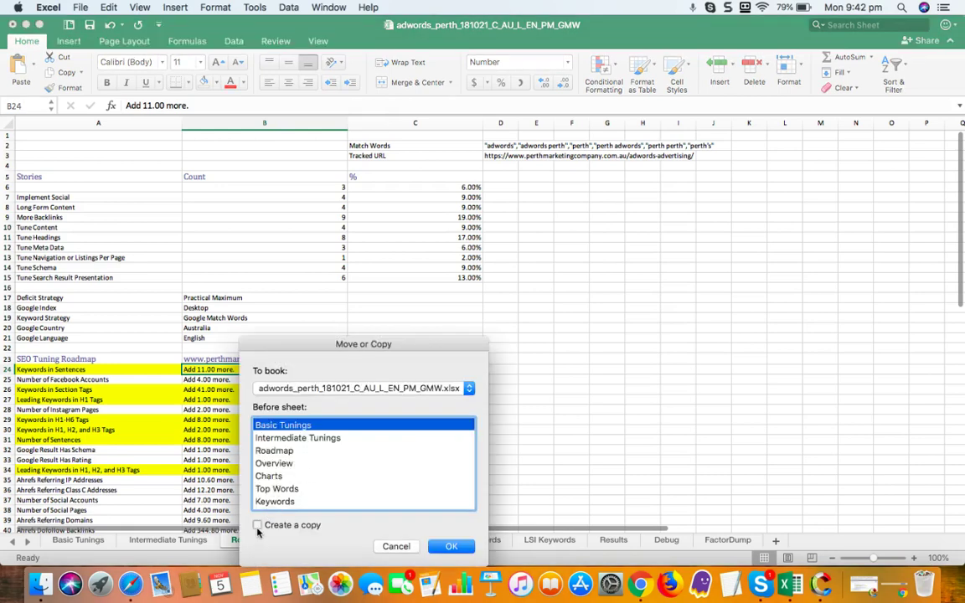
pyautogui.click(258, 526)
pyautogui.click(303, 388)
pyautogui.click(301, 377)
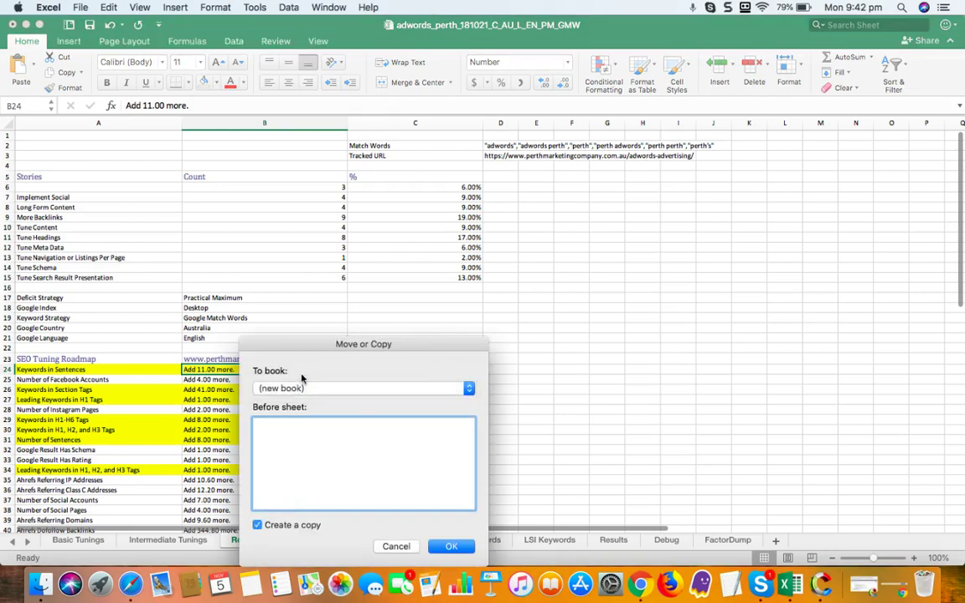
pyautogui.click(414, 389)
pyautogui.click(399, 403)
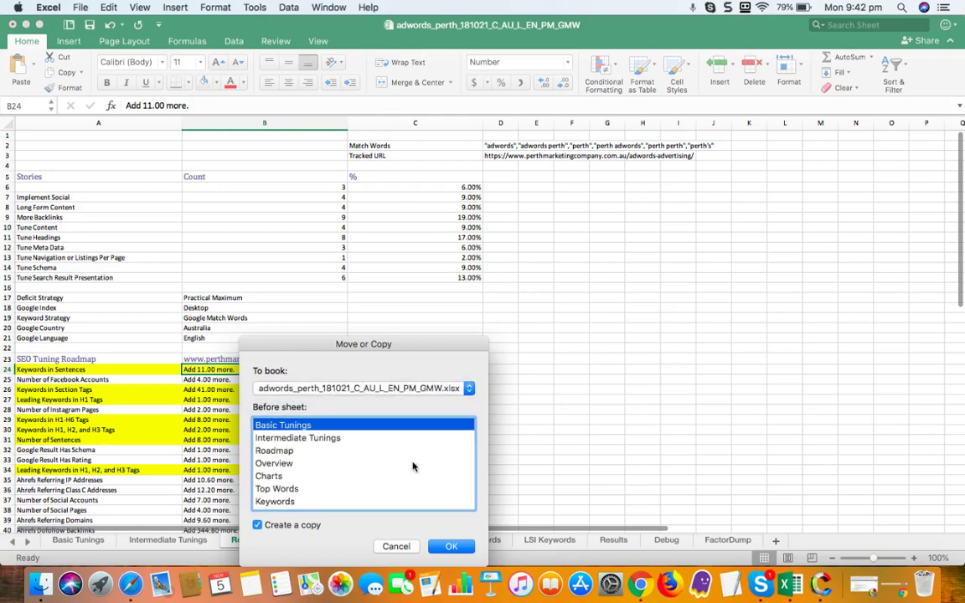
pyautogui.click(282, 453)
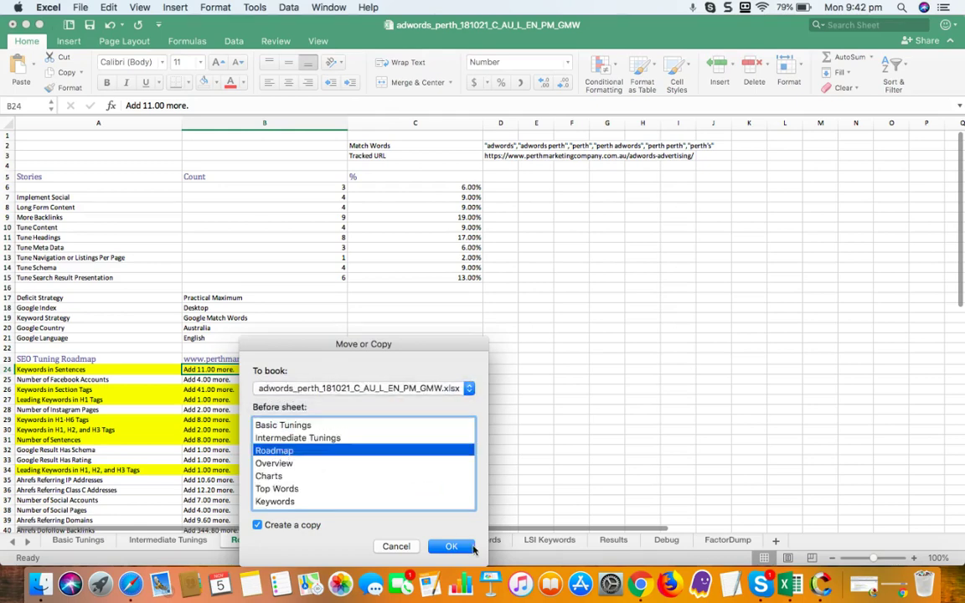
pyautogui.click(458, 550)
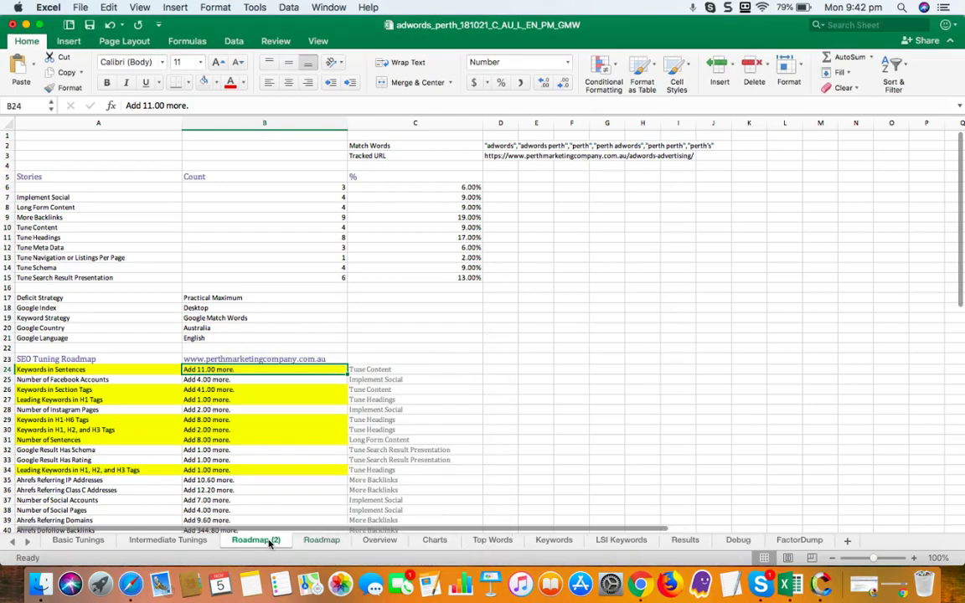
# - Look through the SEO Tuning Roadmap list on the Roadmap (2) sheet
pyautogui.scroll(-5, 287, 362)
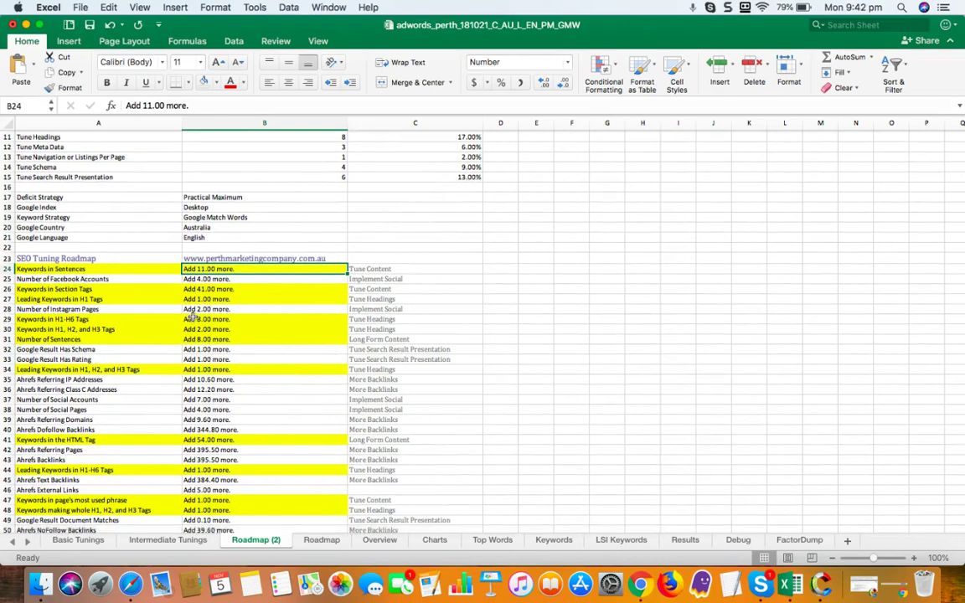
pyautogui.scroll(-10, 259, 351)
pyautogui.scroll(7, 259, 346)
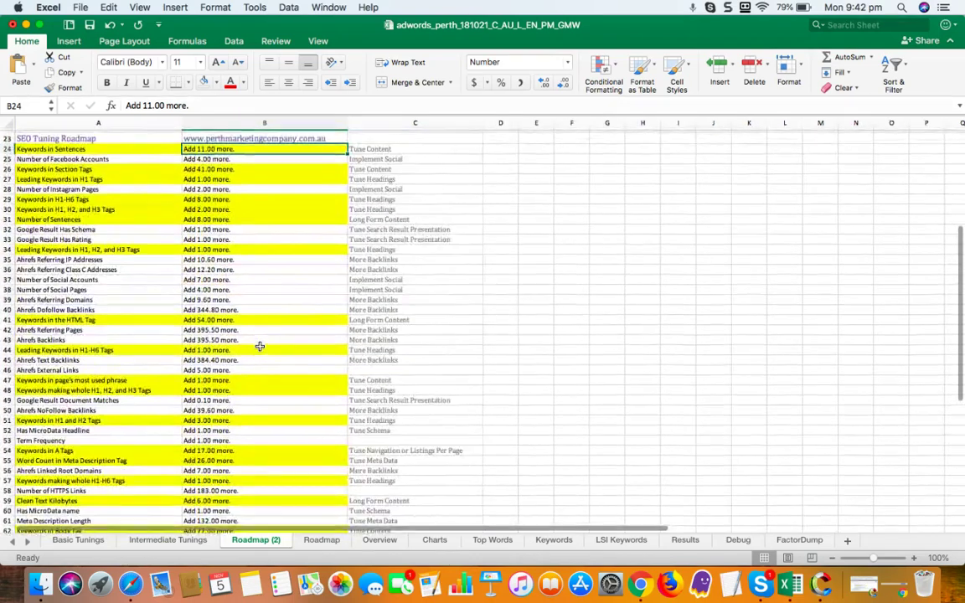
pyautogui.scroll(5, 147, 202)
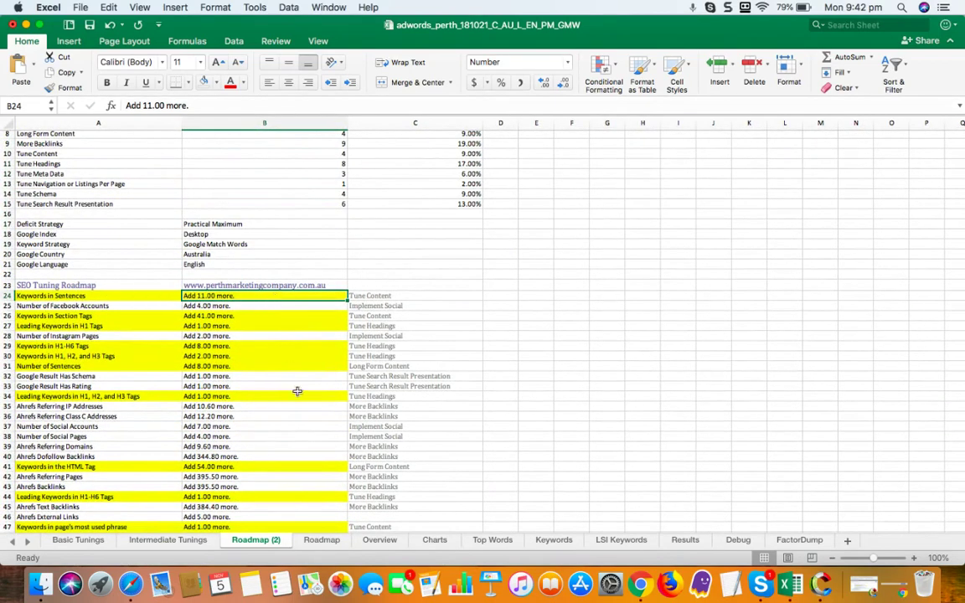
pyautogui.click(379, 541)
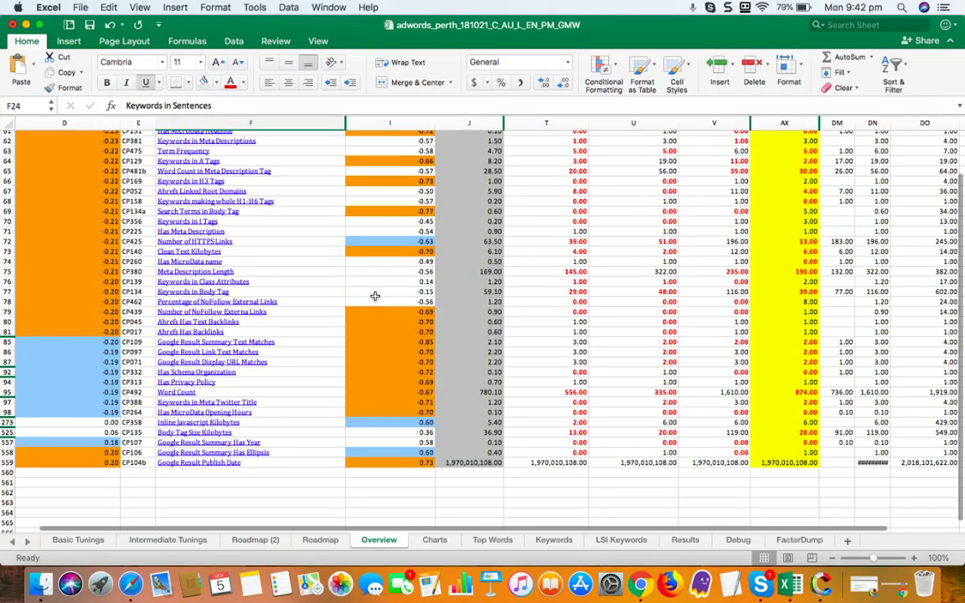
pyautogui.scroll(15, 376, 296)
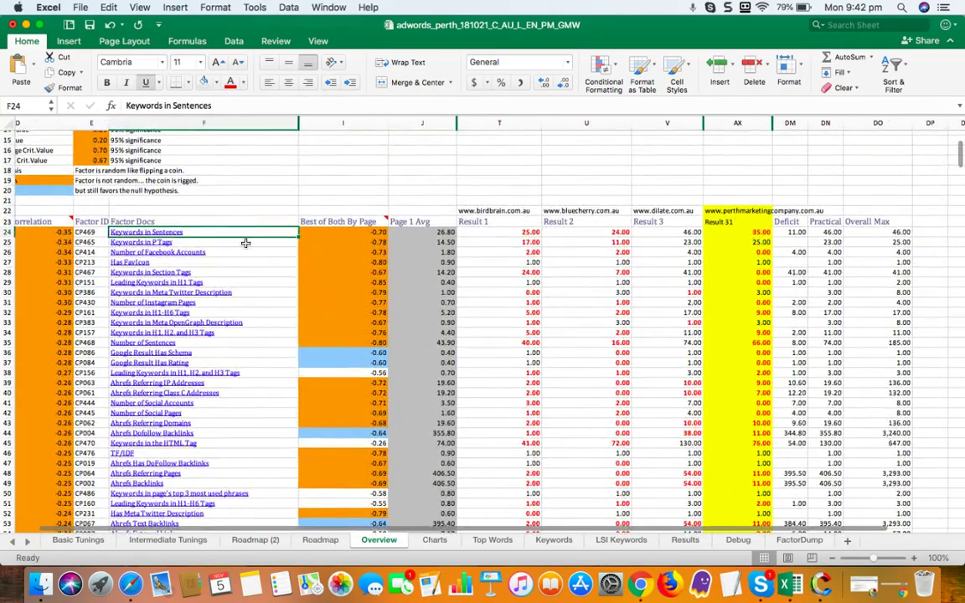
pyautogui.hscroll(5, 593, 271)
pyautogui.scroll(2, 593, 270)
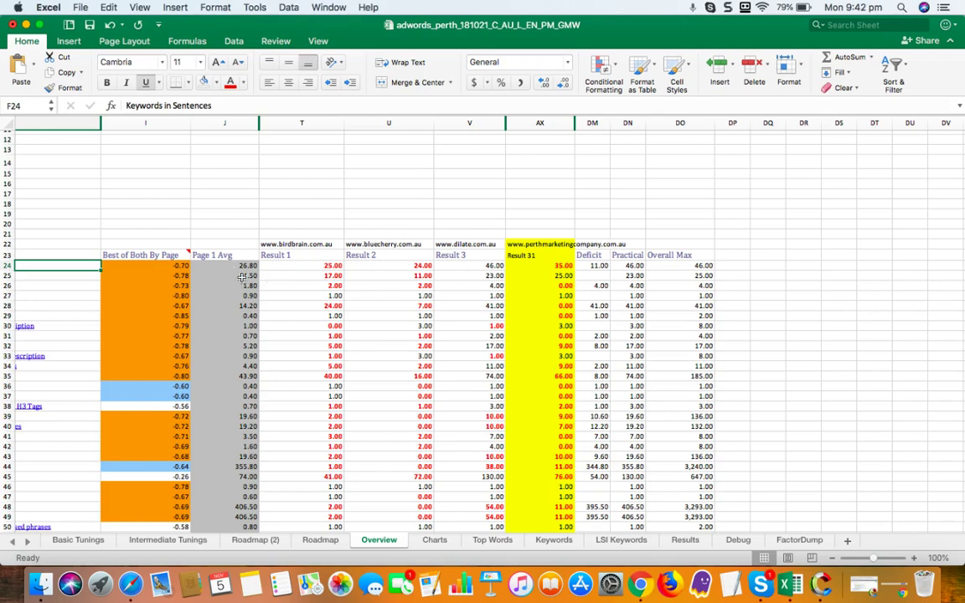
pyautogui.click(486, 266)
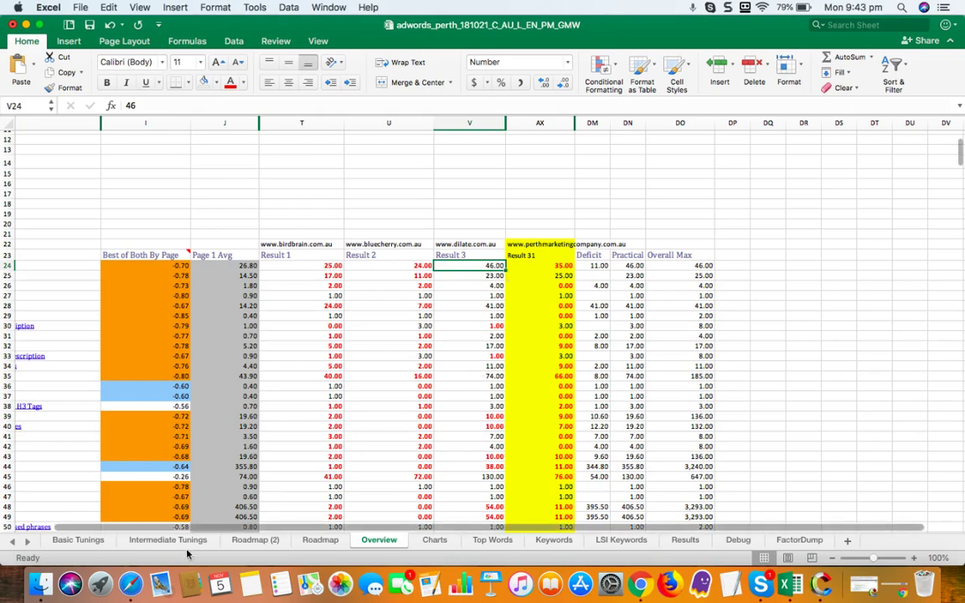
# - Enter the note "Not necessary" in cell D24 of Roadmap (2), beside the Keywords in Sentences row
pyautogui.click(253, 543)
pyautogui.click(484, 295)
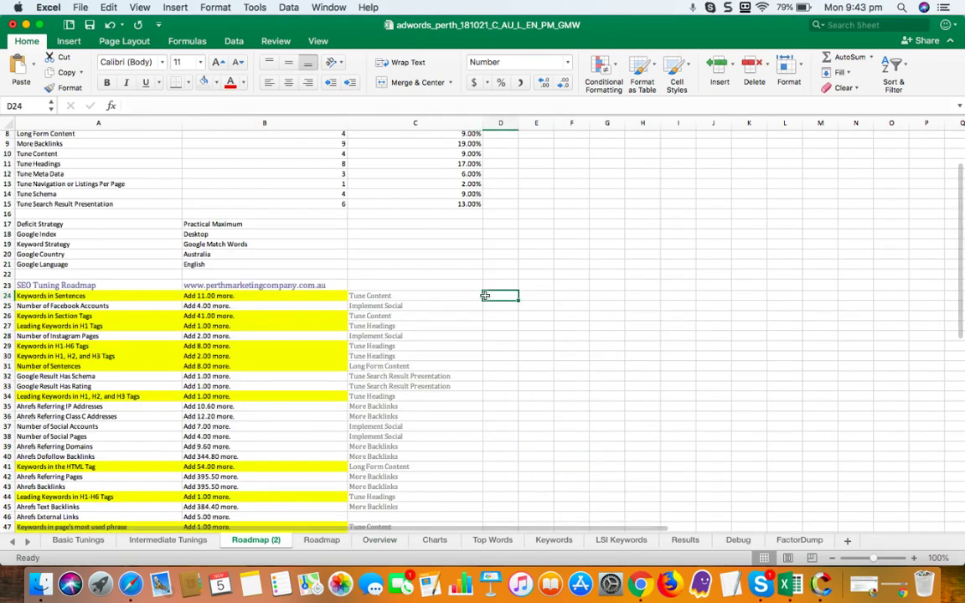
pyautogui.write('Not necessary')
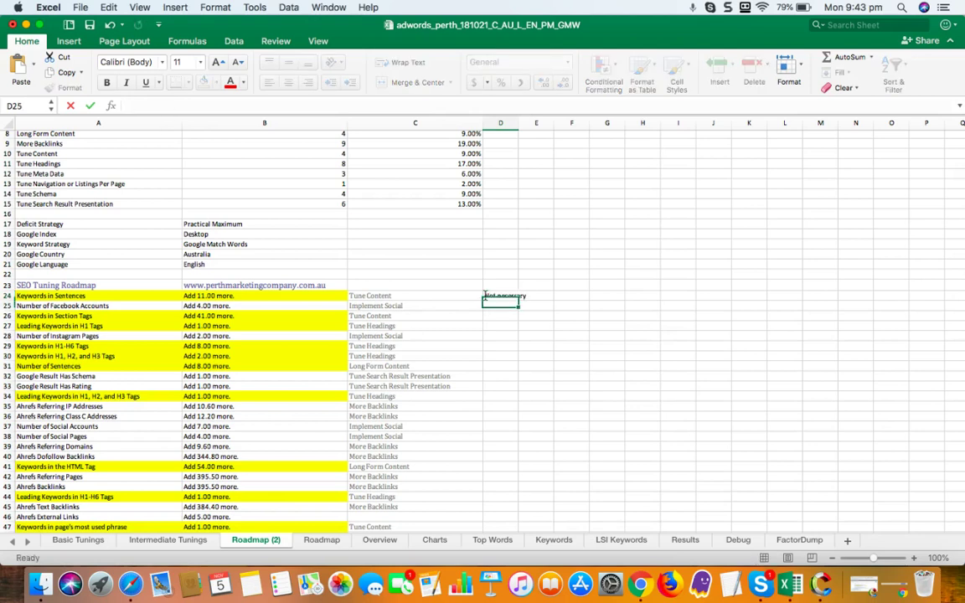
pyautogui.press('Return')
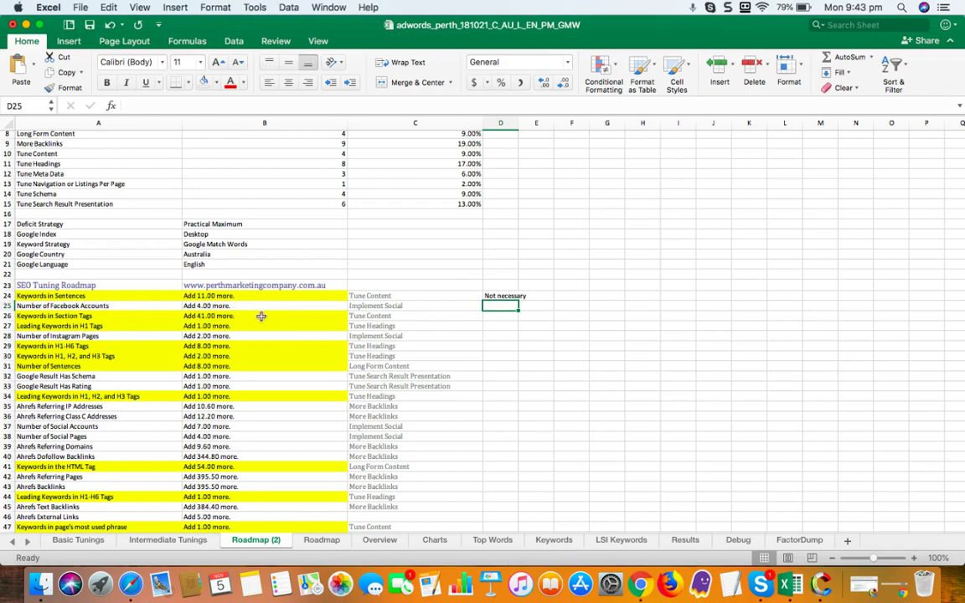
pyautogui.click(383, 541)
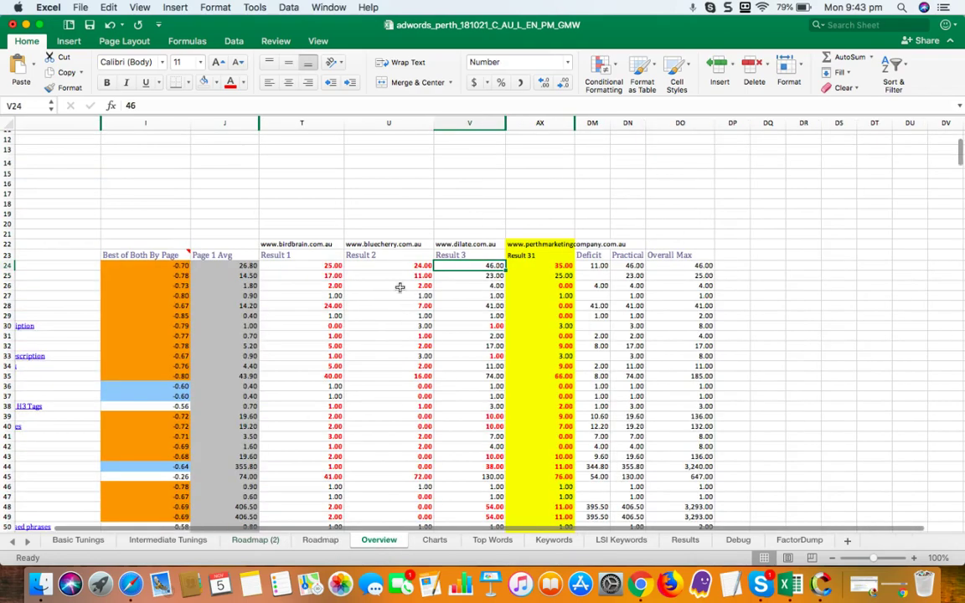
pyautogui.hscroll(-5, 386, 285)
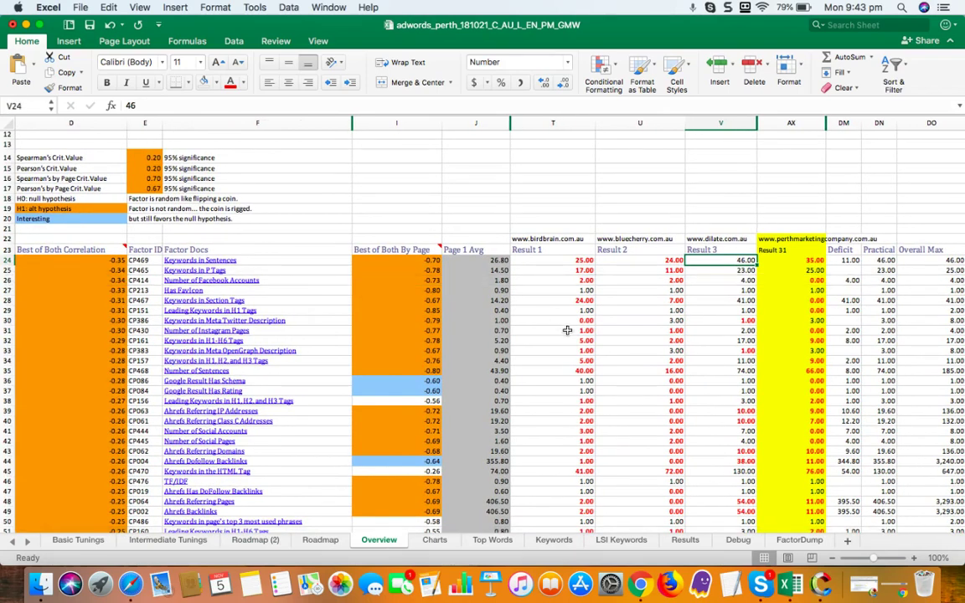
pyautogui.hscroll(3, 633, 305)
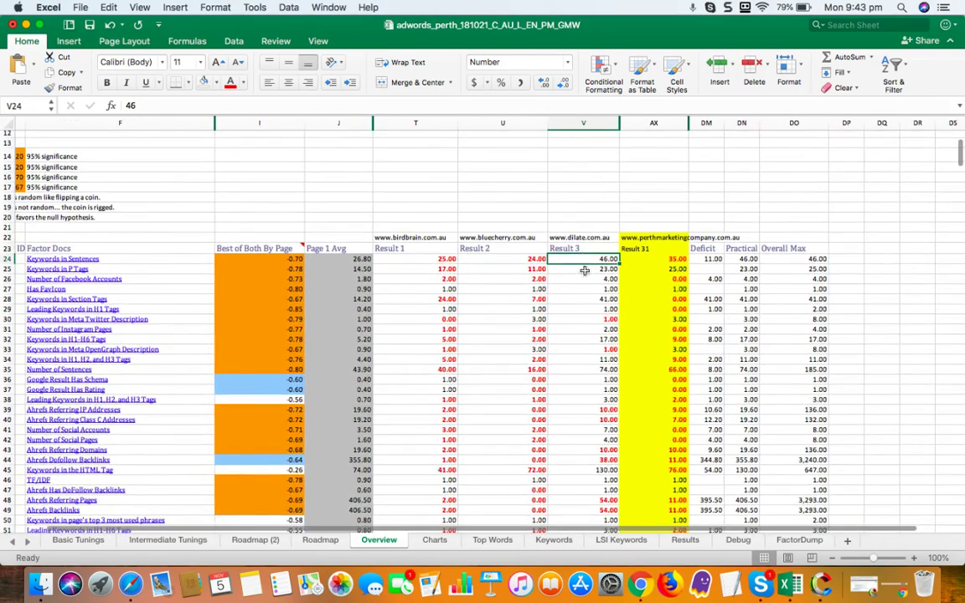
pyautogui.click(605, 279)
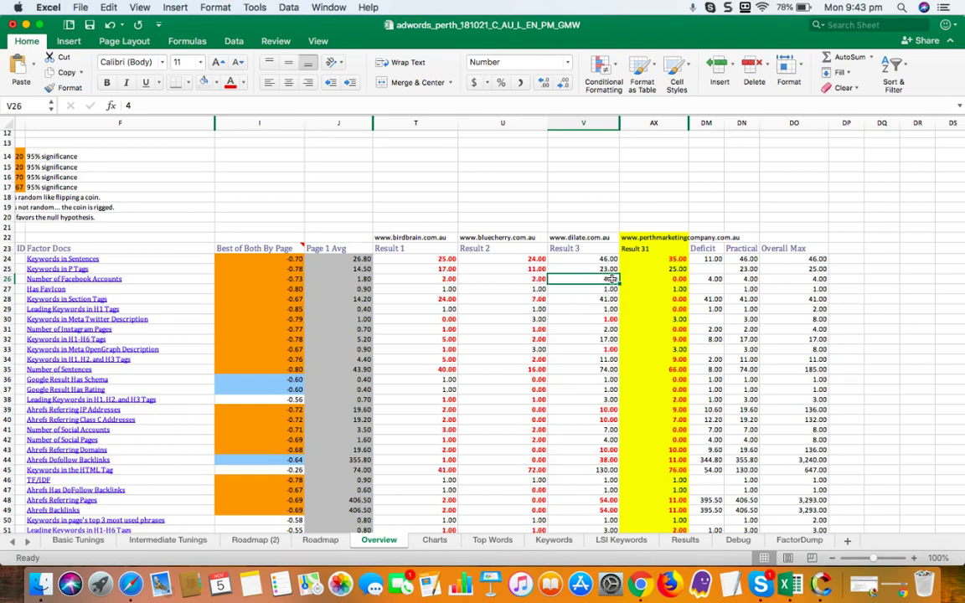
pyautogui.hscroll(-1, 568, 286)
pyautogui.scroll(1, 568, 286)
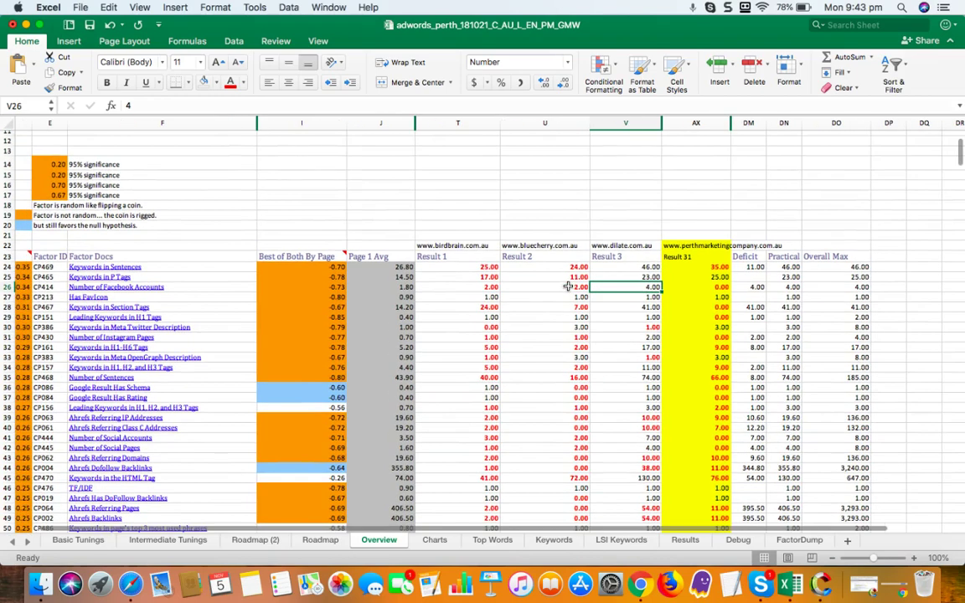
pyautogui.click(684, 542)
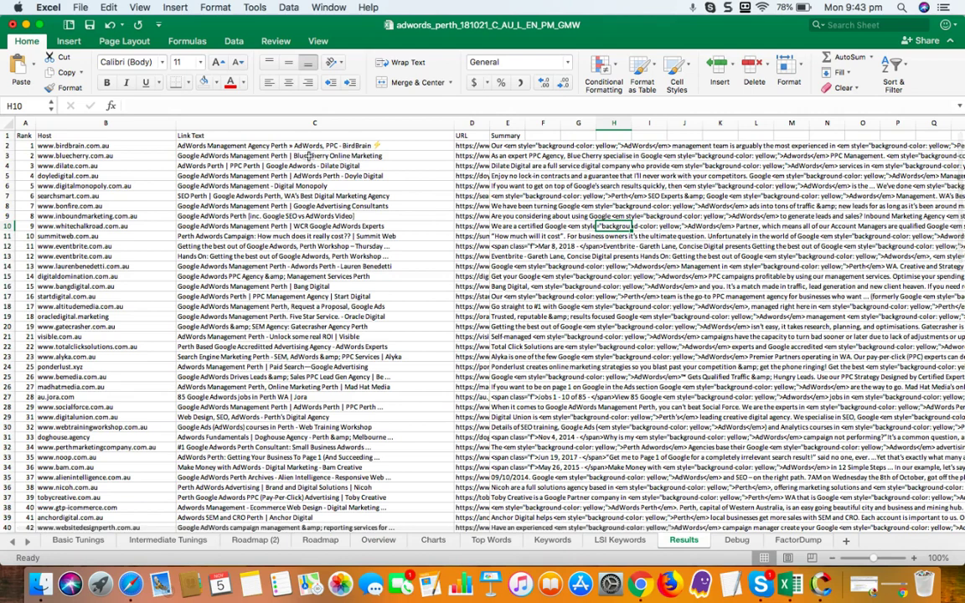
pyautogui.click(467, 166)
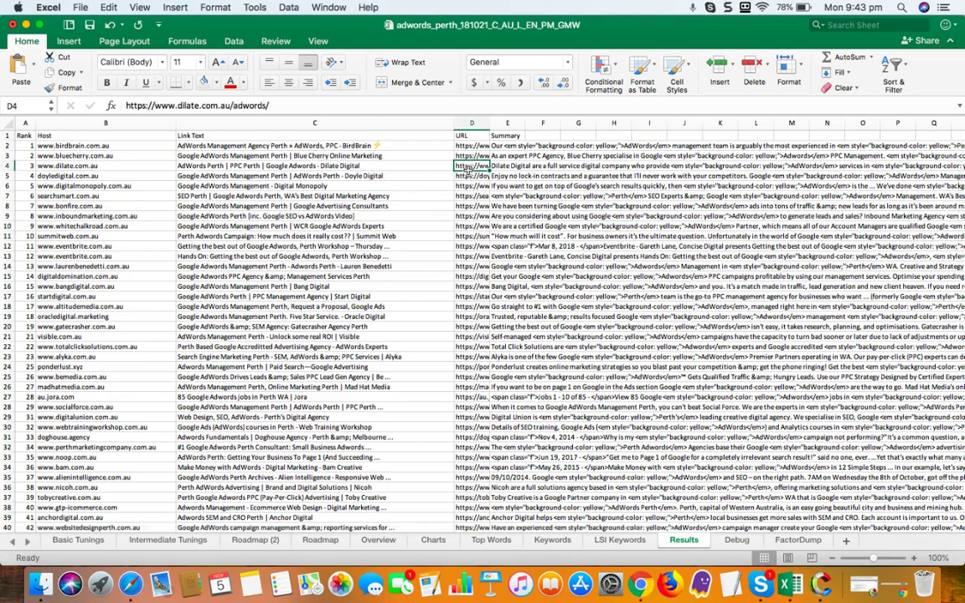
pyautogui.press('super+c')
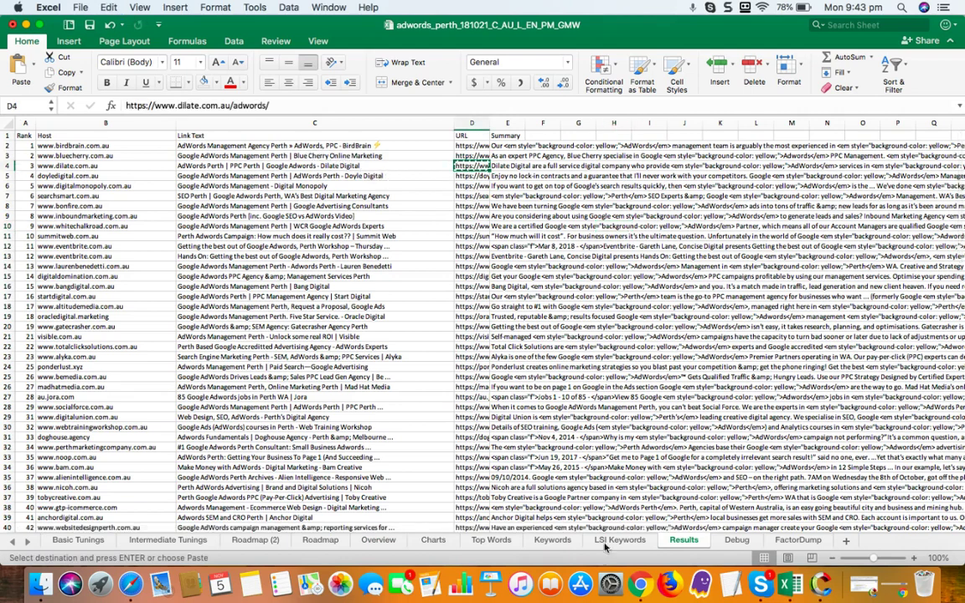
pyautogui.click(650, 590)
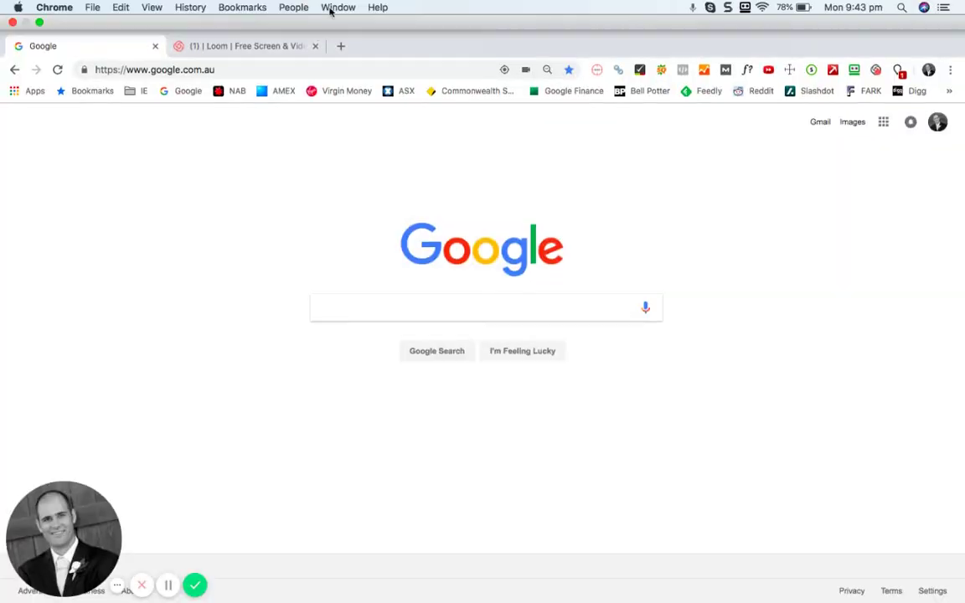
pyautogui.click(342, 48)
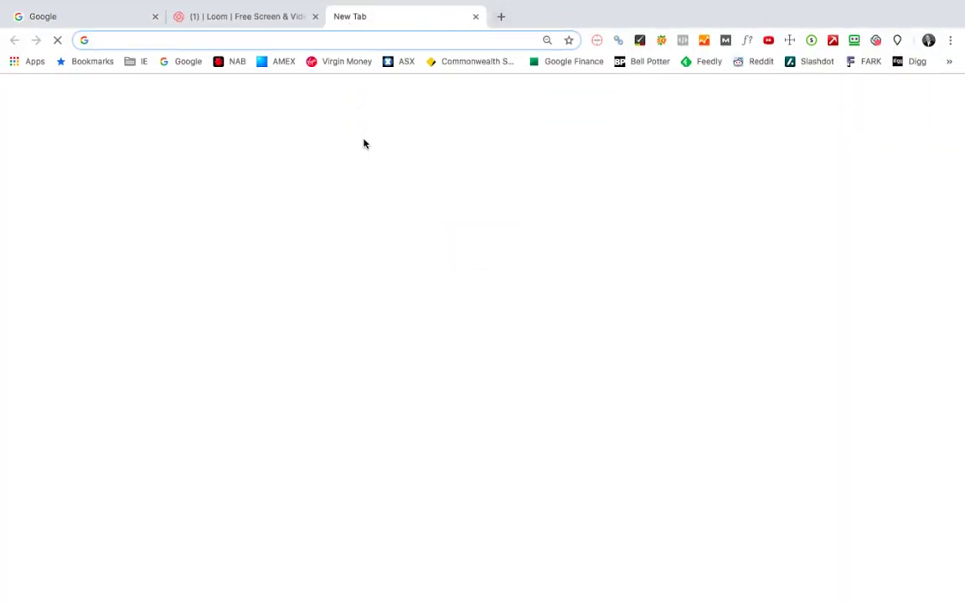
pyautogui.press('super+v')
pyautogui.press('Return')
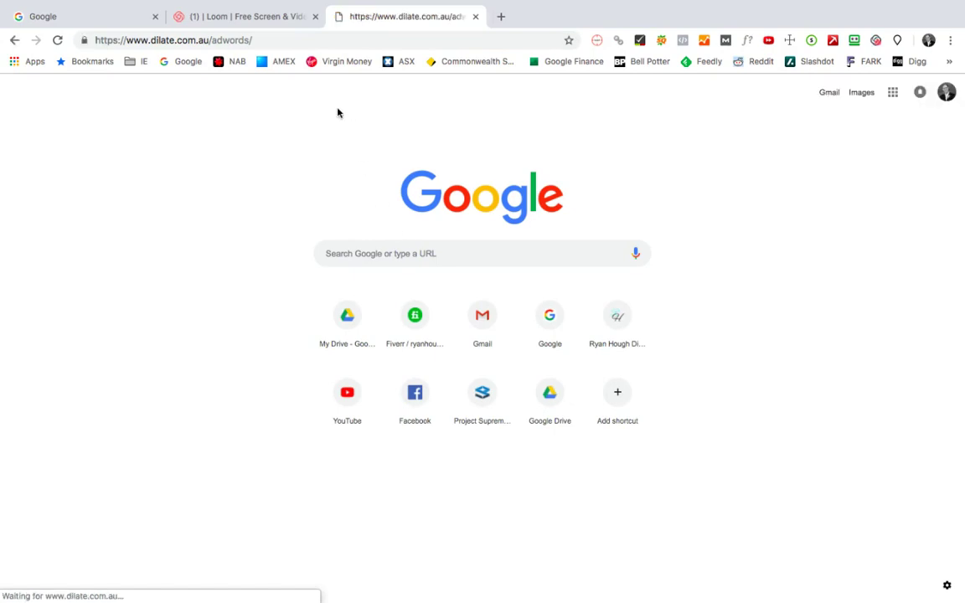
# - Examine the Dilate AdWords page from header to footer for links to its social media accounts
pyautogui.click(269, 40)
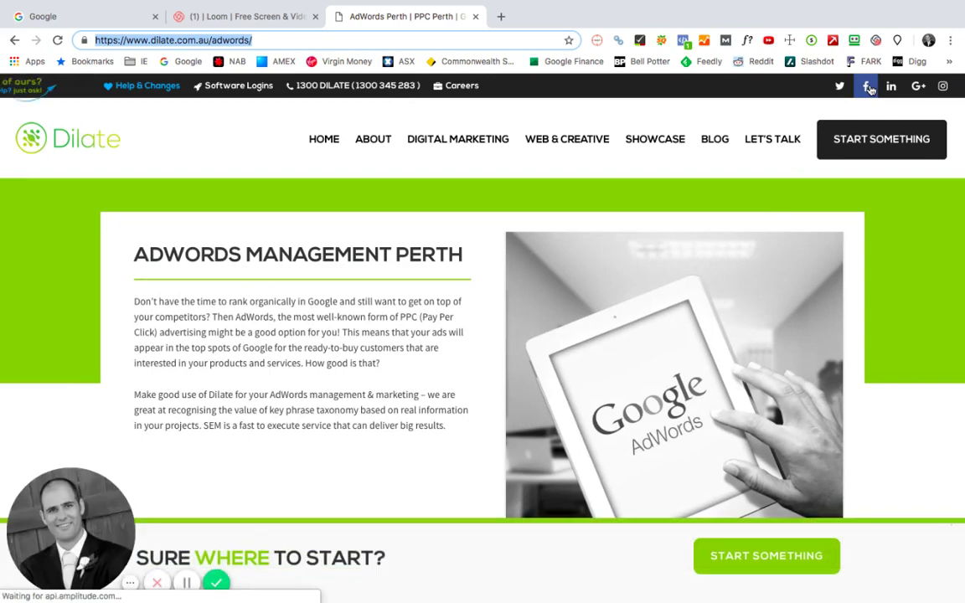
pyautogui.scroll(-2, 612, 358)
pyautogui.scroll(-7, 612, 358)
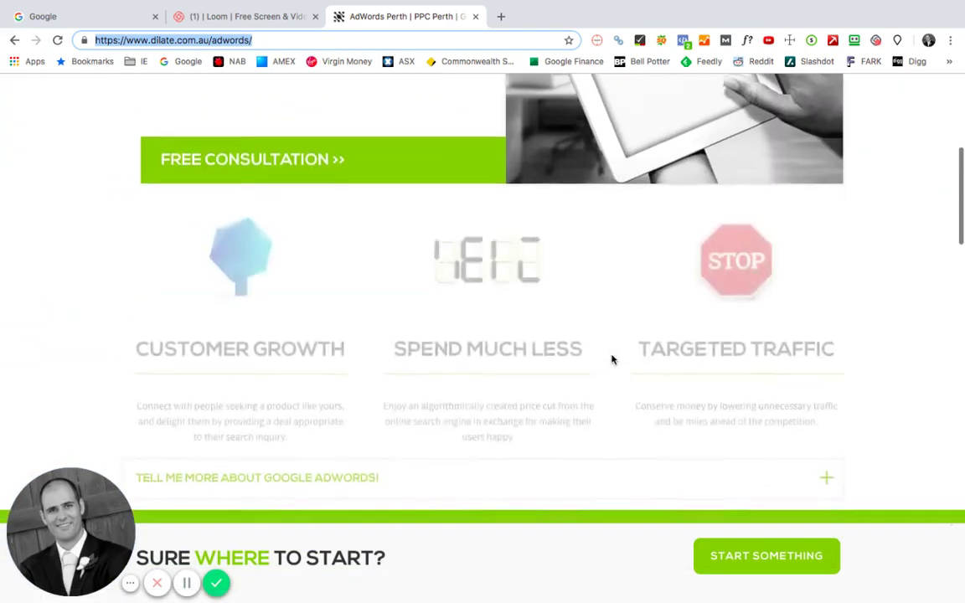
pyautogui.scroll(-8, 613, 359)
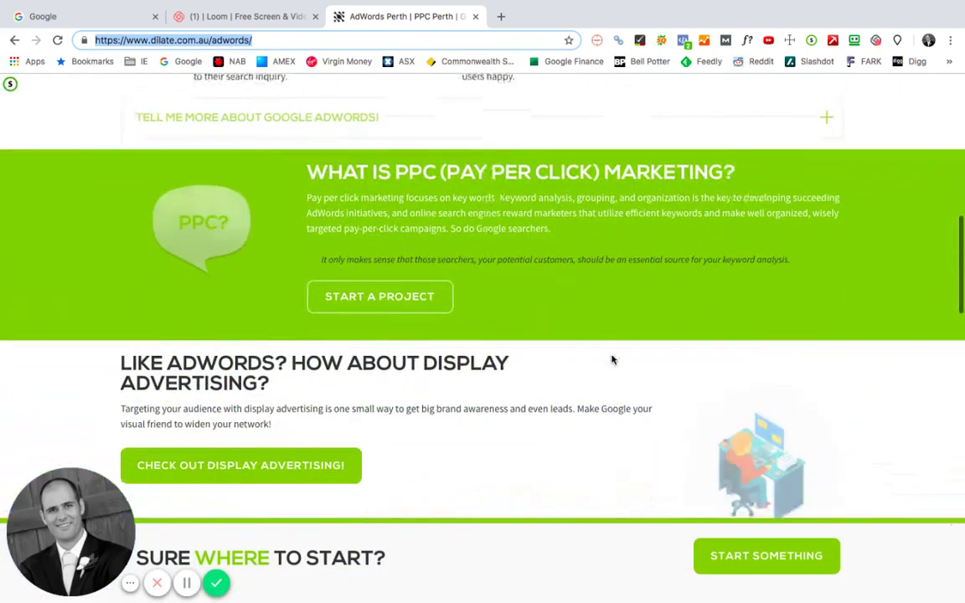
pyautogui.scroll(-1, 613, 360)
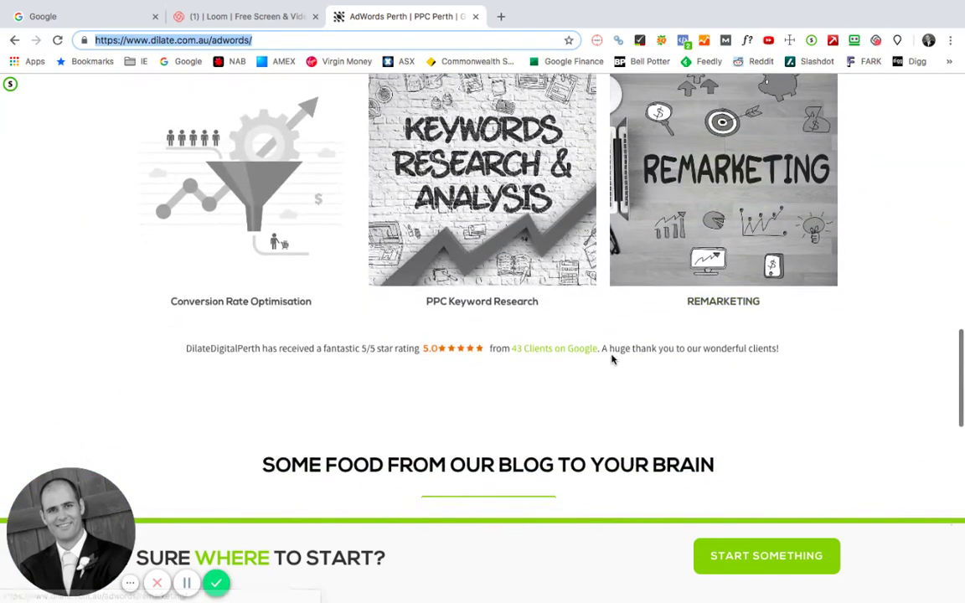
pyautogui.scroll(-2, 613, 359)
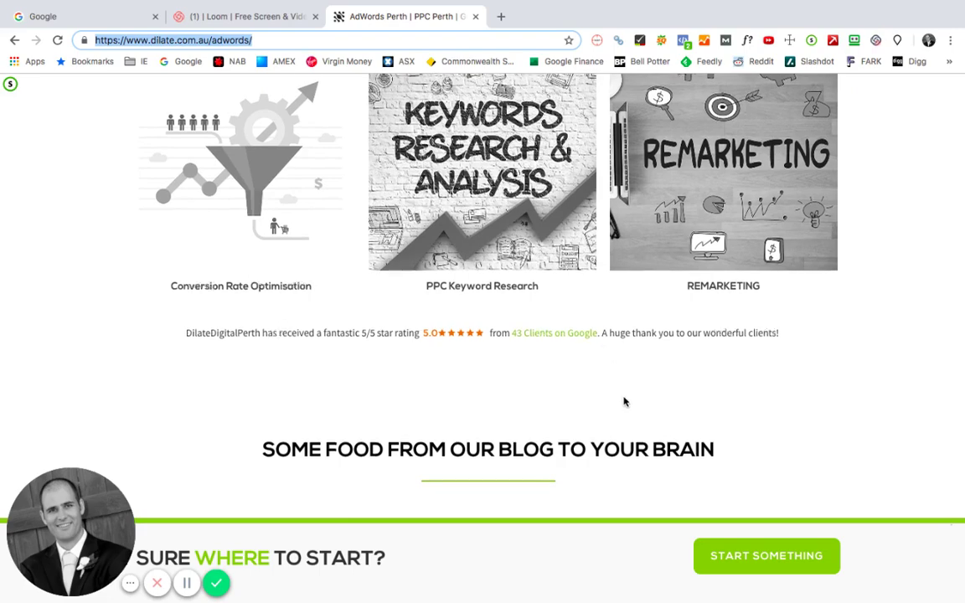
pyautogui.scroll(-5, 624, 402)
pyautogui.scroll(-5, 624, 402)
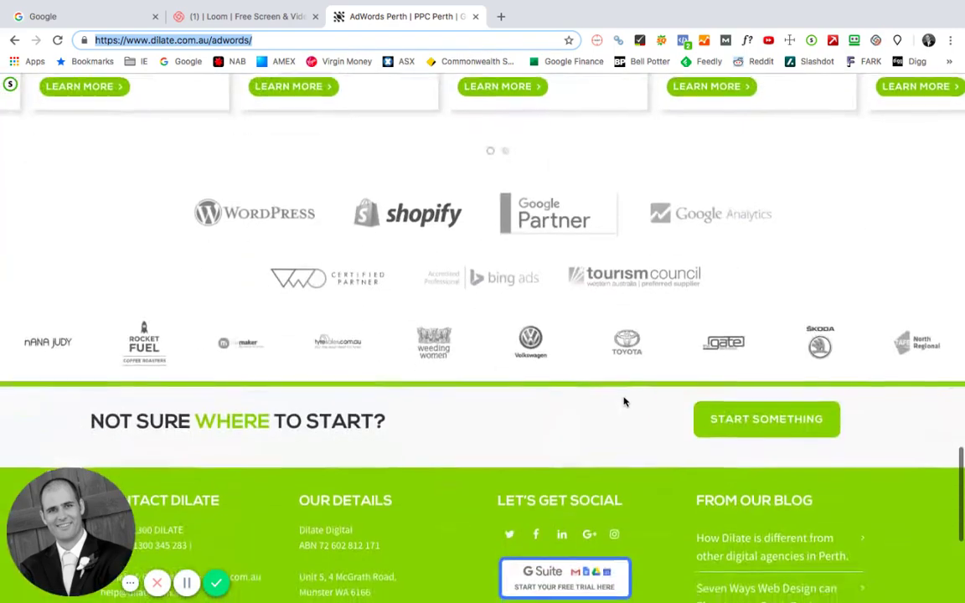
pyautogui.scroll(-7, 628, 370)
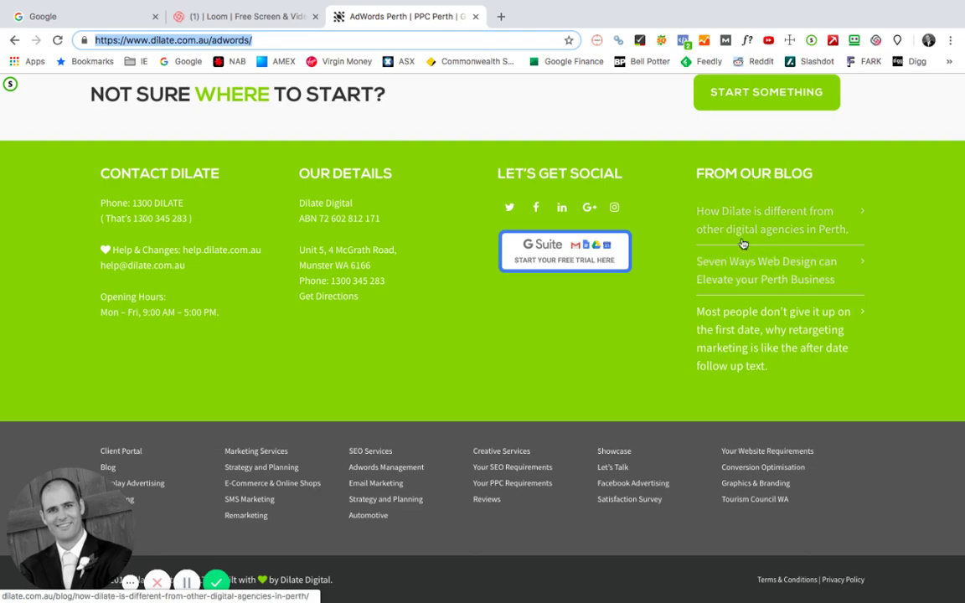
pyautogui.scroll(5, 725, 275)
pyautogui.scroll(15, 726, 275)
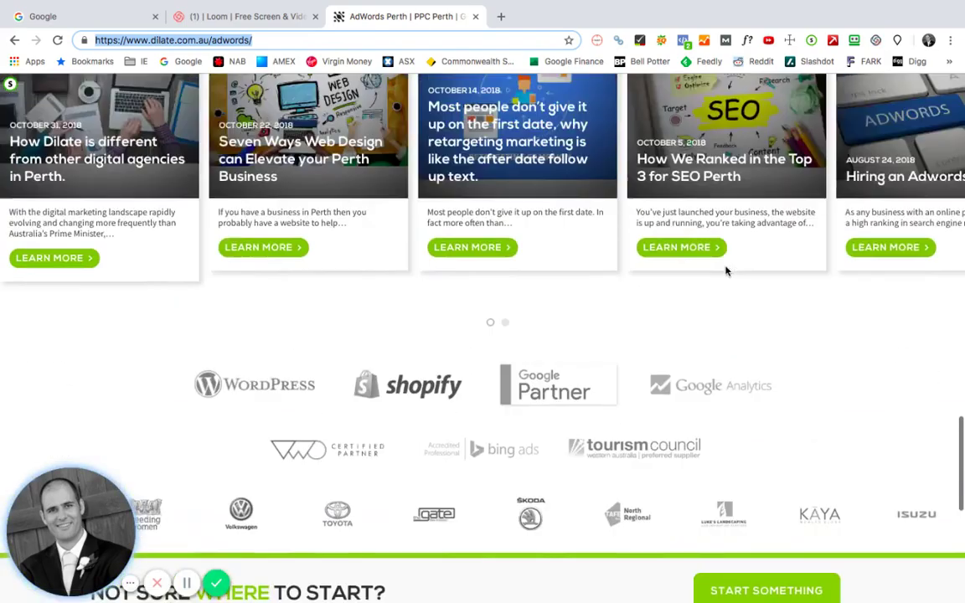
pyautogui.scroll(5, 725, 271)
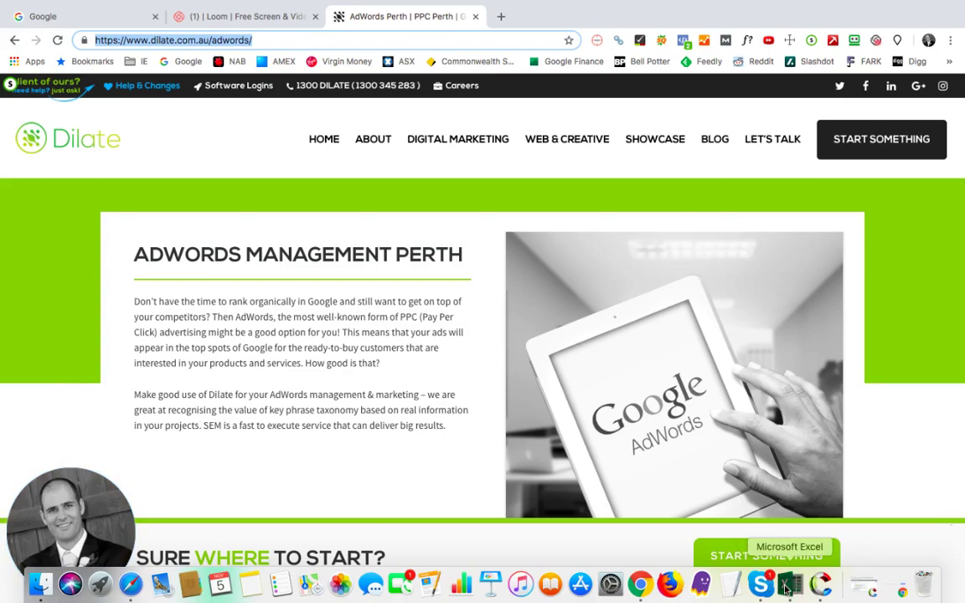
# - Switch back to Excel and select cell D26 of Roadmap (2), beside the Keywords in Section Tags row
pyautogui.click(787, 578)
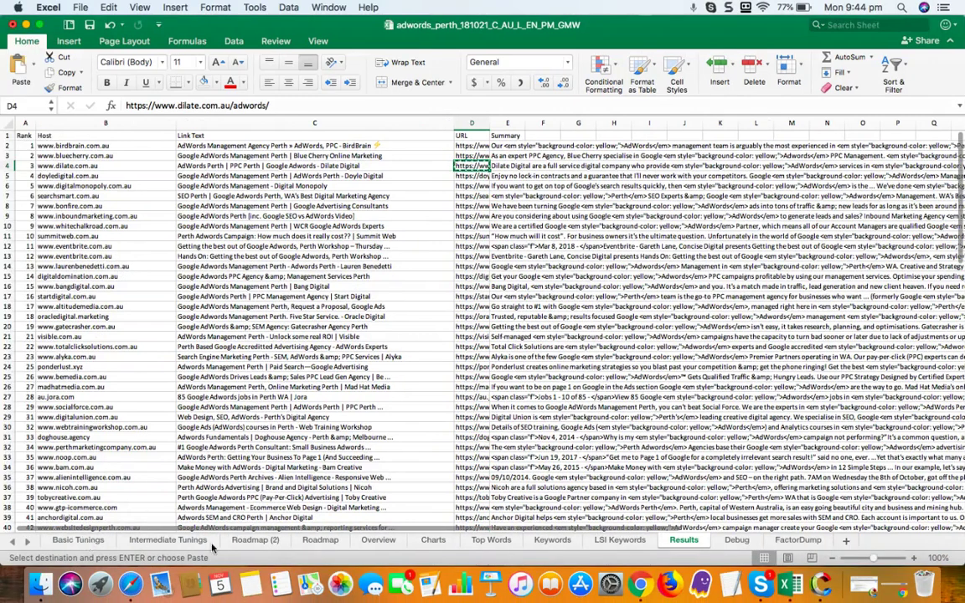
pyautogui.click(250, 541)
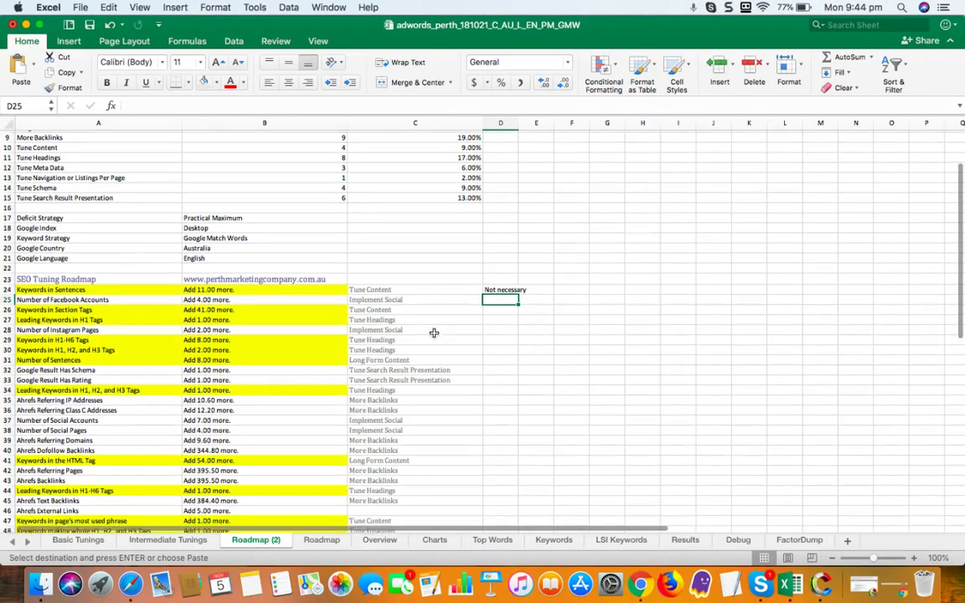
pyautogui.scroll(-3, 434, 331)
pyautogui.scroll(2, 433, 331)
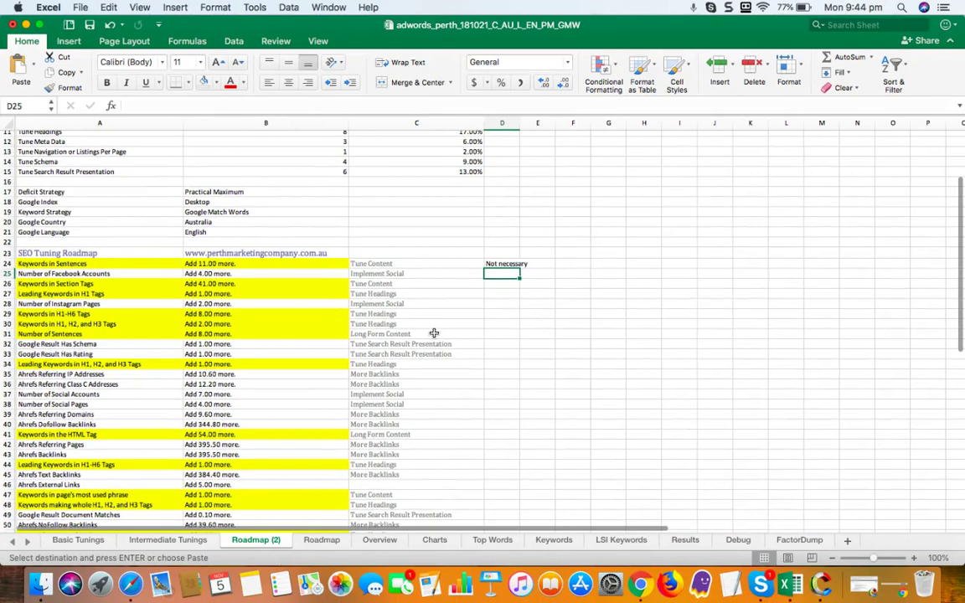
pyautogui.click(497, 283)
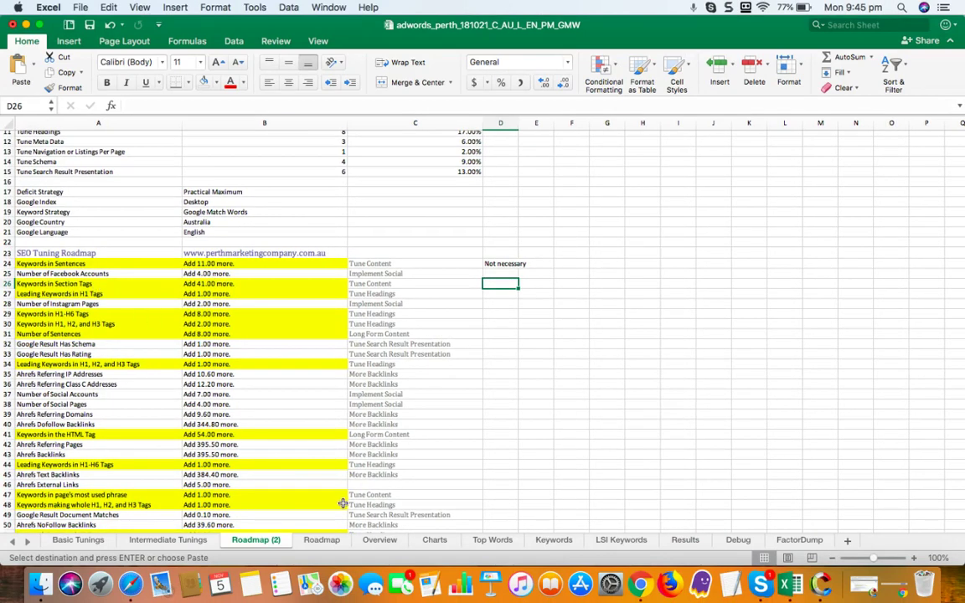
pyautogui.click(377, 540)
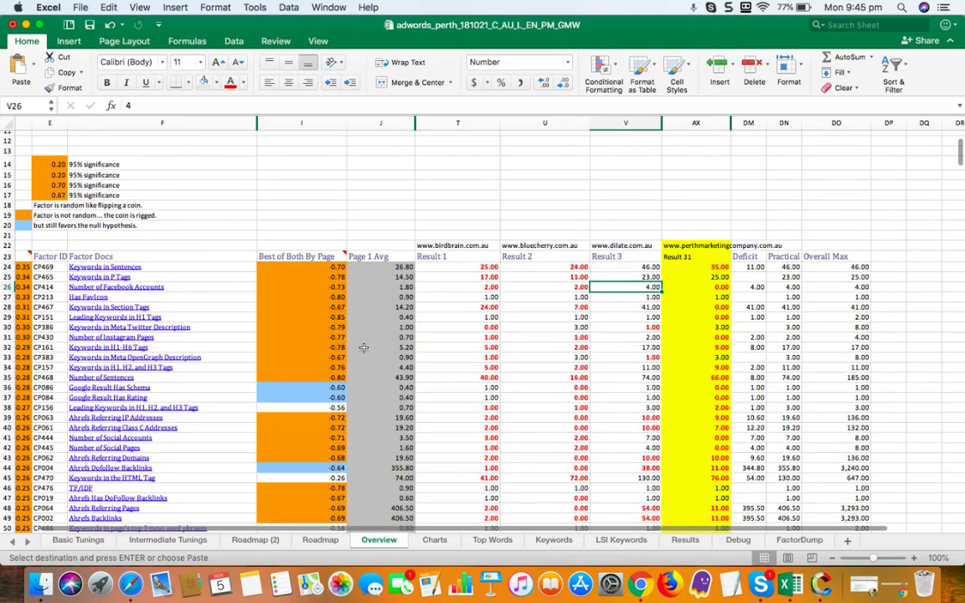
pyautogui.click(6, 307)
pyautogui.hscroll(1, 649, 369)
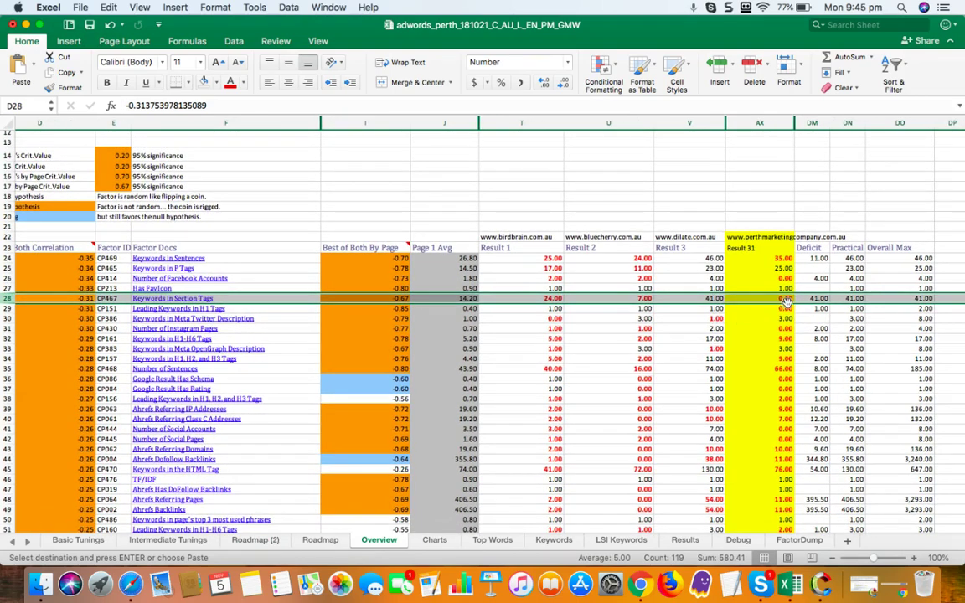
pyautogui.hscroll(5, 775, 345)
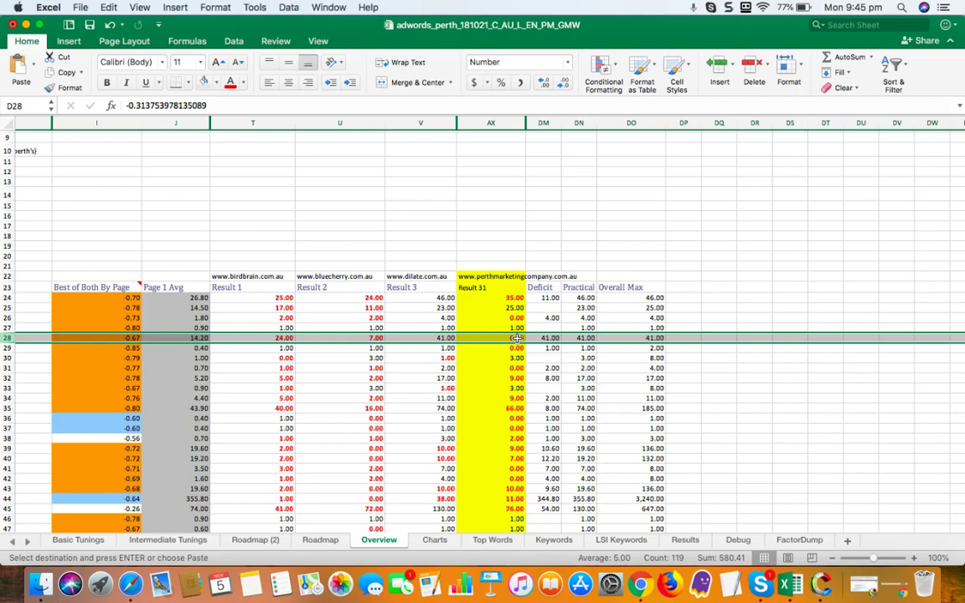
pyautogui.hscroll(-10, 517, 338)
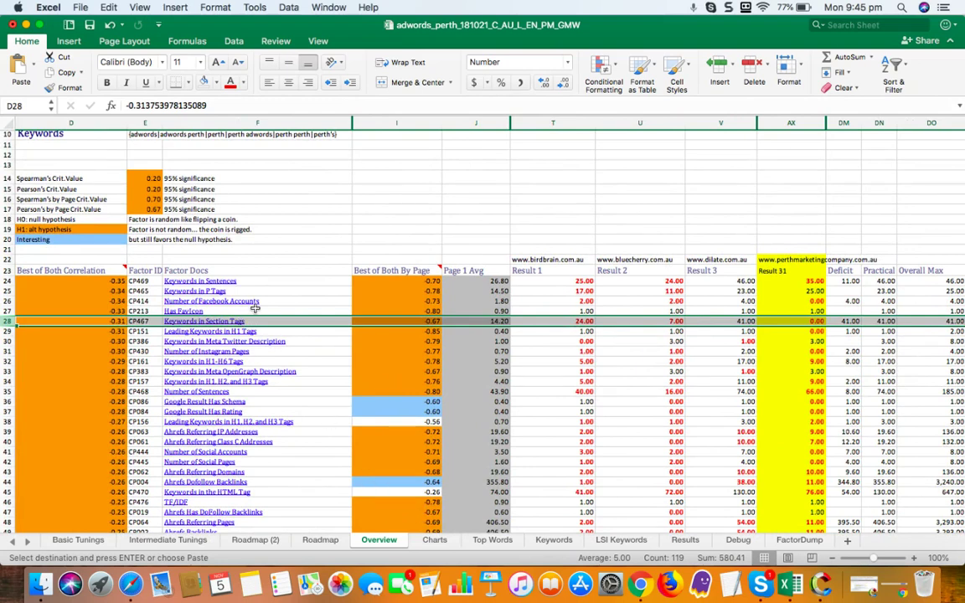
# - Open the Keywords in Section Tags factor documentation and its linked w3schools page, and examine the HTML section tag example
pyautogui.click(211, 322)
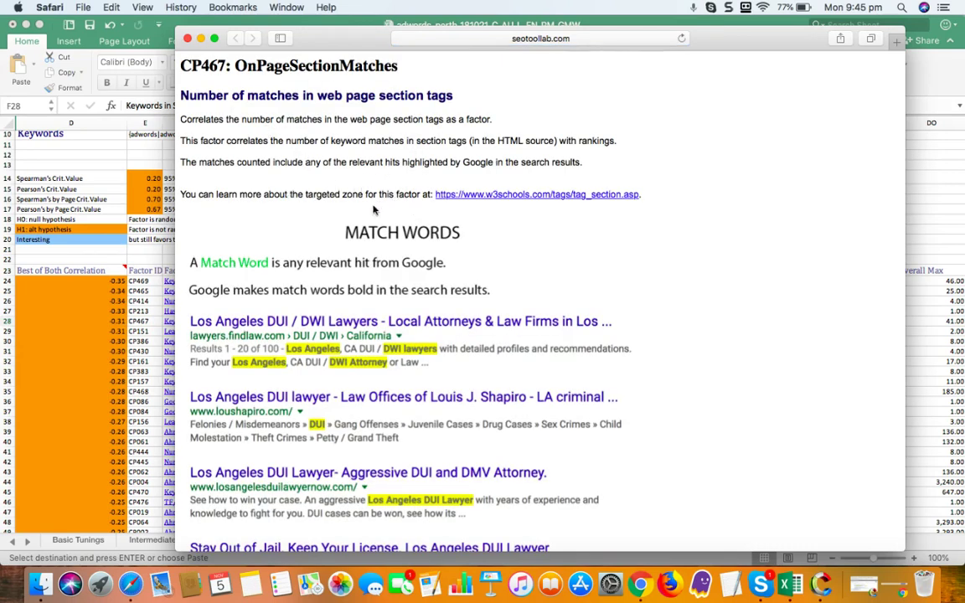
pyautogui.click(573, 197)
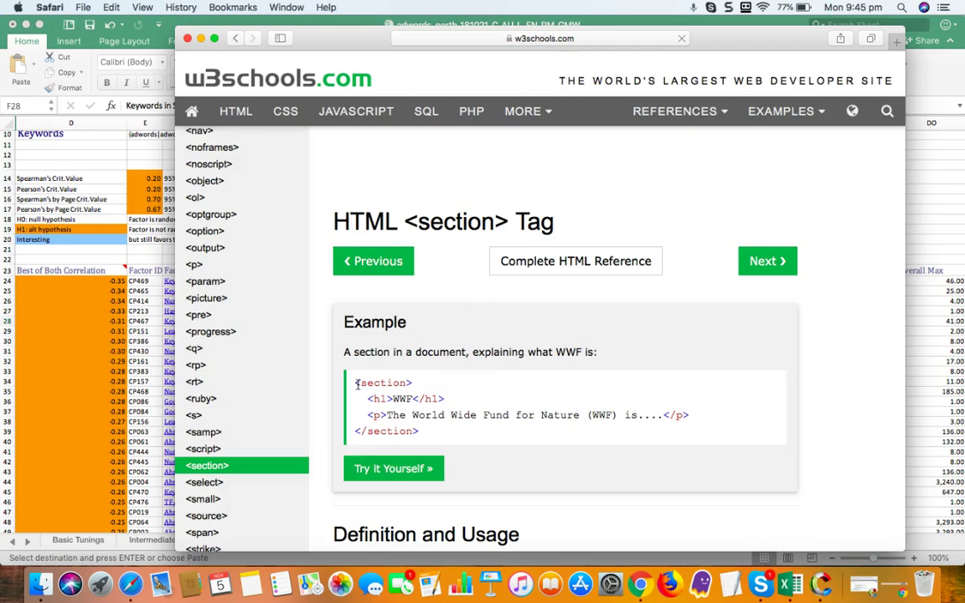
pyautogui.moveTo(407, 383); pyautogui.dragTo(384, 383)
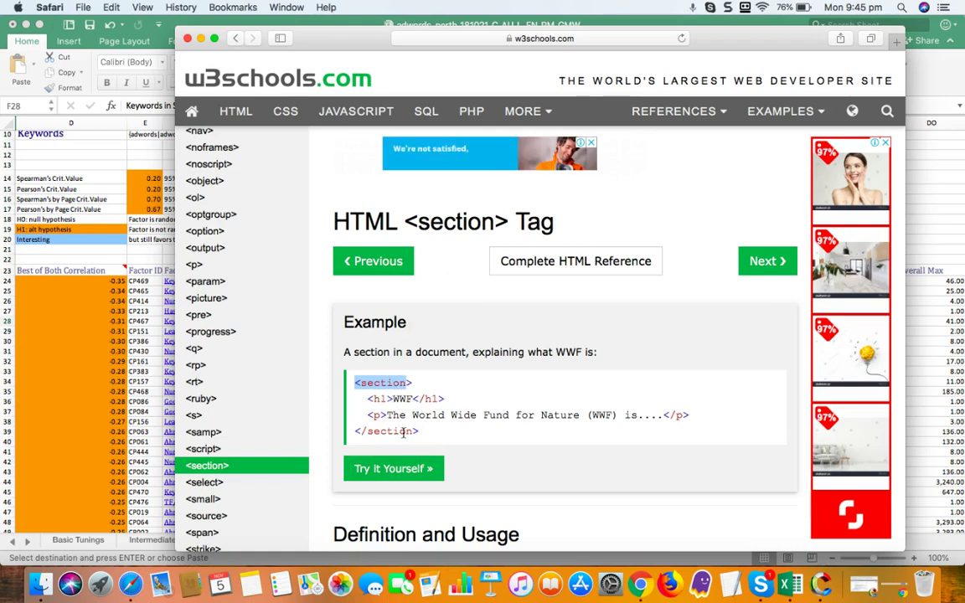
# - Return to Excel, recheck the Keywords in Section Tags row on Overview, and bring up the matching row in Roadmap (2)
pyautogui.click(129, 297)
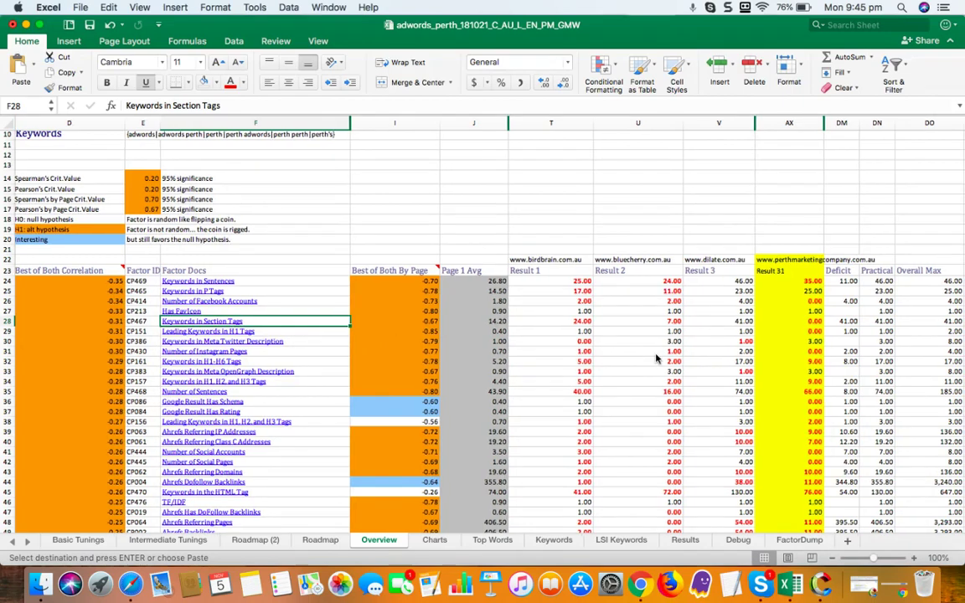
pyautogui.hscroll(5, 647, 357)
pyautogui.scroll(-1, 647, 357)
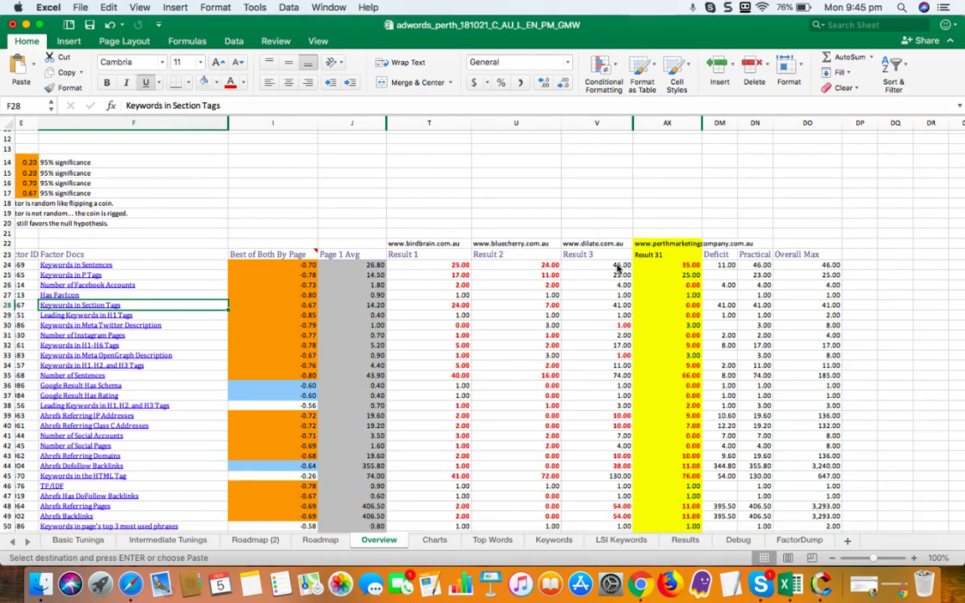
pyautogui.hscroll(-5, 667, 327)
pyautogui.scroll(-2, 667, 327)
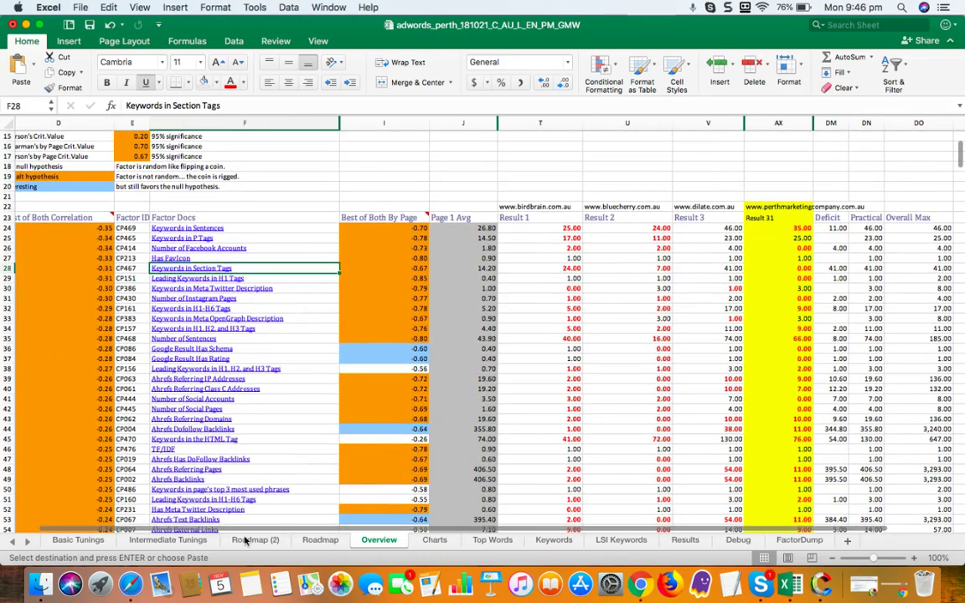
pyautogui.click(246, 541)
pyautogui.scroll(-2, 384, 276)
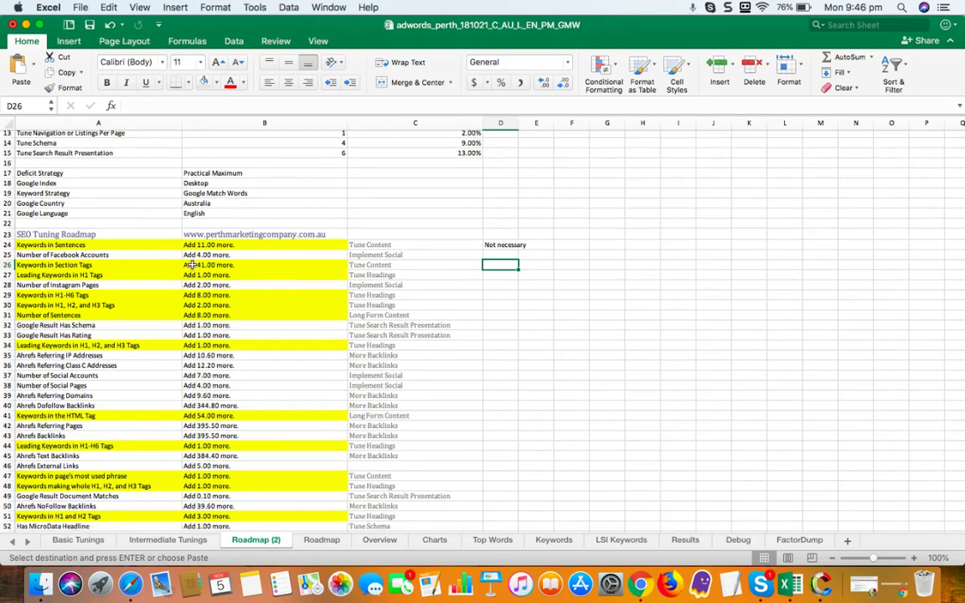
# - Enter the note "A" in cell D27 of Roadmap (2), beside the Leading Keywords in H1 Tags row
pyautogui.scroll(1, 189, 265)
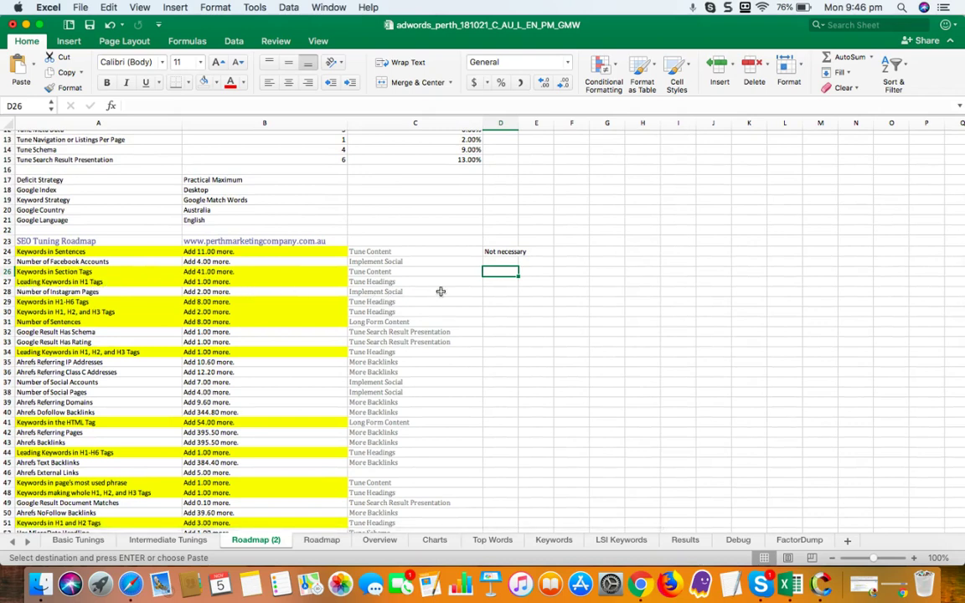
pyautogui.click(495, 283)
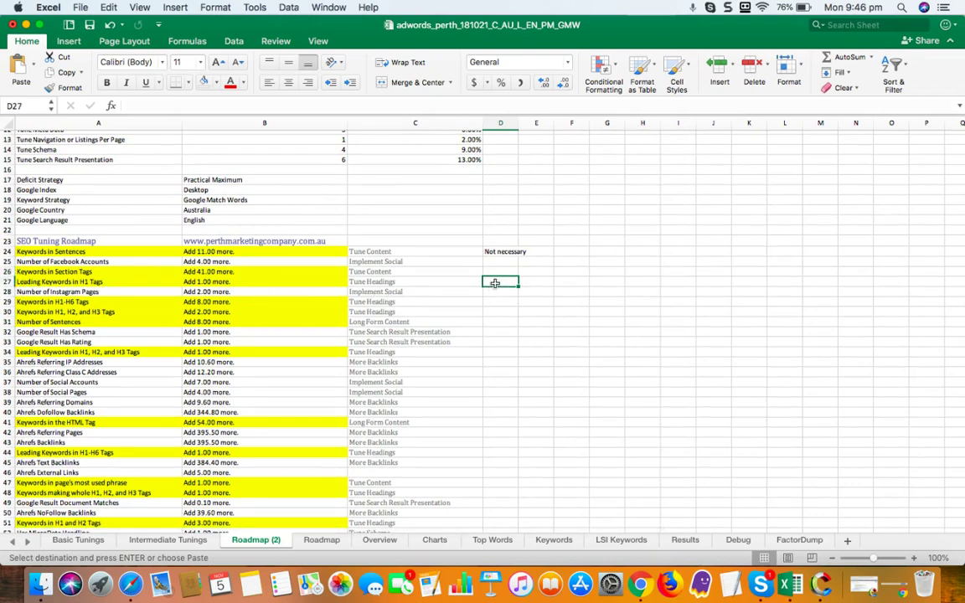
pyautogui.write('A')
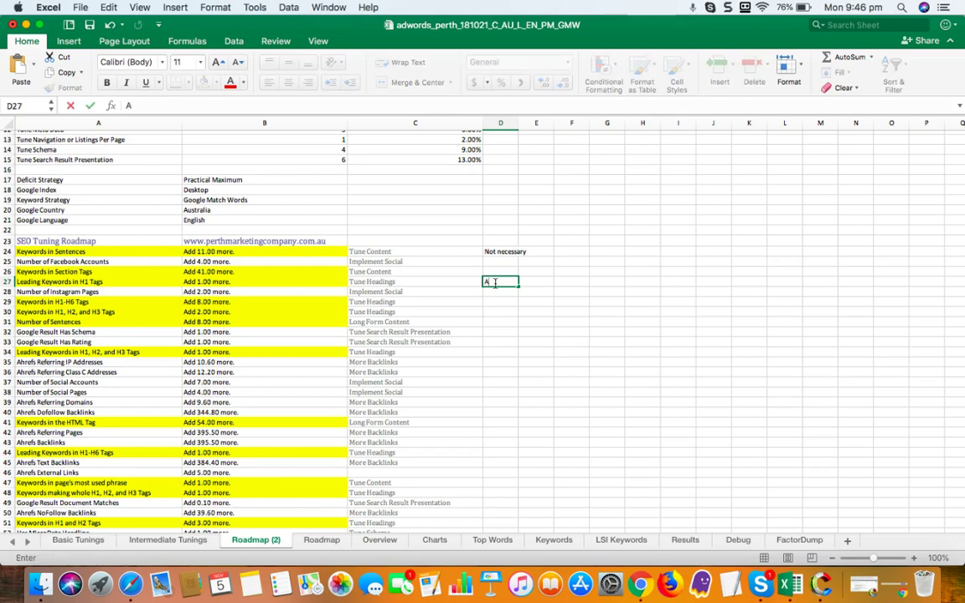
pyautogui.press('Escape')
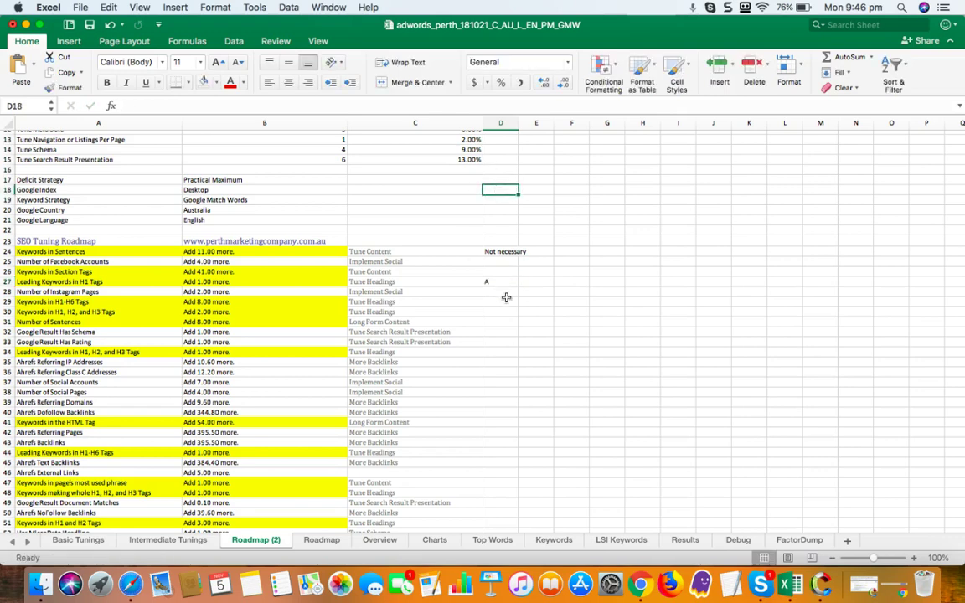
# - Check the match words and tracked URL in Roadmap (2), and select the Keywords in H1-H6 Tags row label
pyautogui.scroll(4, 507, 285)
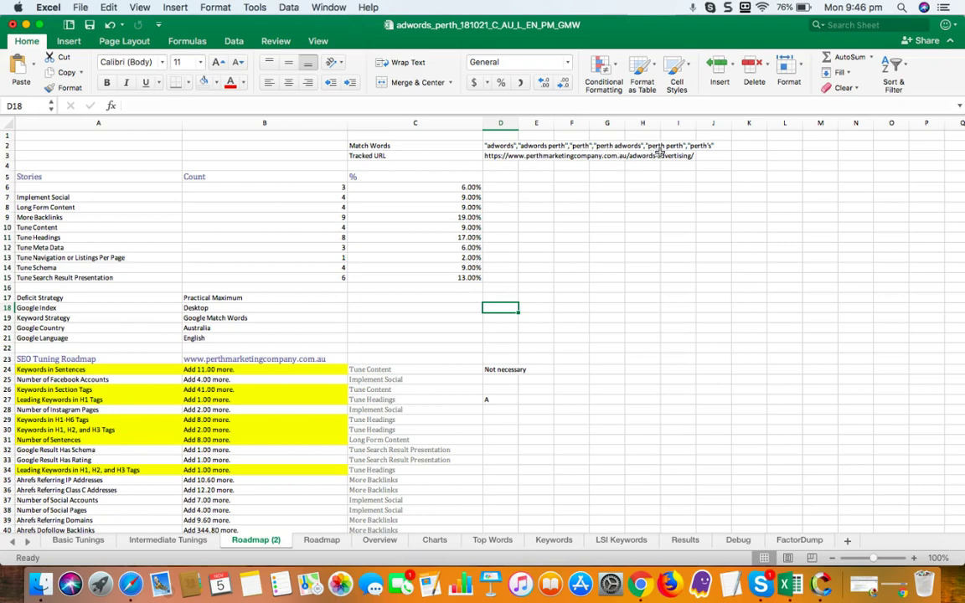
pyautogui.scroll(-5, 494, 427)
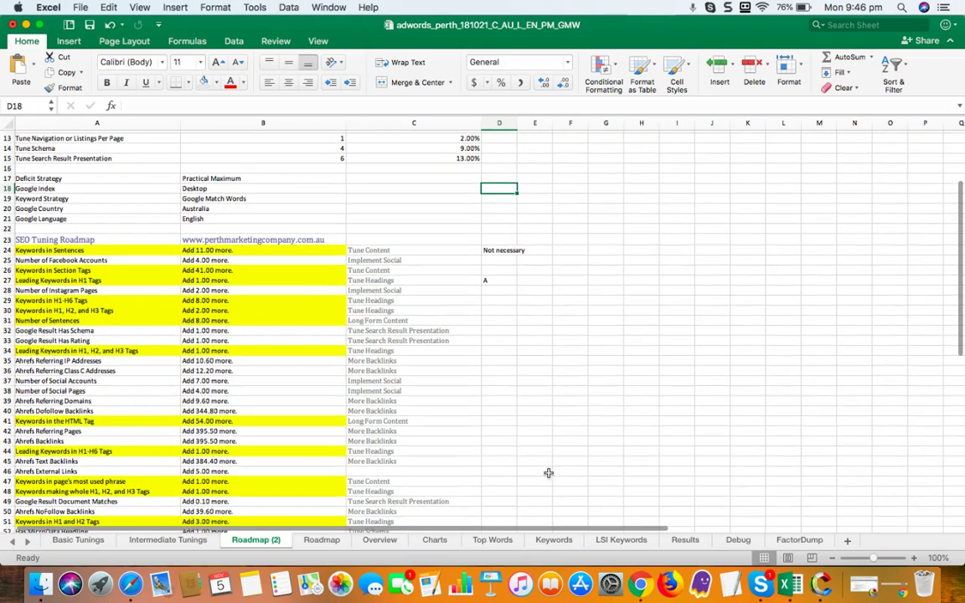
pyautogui.click(91, 281)
pyautogui.click(83, 291)
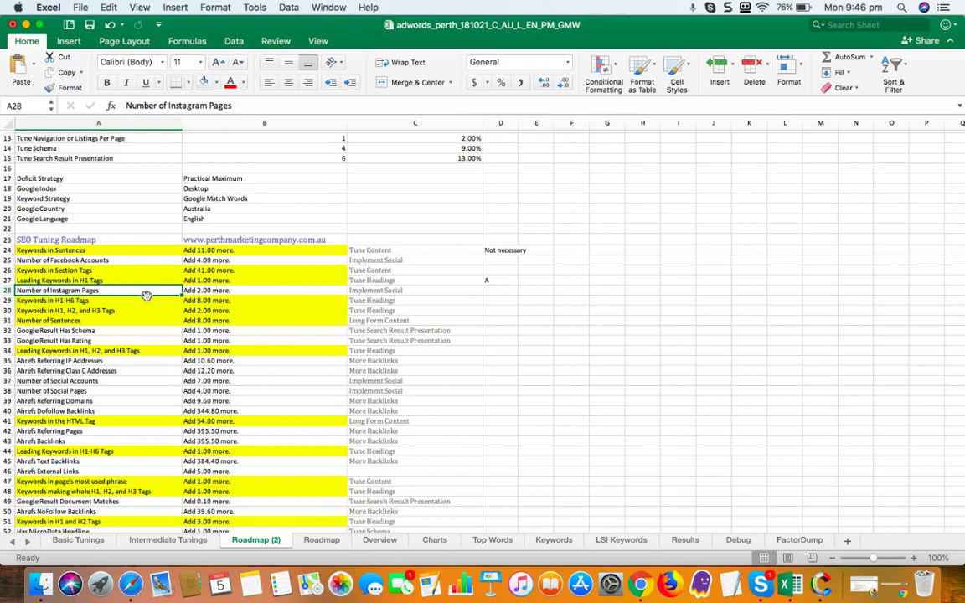
pyautogui.scroll(-3, 479, 312)
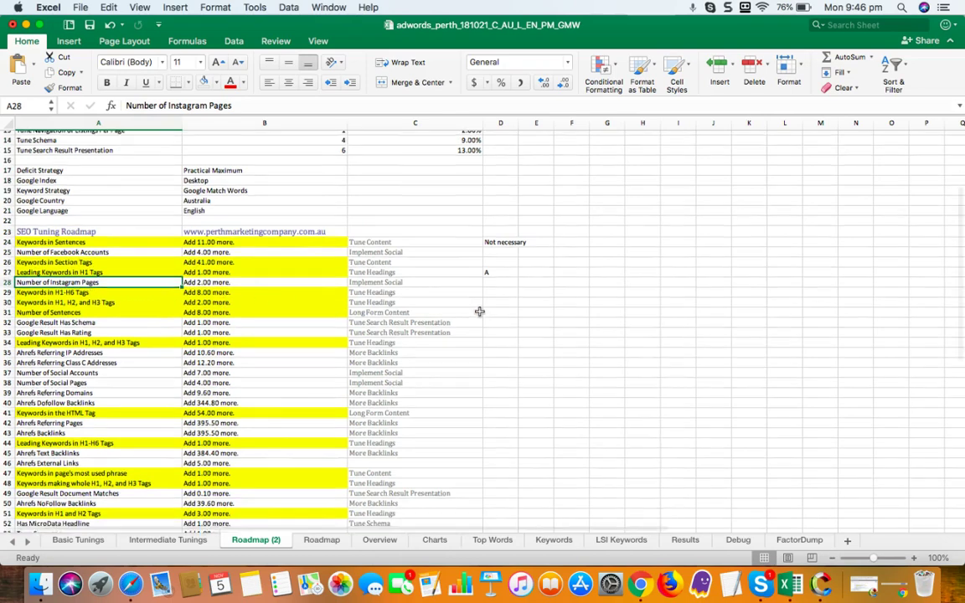
pyautogui.click(89, 262)
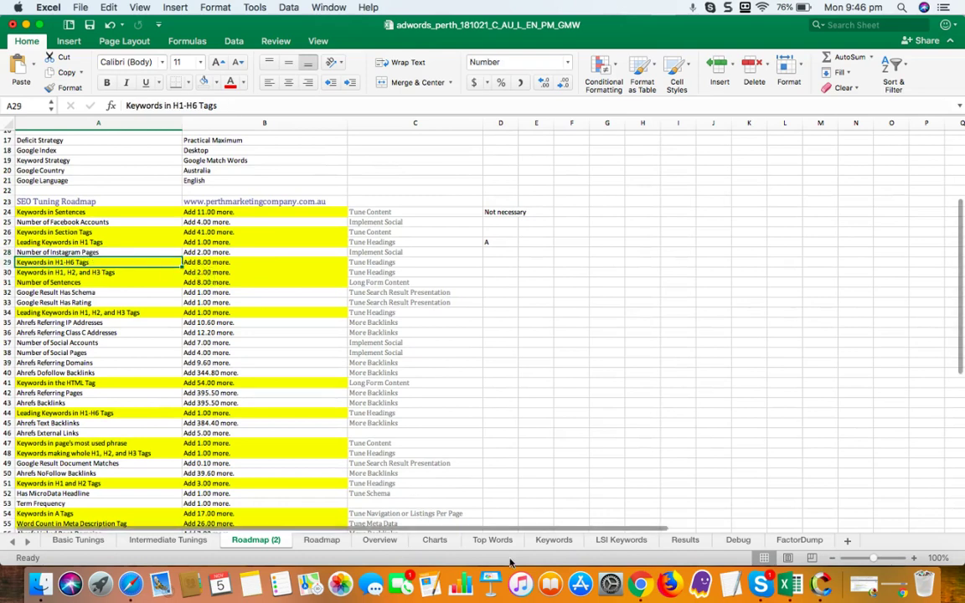
# - Copy the tracked URL from cell D3 of Roadmap (2) and open that page in a new Chrome tab
pyautogui.click(642, 588)
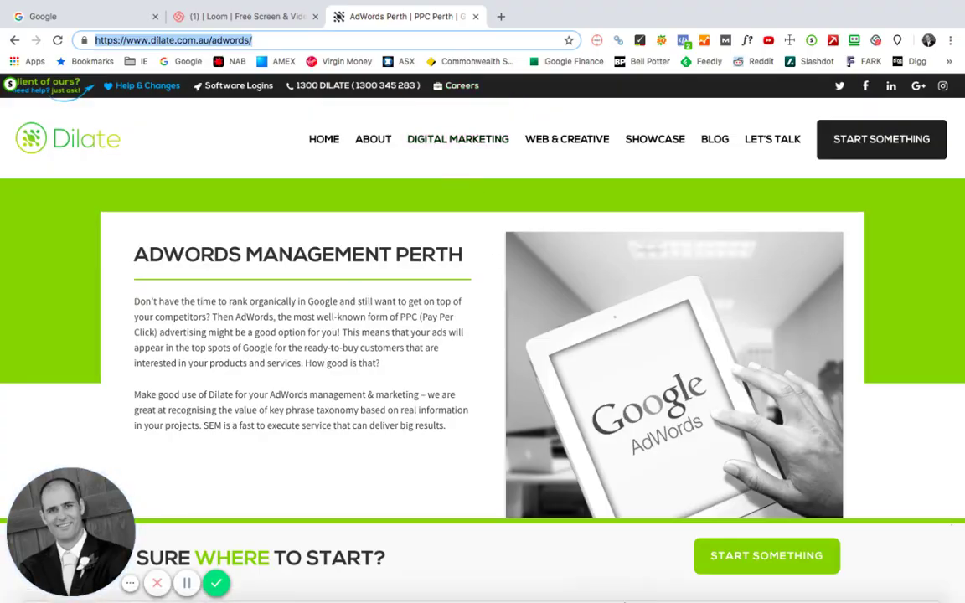
pyautogui.click(775, 584)
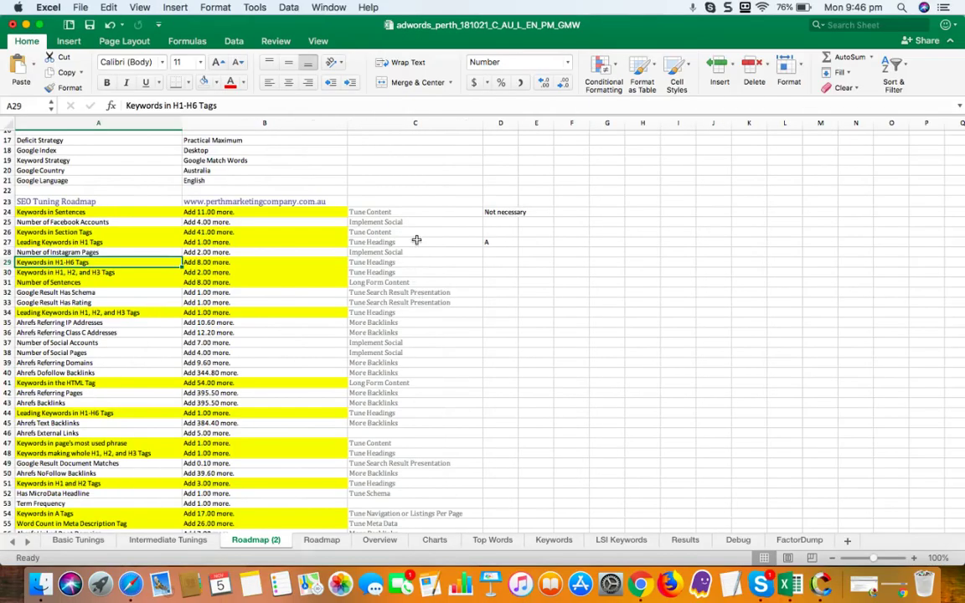
pyautogui.scroll(8, 416, 238)
pyautogui.click(496, 157)
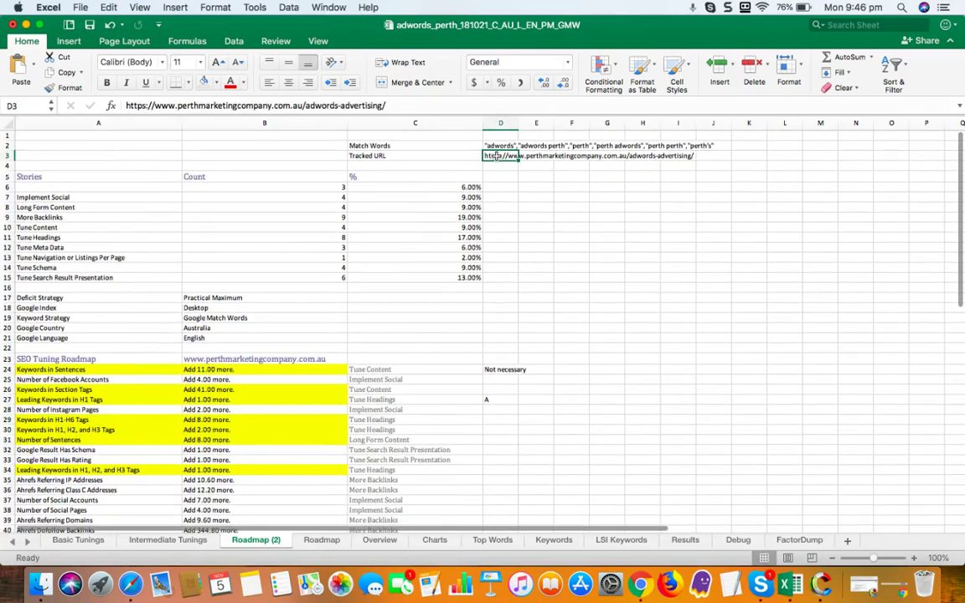
pyautogui.press('super+c')
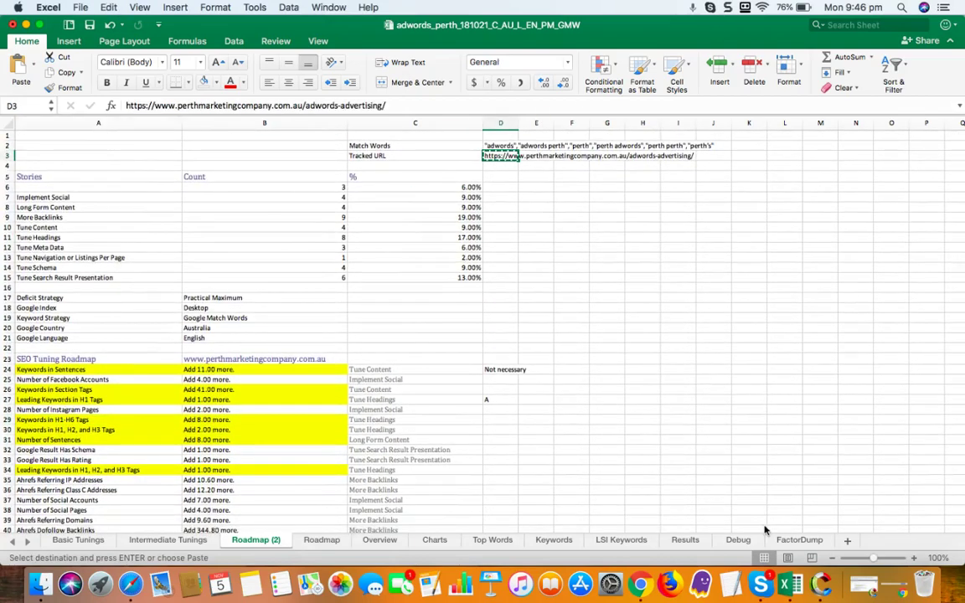
pyautogui.click(639, 584)
pyautogui.click(500, 17)
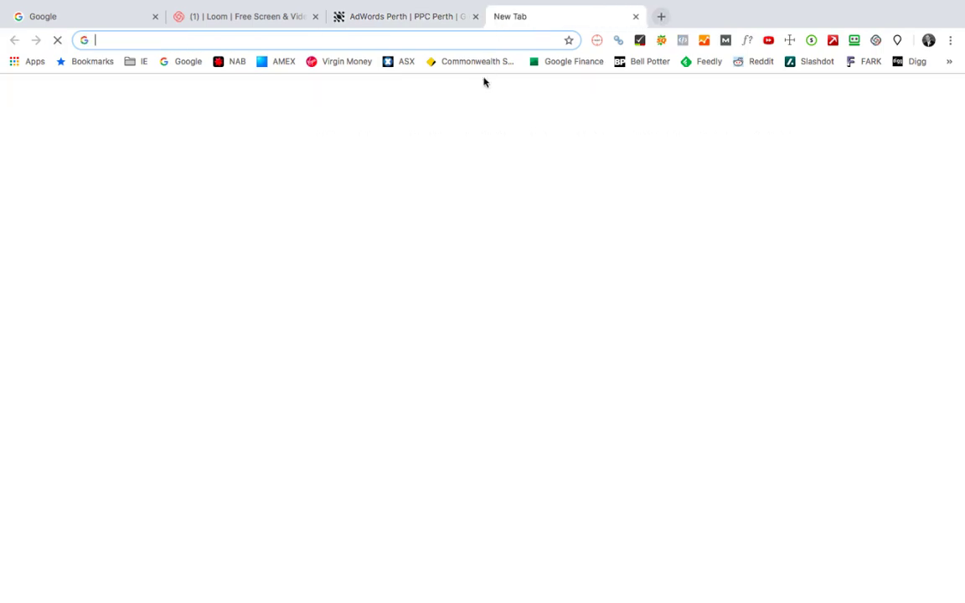
pyautogui.press('super+v')
pyautogui.press('Return')
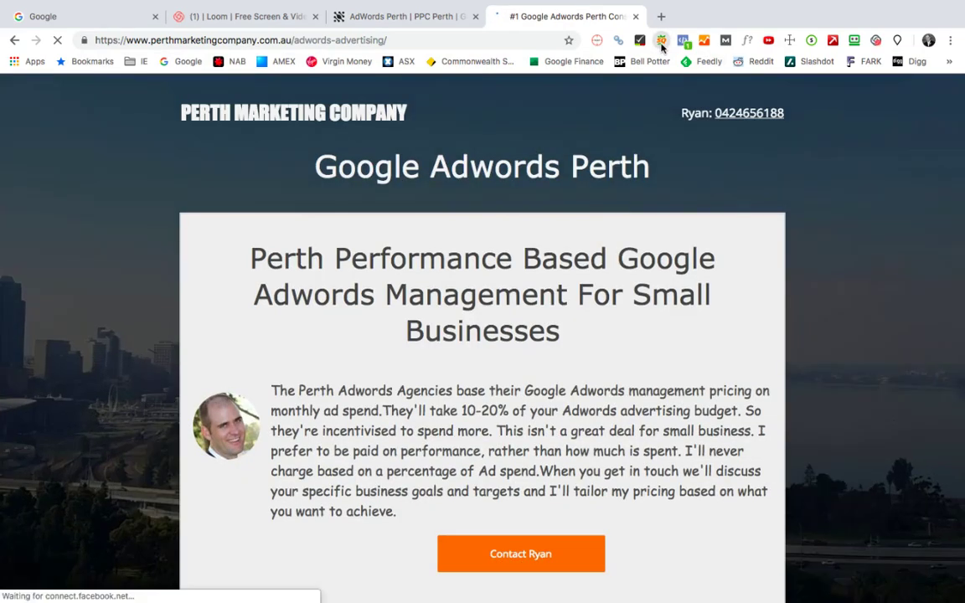
# - Open the SEOquake diagnosis for the adwords-advertising page and expand its full list of headings
pyautogui.click(661, 41)
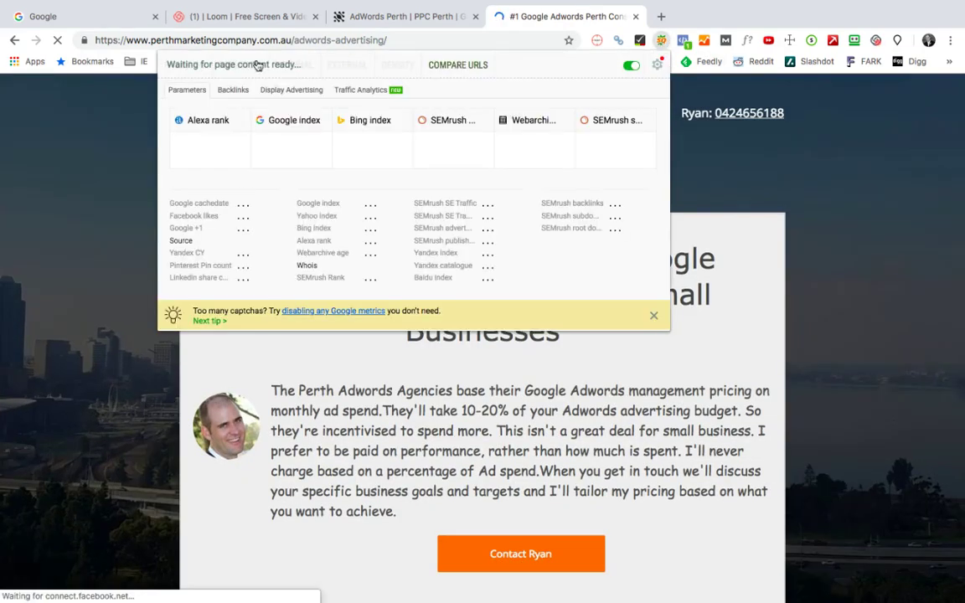
pyautogui.click(186, 65)
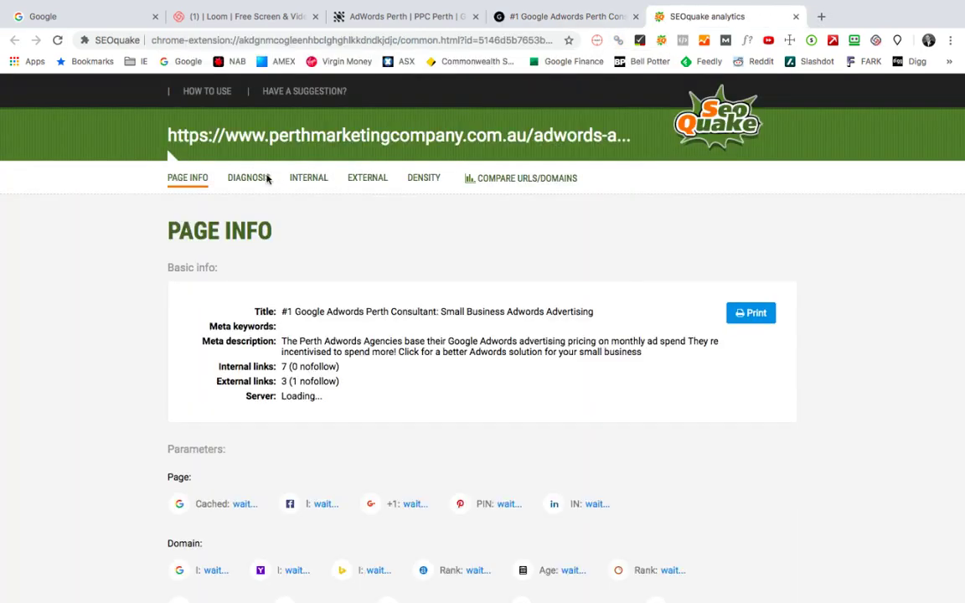
pyautogui.click(249, 178)
pyautogui.scroll(-5, 400, 341)
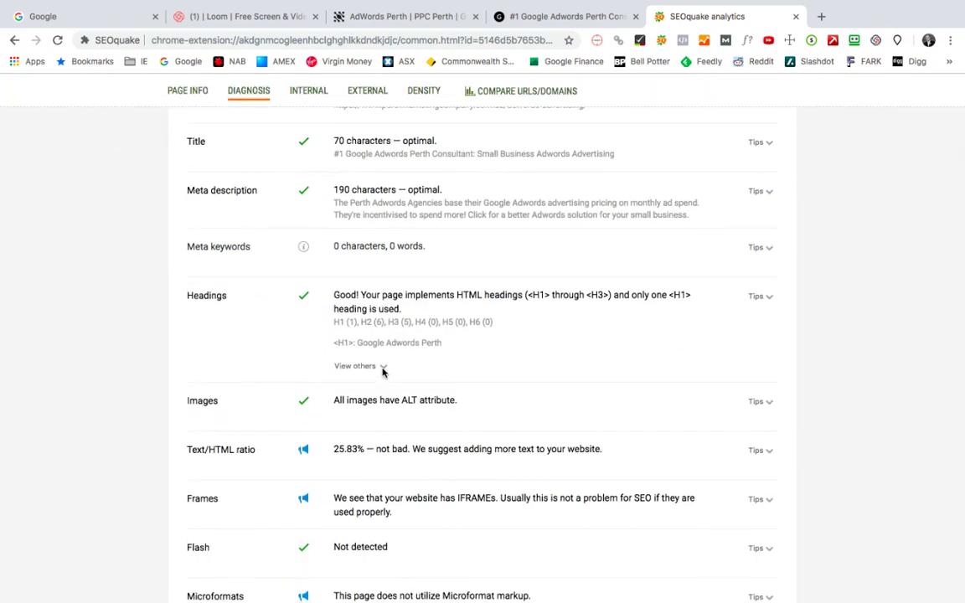
pyautogui.click(383, 367)
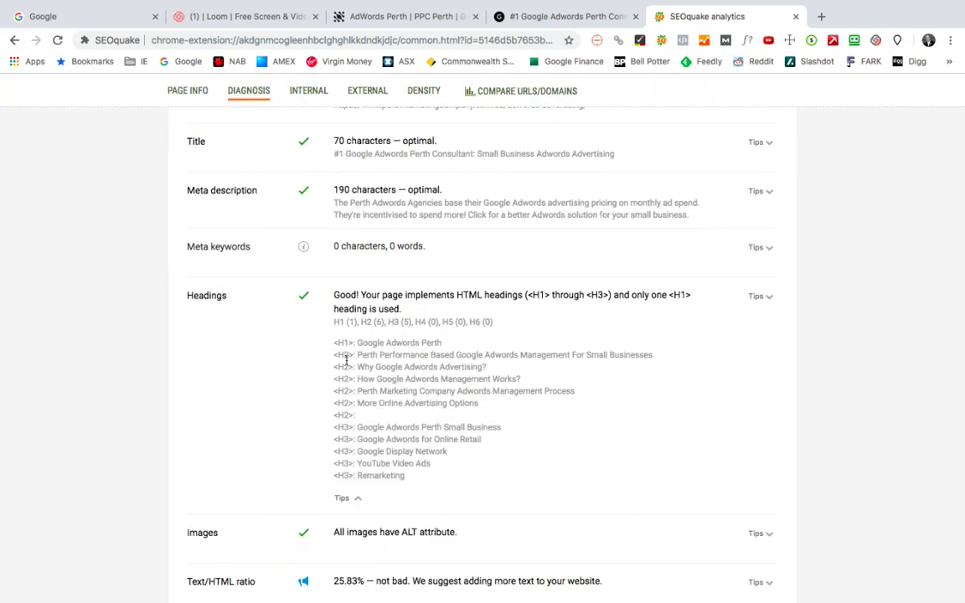
# - Copy the page's complete H1 to H3 heading list and paste it into Roadmap (2) in Excel, starting at cell H27
pyautogui.moveTo(332, 346); pyautogui.dragTo(394, 419)
pyautogui.click(367, 425)
pyautogui.moveTo(408, 477); pyautogui.dragTo(334, 345)
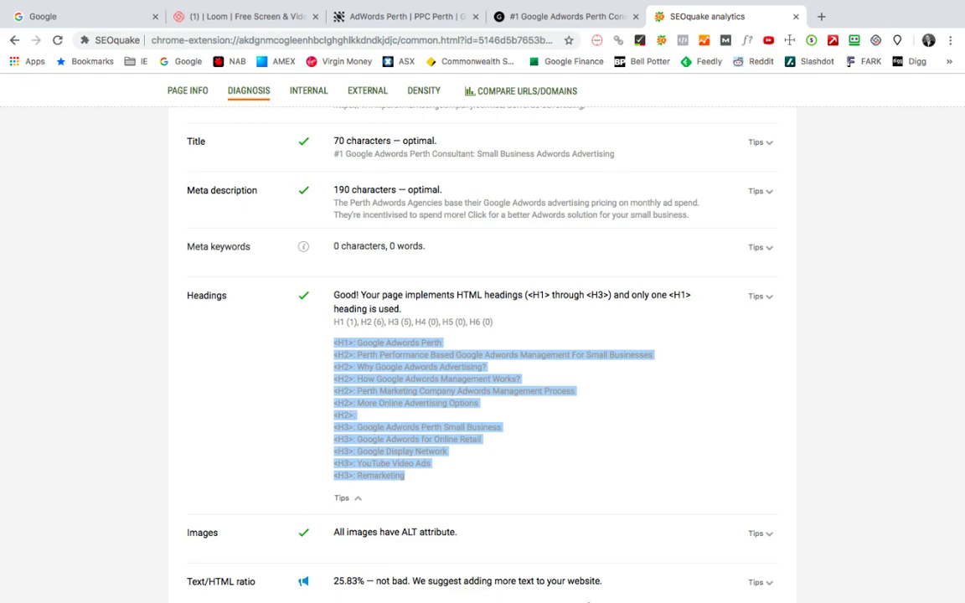
pyautogui.moveTo(610, 584)
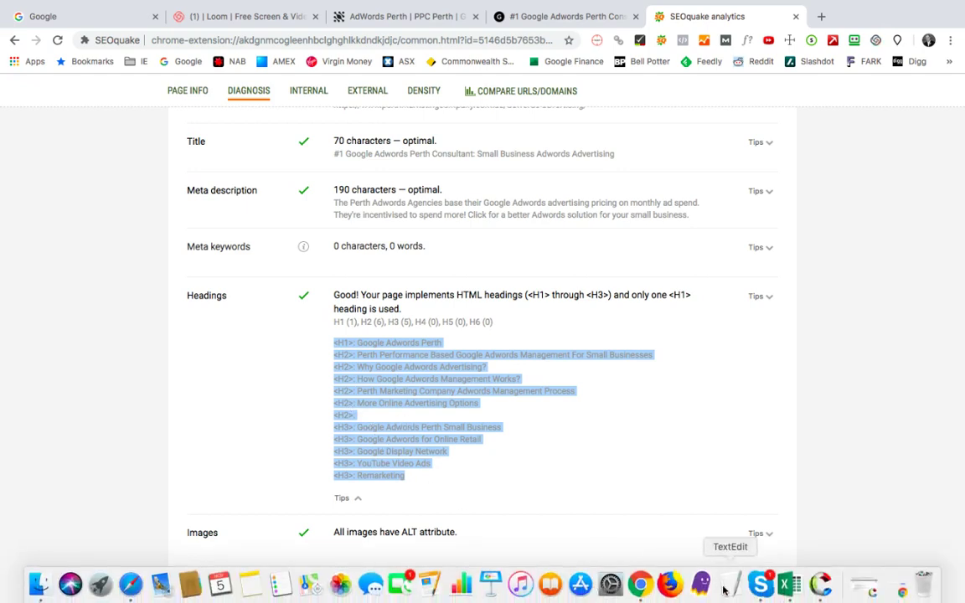
pyautogui.click(787, 585)
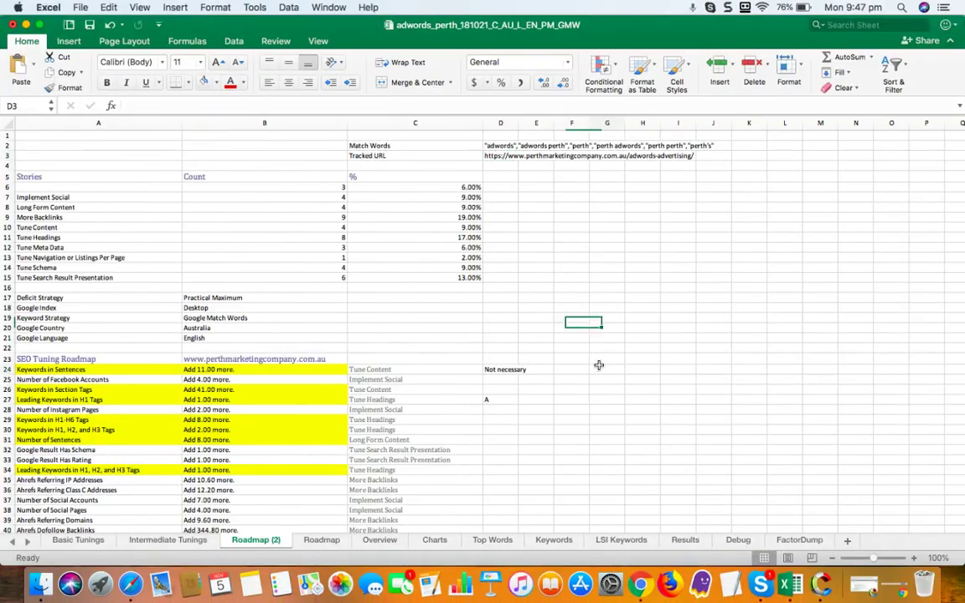
pyautogui.click(599, 365)
pyautogui.scroll(-5, 586, 330)
pyautogui.click(580, 221)
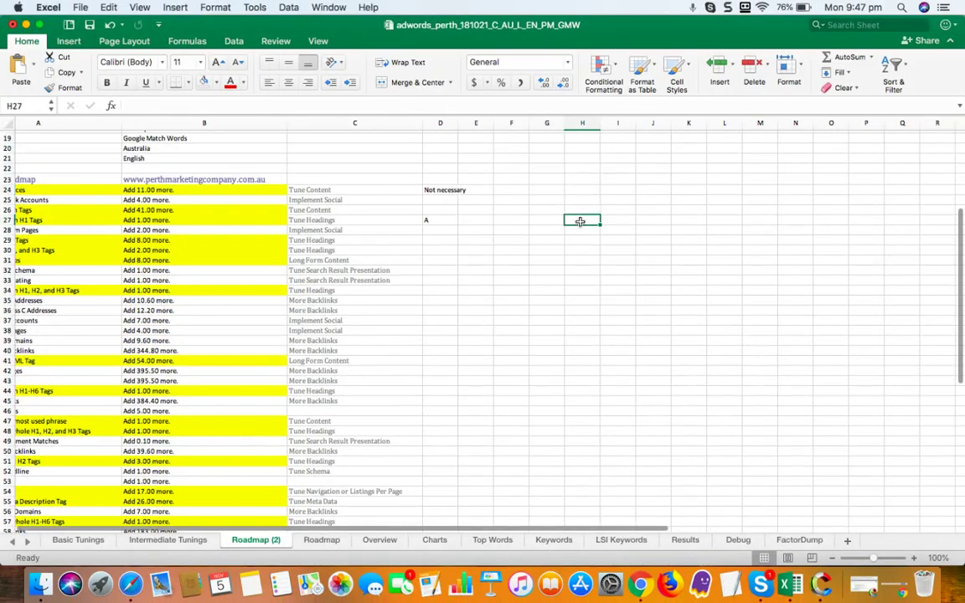
pyautogui.press('super+v')
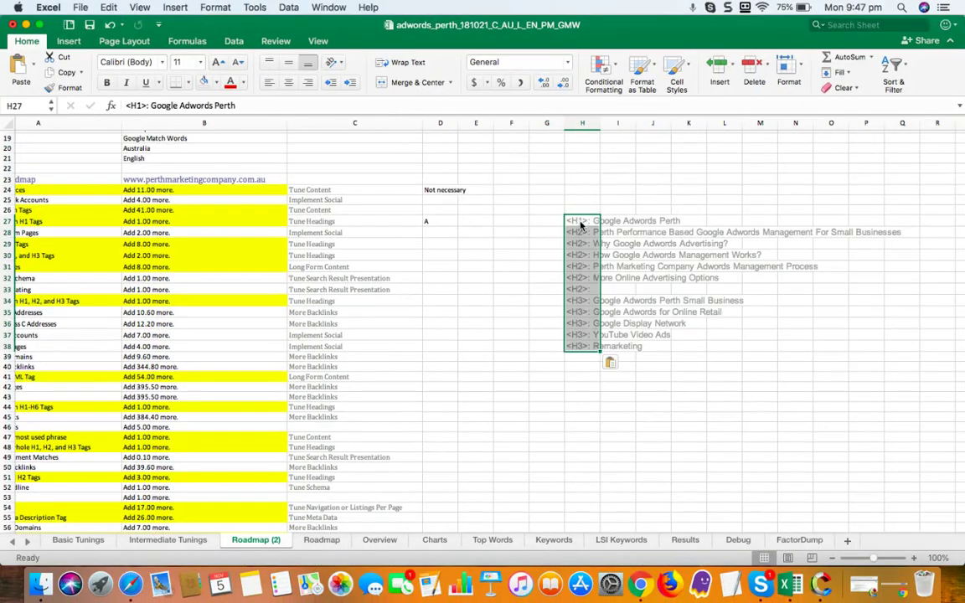
# - Compare the pasted headings with the Tune Headings rows and the match words in Roadmap (2)
pyautogui.click(524, 265)
pyautogui.scroll(1, 524, 264)
pyautogui.hscroll(-1, 524, 265)
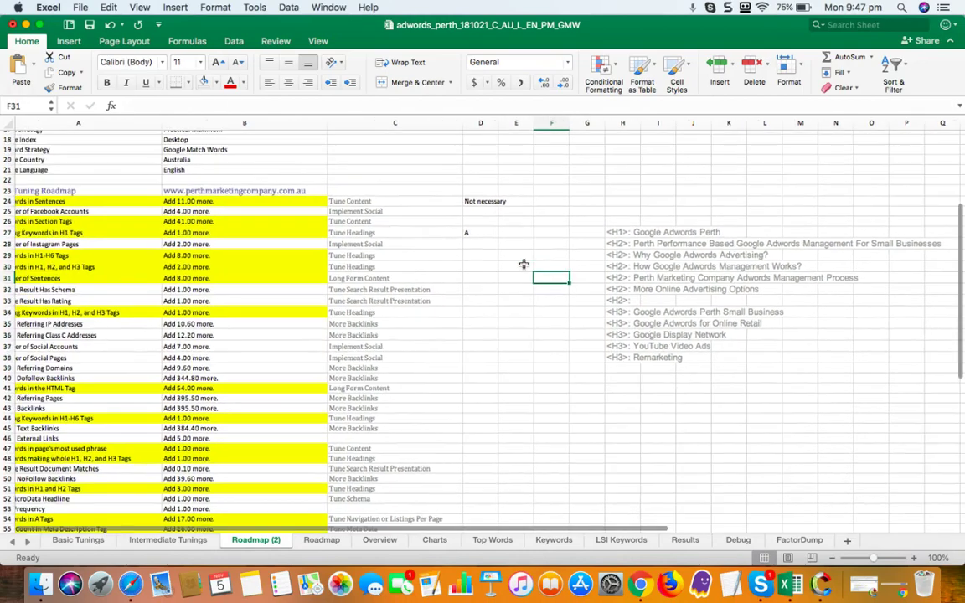
pyautogui.scroll(1, 524, 265)
pyautogui.hscroll(-1, 523, 265)
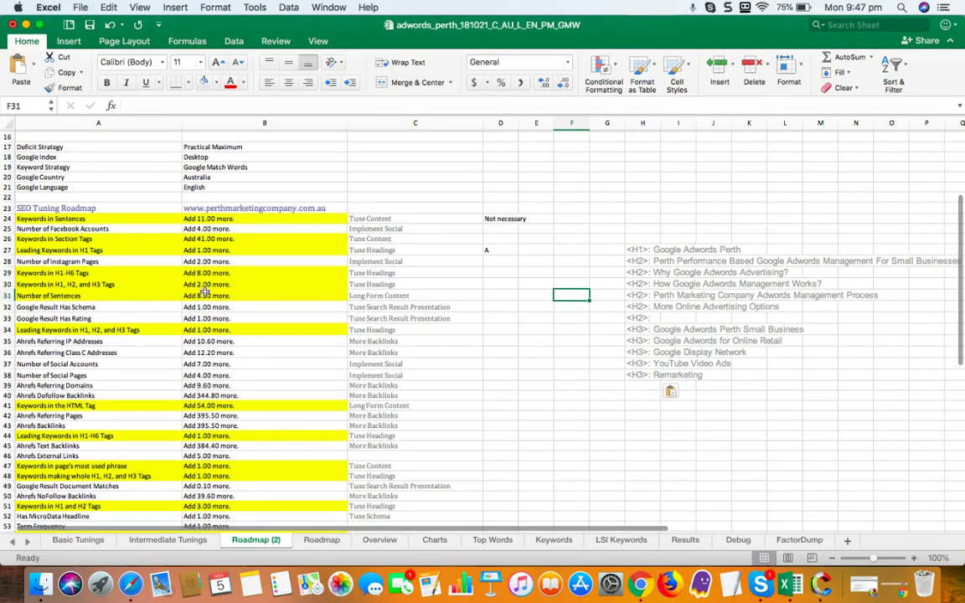
pyautogui.hscroll(5, 739, 317)
pyautogui.scroll(2, 738, 318)
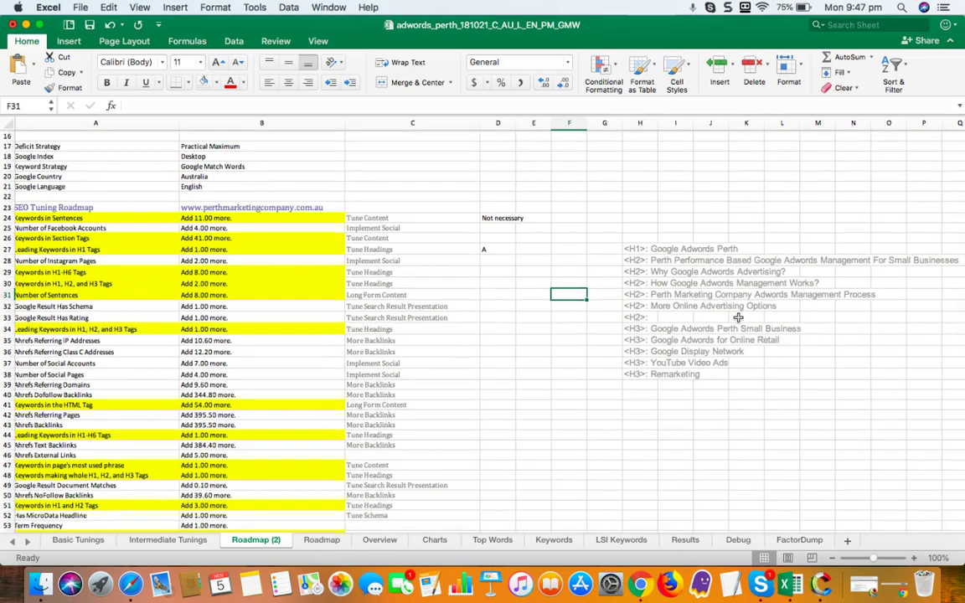
pyautogui.scroll(1, 738, 318)
pyautogui.hscroll(1, 738, 318)
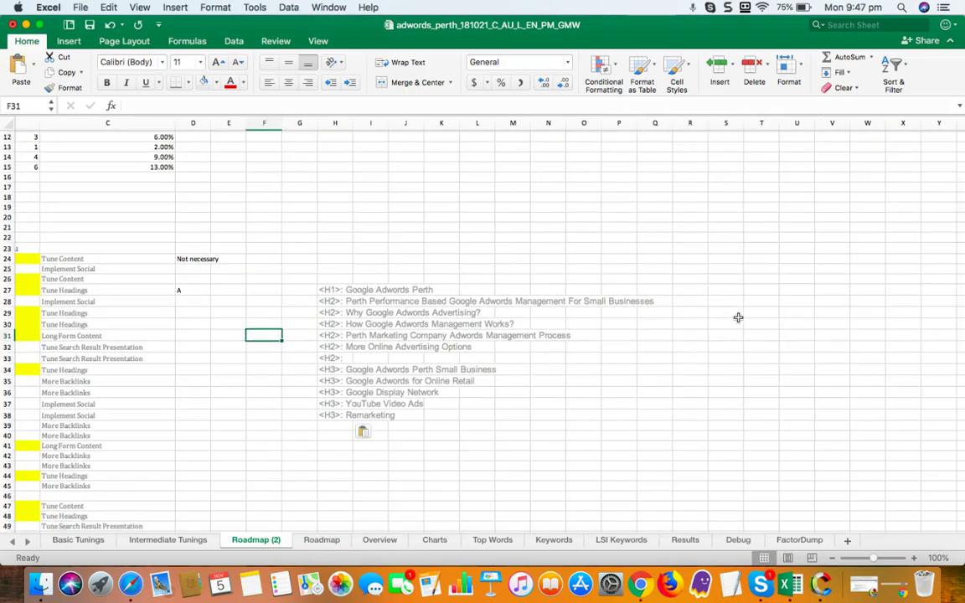
pyautogui.scroll(6, 595, 297)
pyautogui.hscroll(-2, 595, 298)
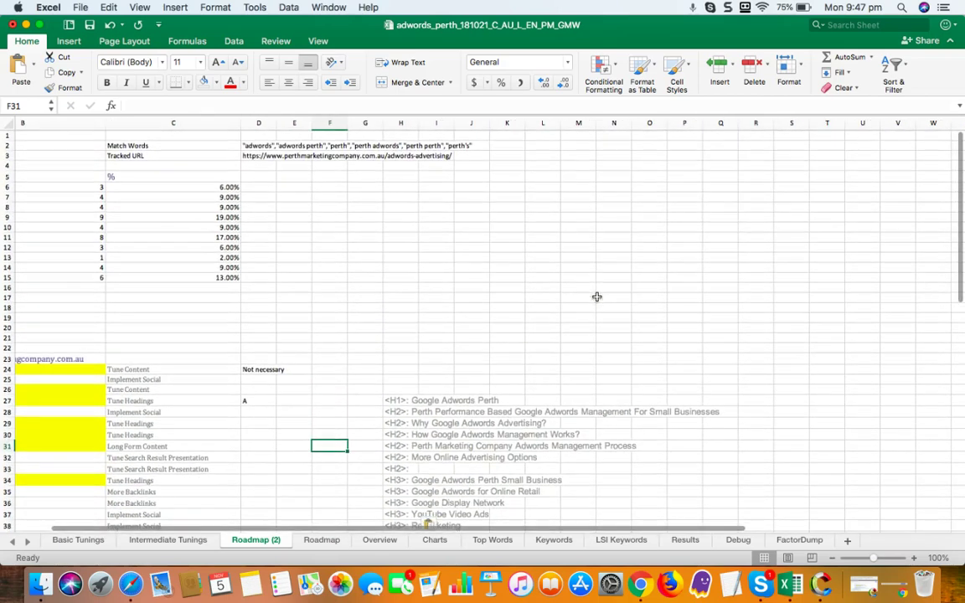
pyautogui.scroll(-3, 596, 298)
pyautogui.hscroll(1, 596, 297)
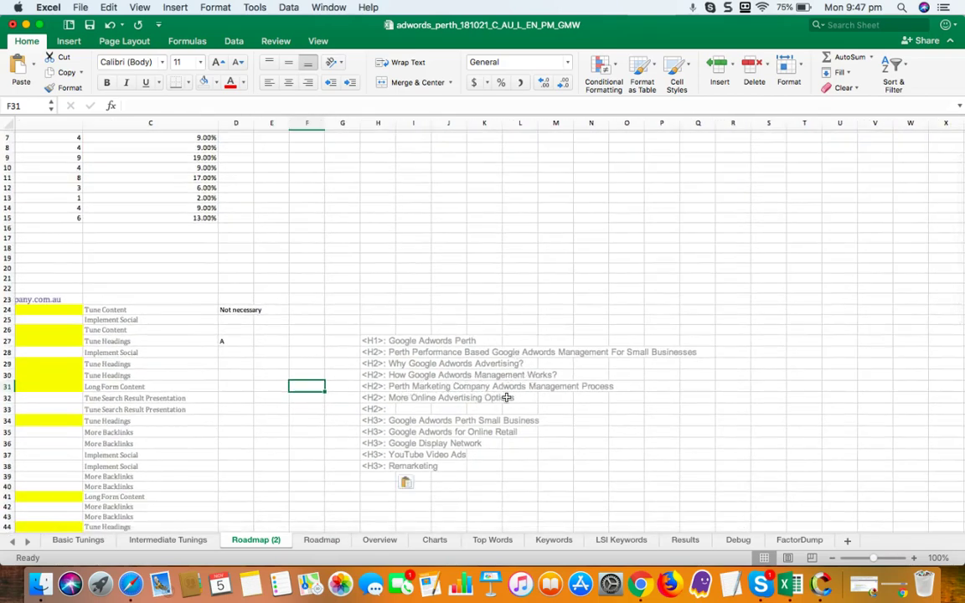
# - Insert "Adwords" after "More" in cell H32 so the heading reads "<H2>: More Adwords Online Advertising Options"
pyautogui.click(413, 399)
pyautogui.scroll(3, 405, 403)
pyautogui.hscroll(-1, 405, 402)
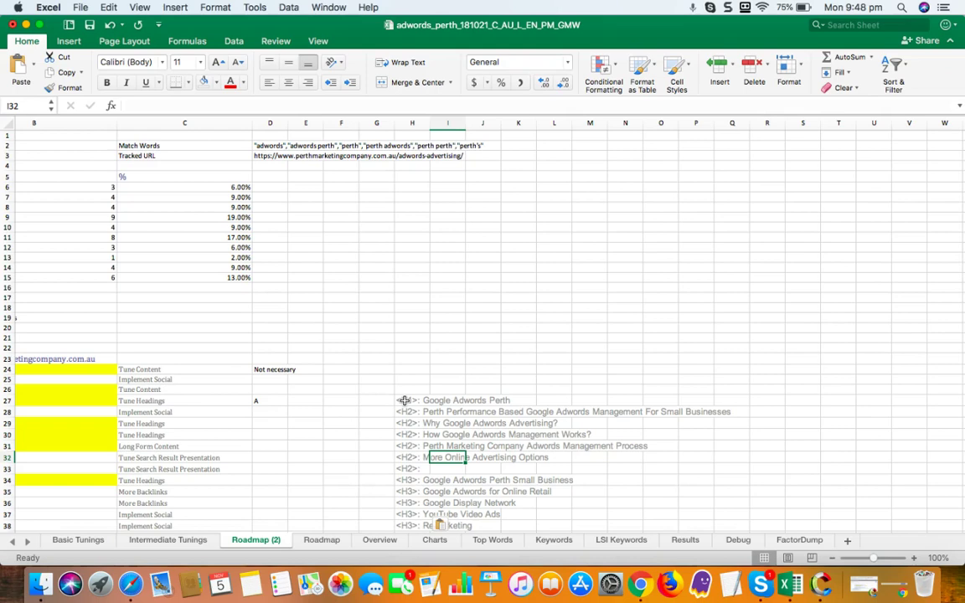
pyautogui.click(411, 458)
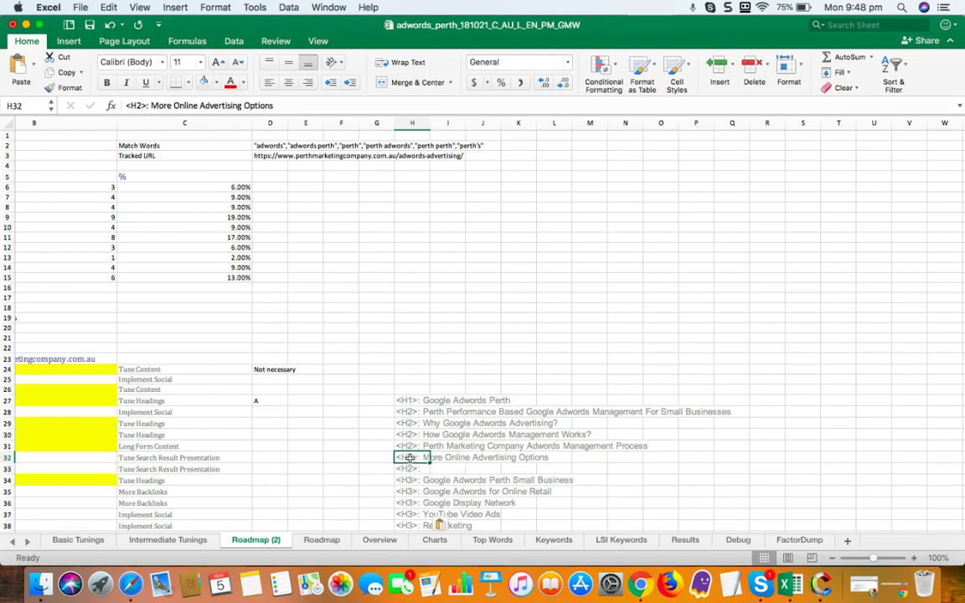
pyautogui.click(170, 106)
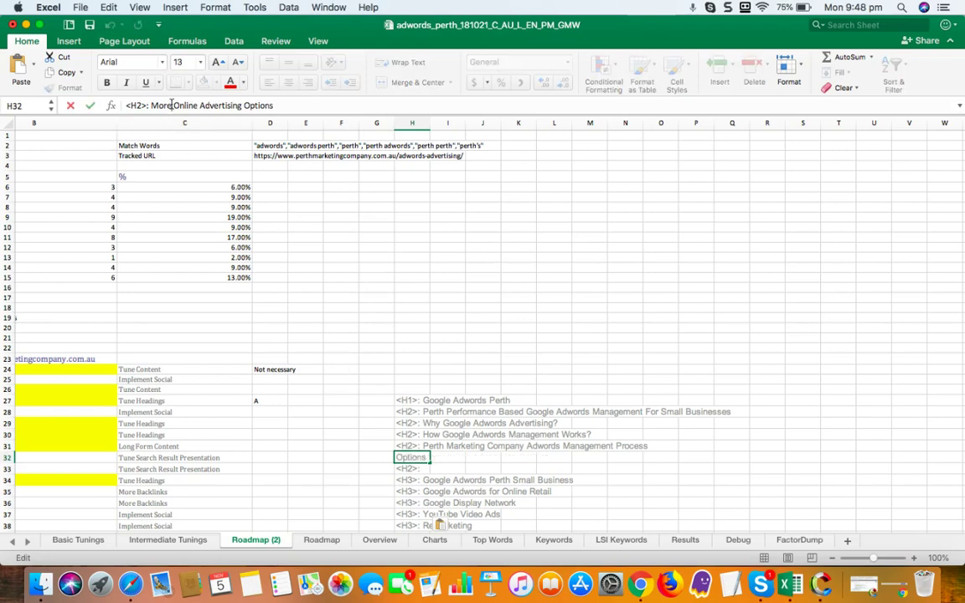
pyautogui.write('Adwords')
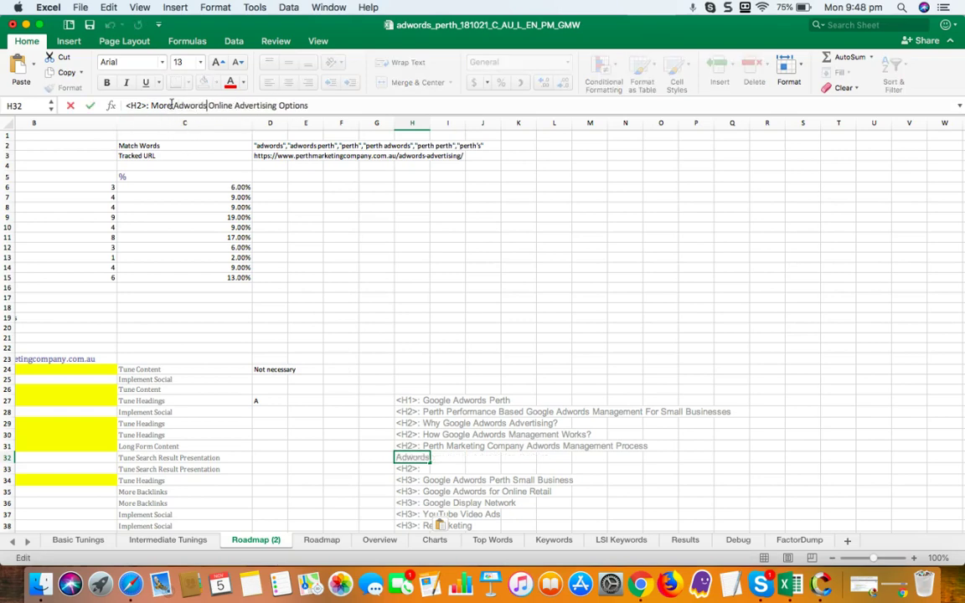
pyautogui.press('Return')
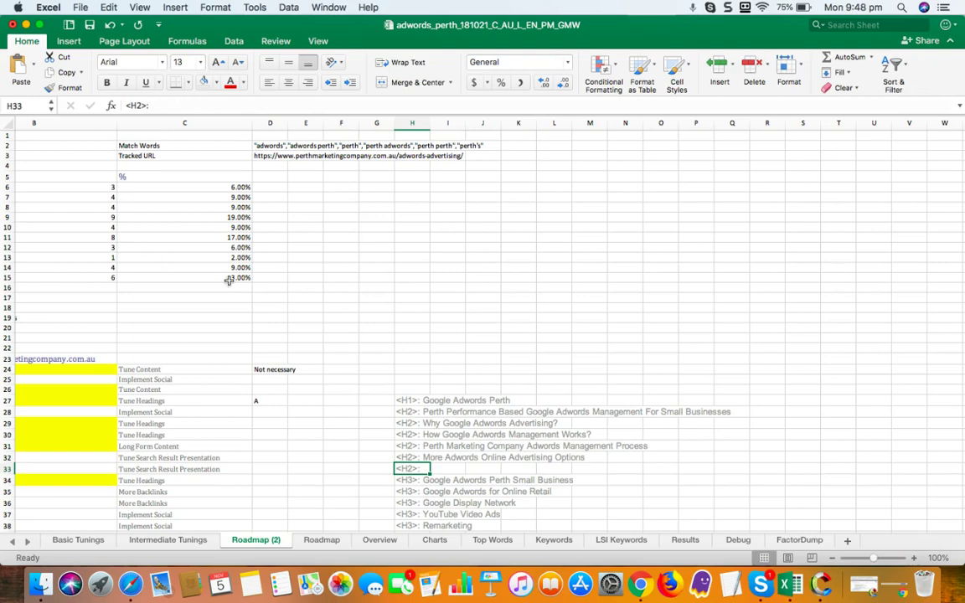
# - Insert "Adwords" after "Google" in cell H36 so the heading reads "<H3>: Google Adwords Display Network"
pyautogui.scroll(-3, 444, 428)
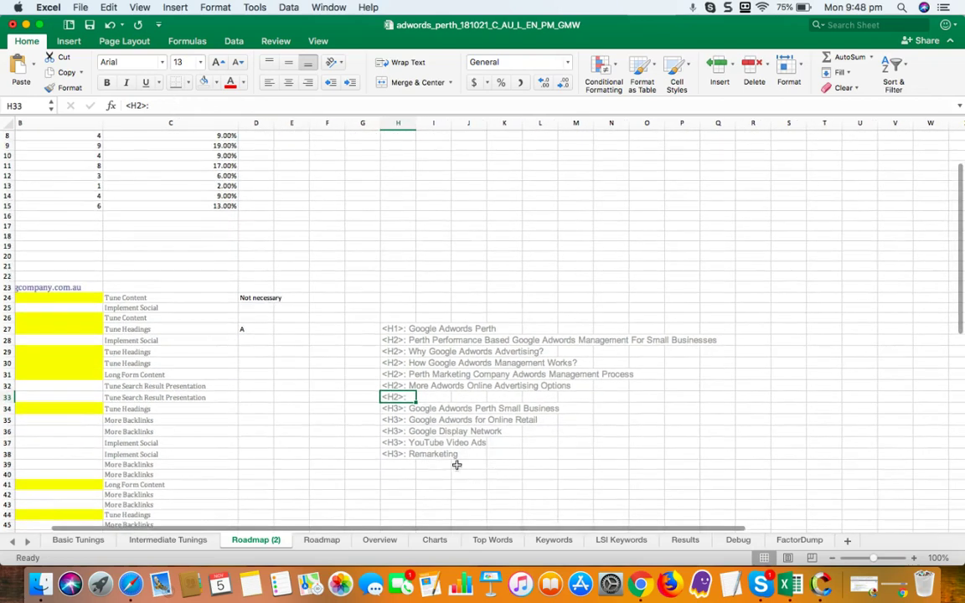
pyautogui.click(393, 431)
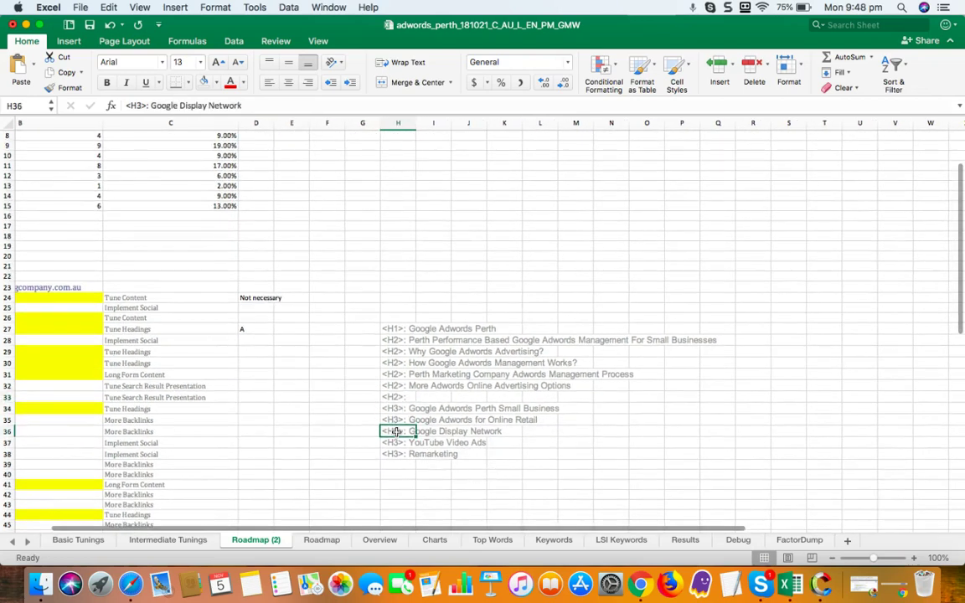
pyautogui.click(178, 106)
pyautogui.write('Adwords')
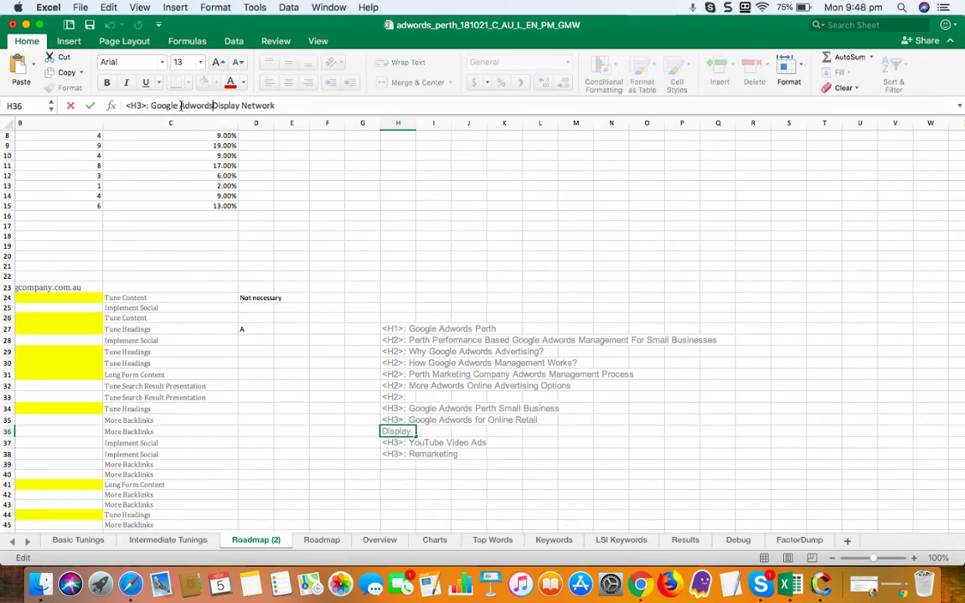
pyautogui.press('Return')
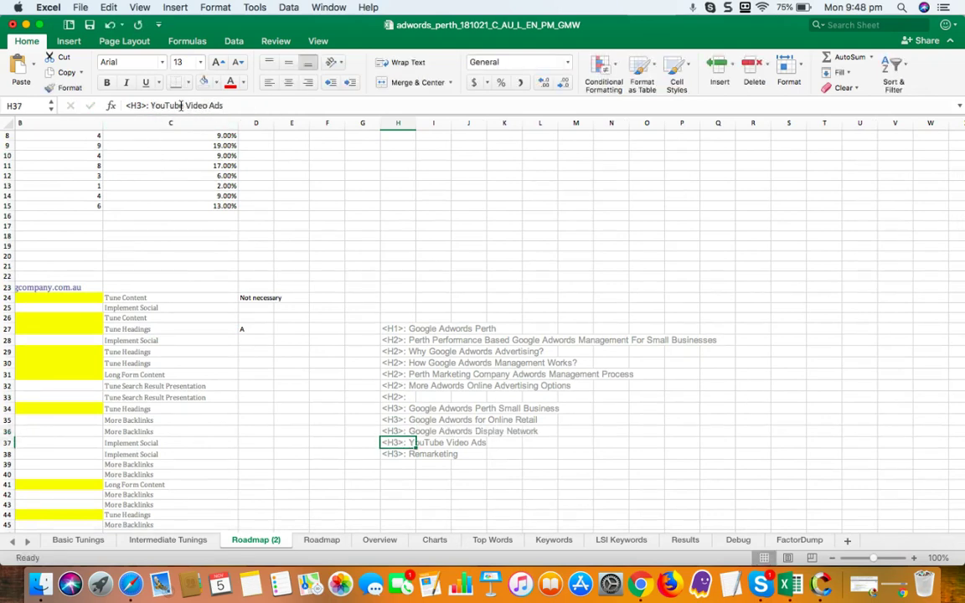
# - Append "ON Adwords" to the YouTube heading in cell H37 so it reads "<H3>: YouTube Video Ads ON Adwords"
pyautogui.scroll(5, 191, 170)
pyautogui.hscroll(-2, 191, 170)
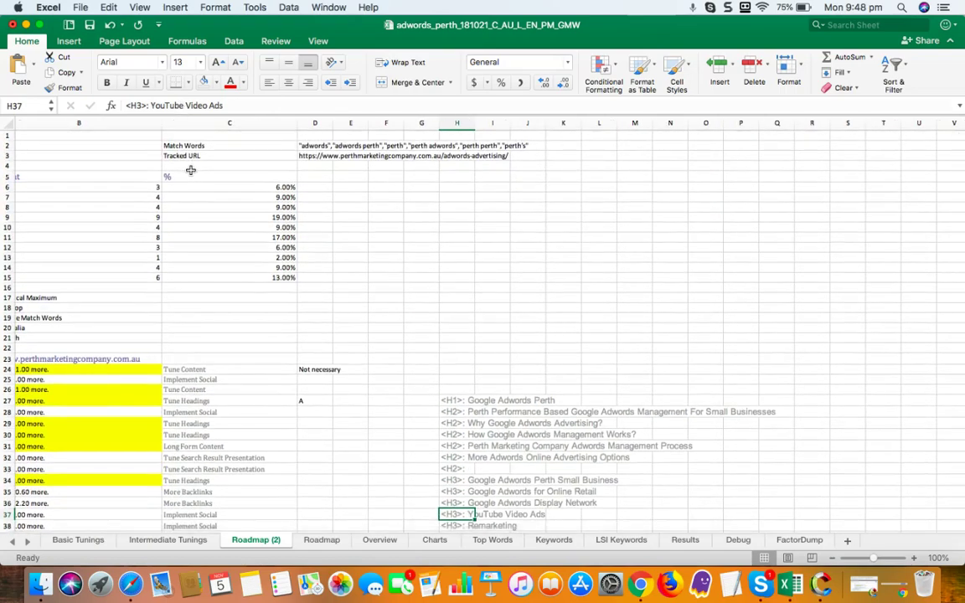
pyautogui.scroll(-6, 191, 170)
pyautogui.hscroll(2, 191, 170)
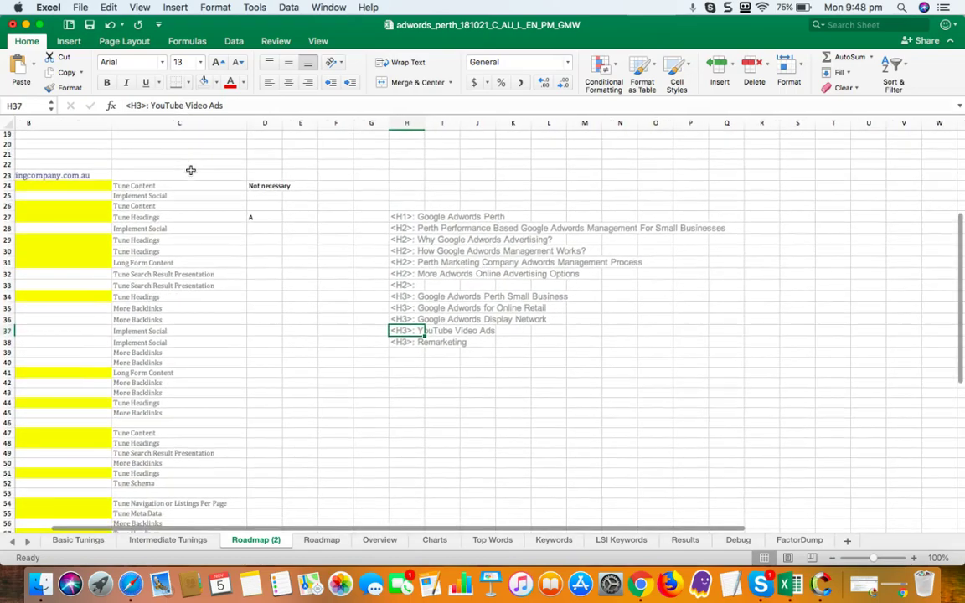
pyautogui.click(236, 105)
pyautogui.write('ON ')
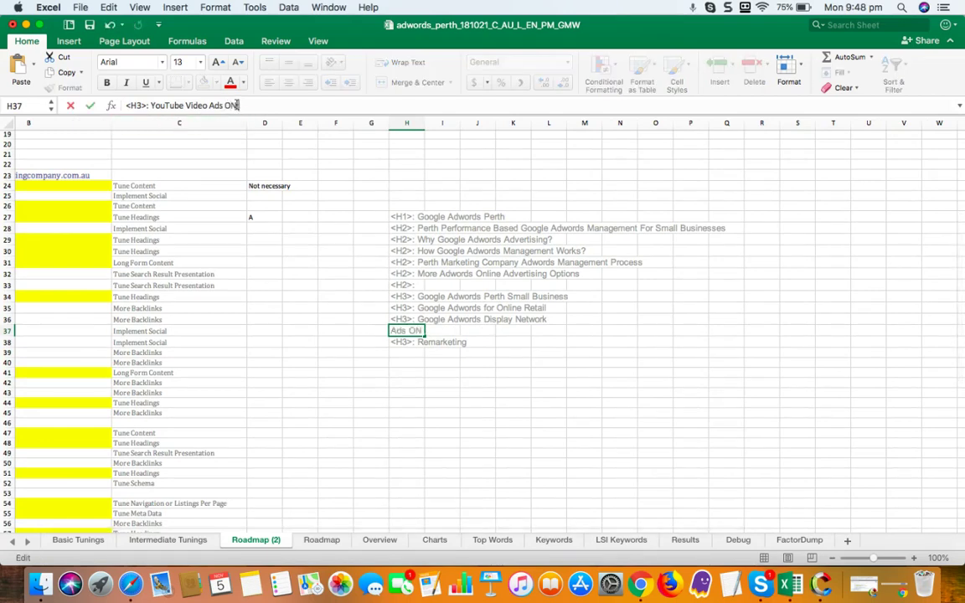
pyautogui.write('Adwords')
pyautogui.press('Return')
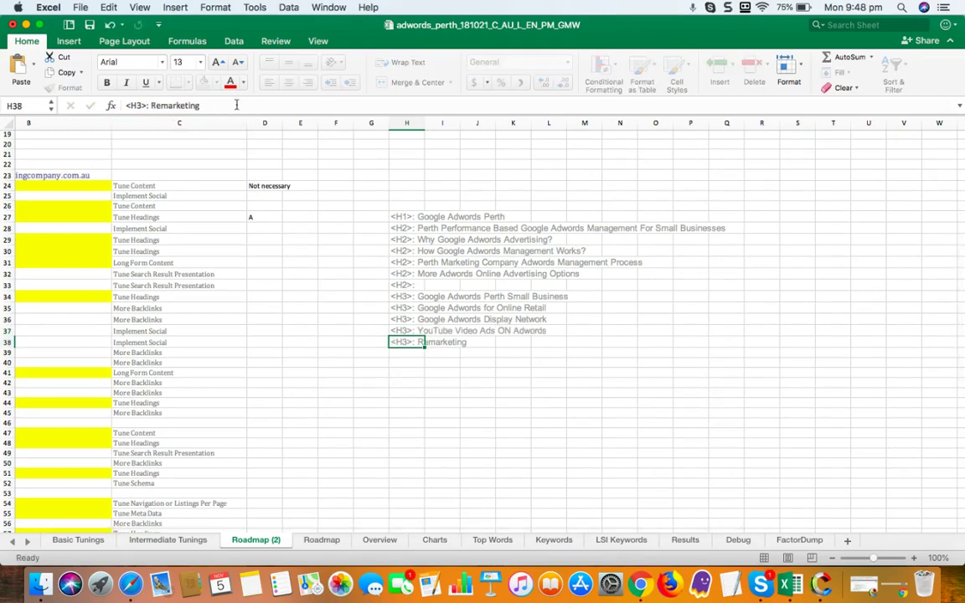
# - Check the heading keyword rows 29 and 30 and the Number of Sentences row 31 in Roadmap (2) against the revised headings
pyautogui.click(363, 411)
pyautogui.scroll(-2, 363, 411)
pyautogui.hscroll(-1, 363, 411)
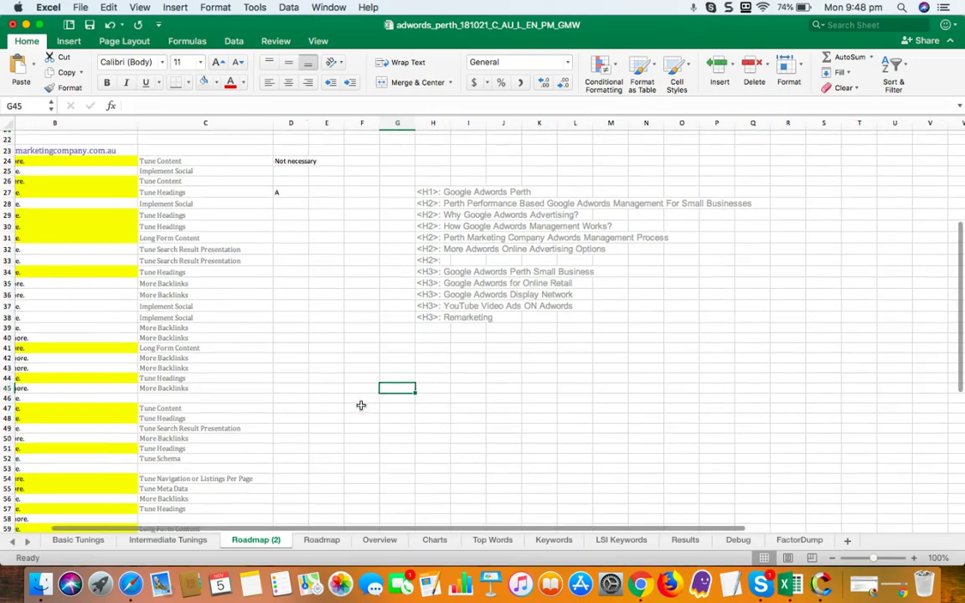
pyautogui.scroll(-10, 425, 341)
pyautogui.hscroll(-5, 425, 340)
pyautogui.scroll(5, 471, 377)
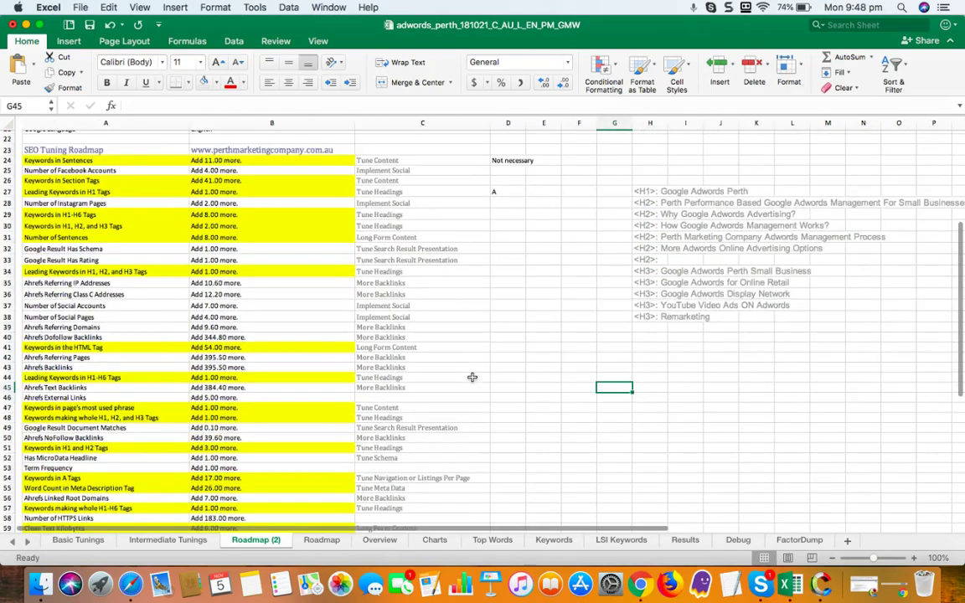
pyautogui.moveTo(120, 244); pyautogui.dragTo(269, 241)
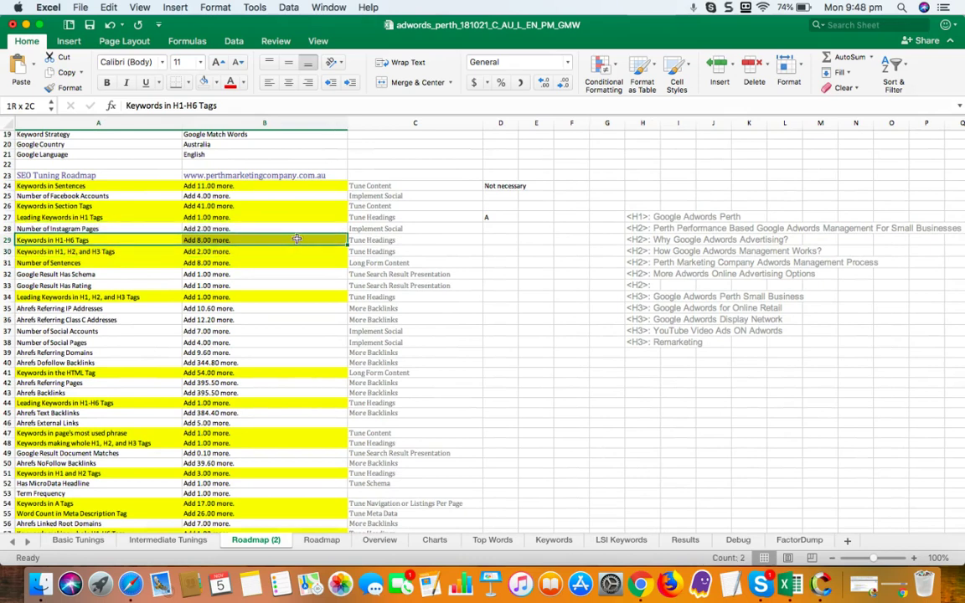
pyautogui.moveTo(117, 257); pyautogui.dragTo(280, 253)
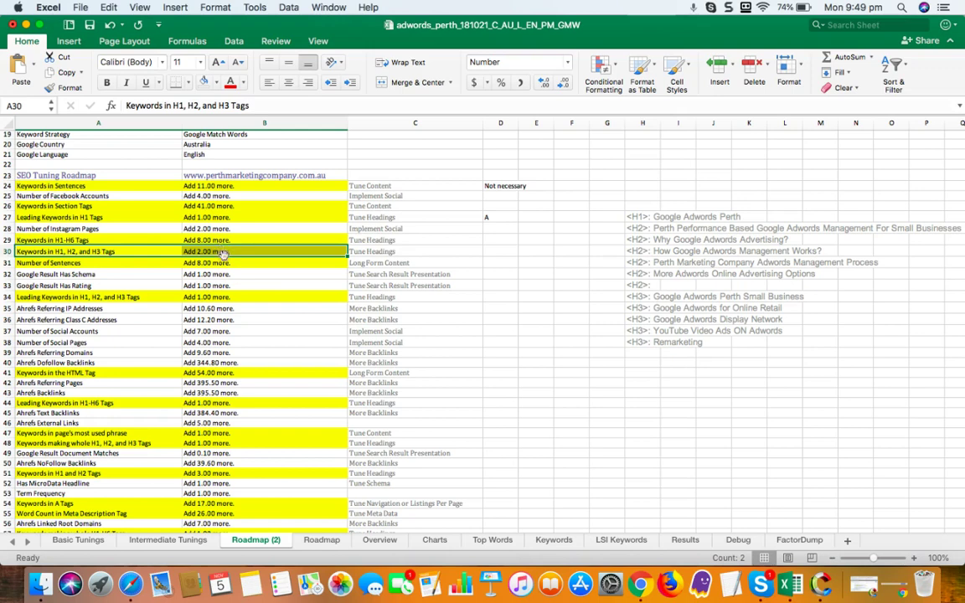
pyautogui.click(98, 265)
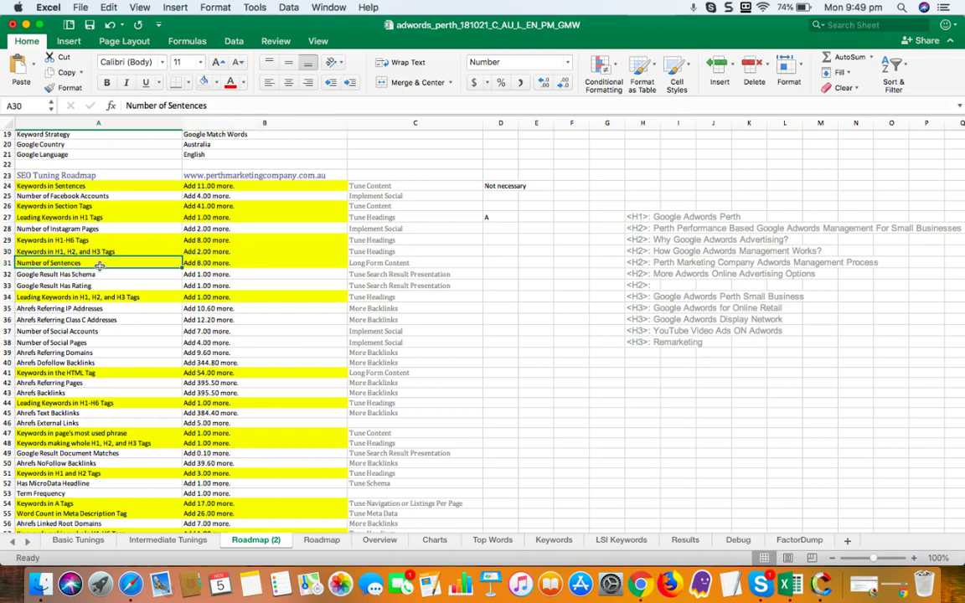
pyautogui.click(188, 262)
pyautogui.scroll(-3, 308, 318)
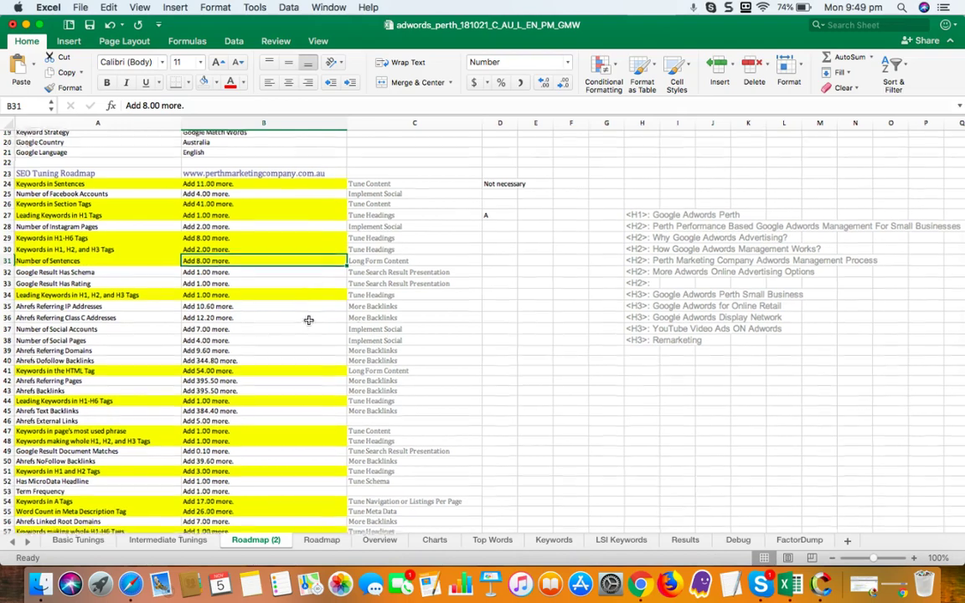
# - Compare the tracked page's Number of Sentences values with the competitors' in row 35 of the Overview sheet, and return to Roadmap (2)
pyautogui.click(387, 540)
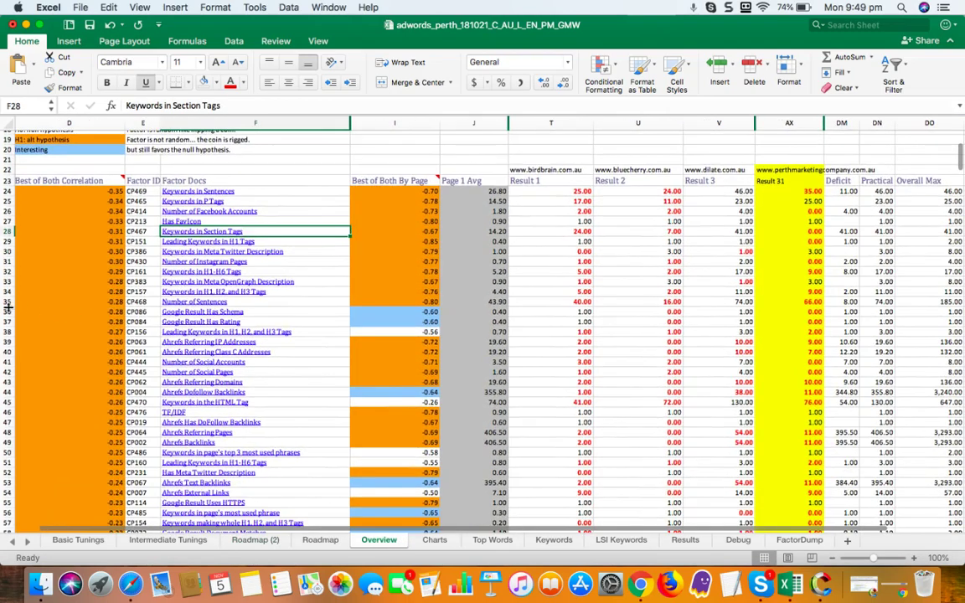
pyautogui.click(7, 302)
pyautogui.scroll(1, 535, 361)
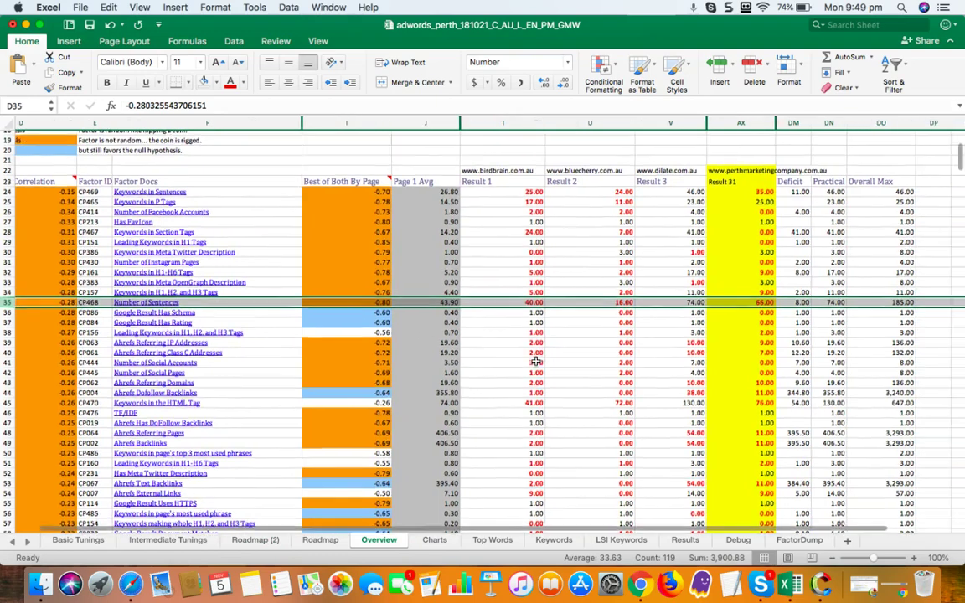
pyautogui.hscroll(3, 536, 356)
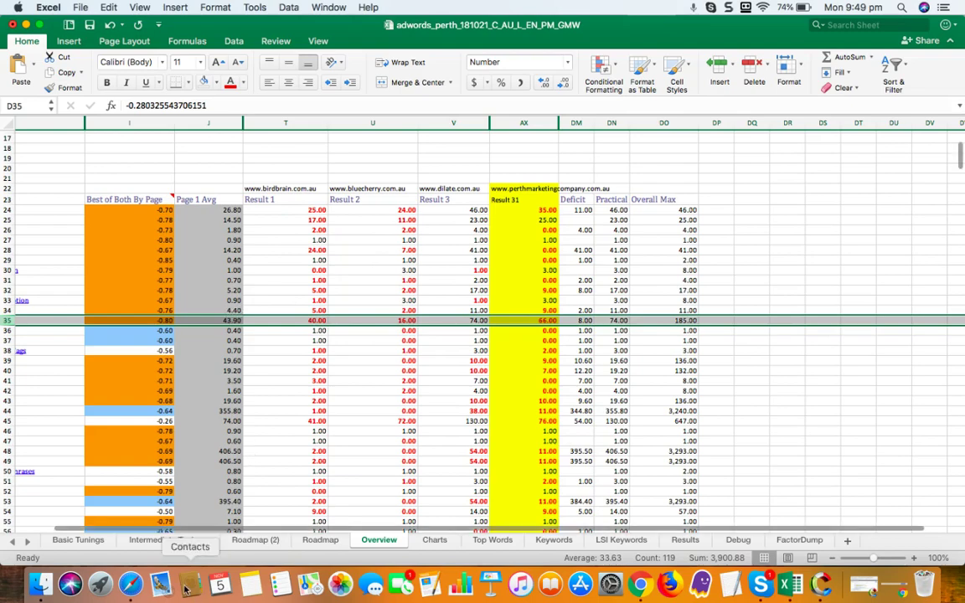
pyautogui.click(256, 541)
pyautogui.scroll(3, 382, 375)
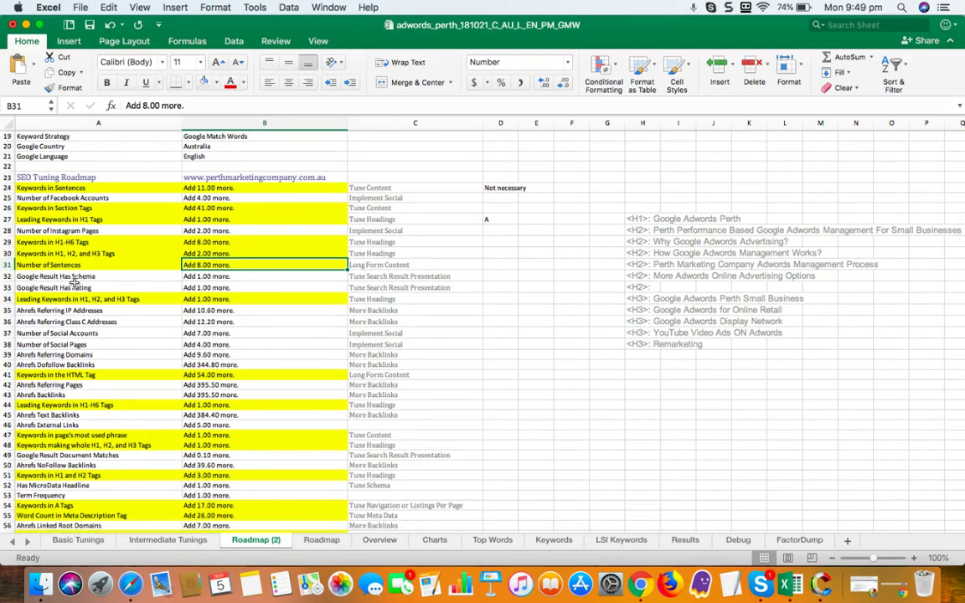
# - Examine the Google Result Has Schema and Has Rating rows, and read the remaining roadmap tunings down to row 69
pyautogui.click(414, 275)
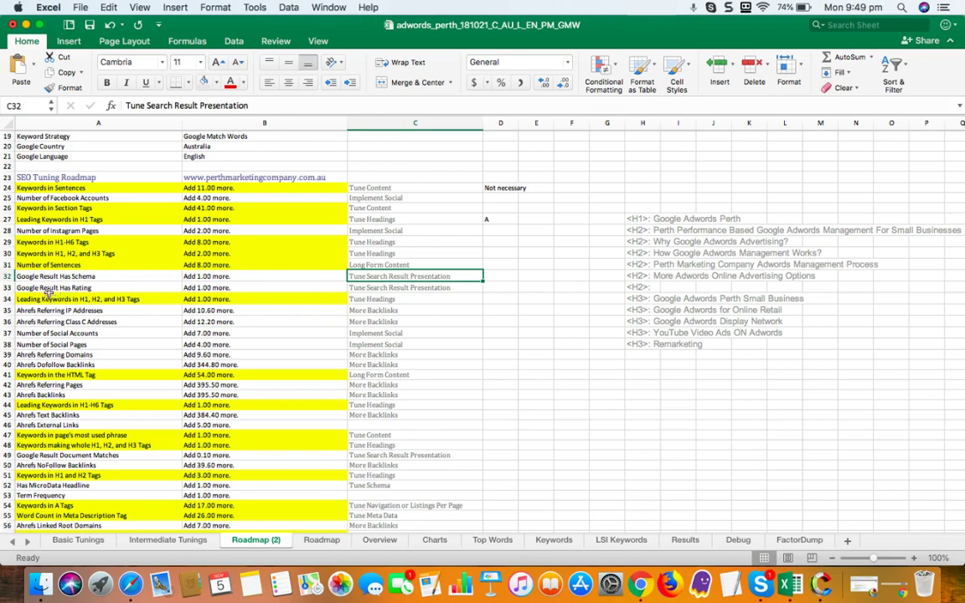
pyautogui.click(501, 281)
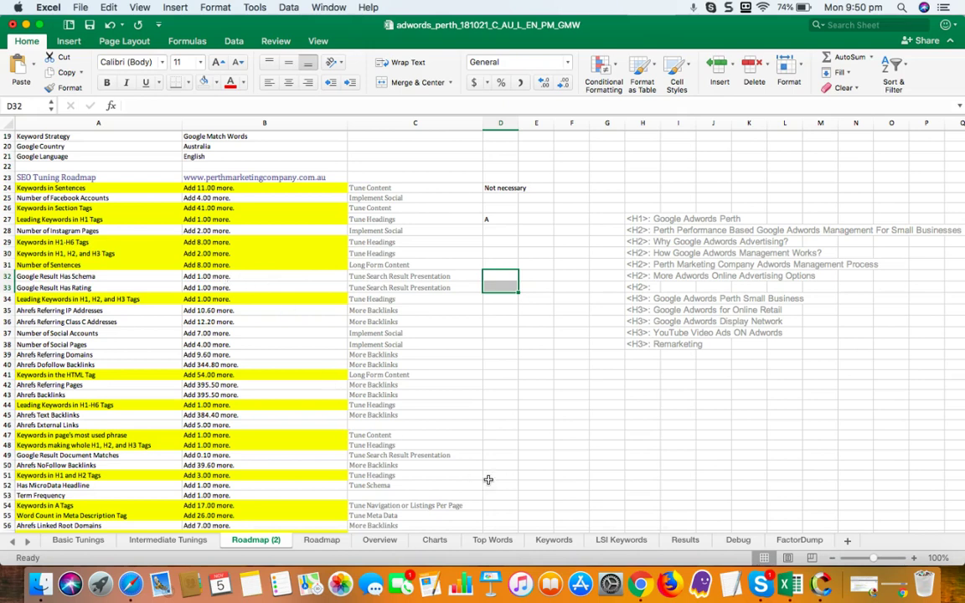
pyautogui.scroll(-3, 486, 441)
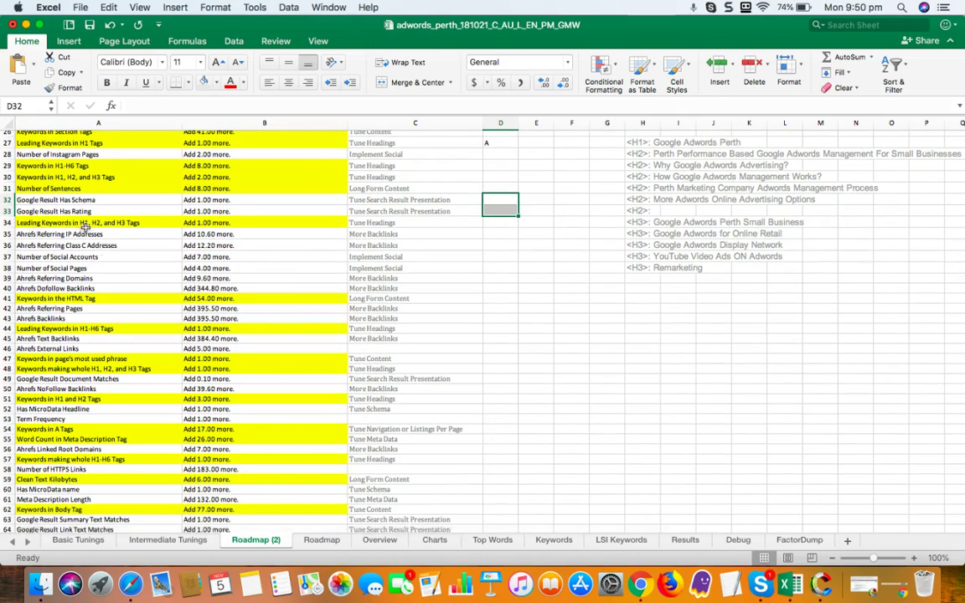
pyautogui.scroll(4, 241, 237)
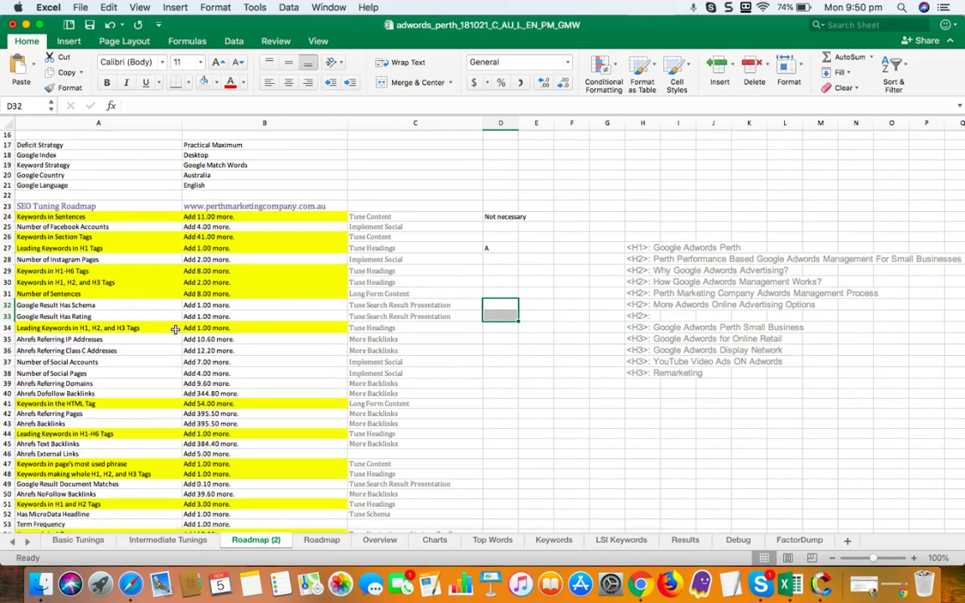
pyautogui.scroll(-3, 191, 336)
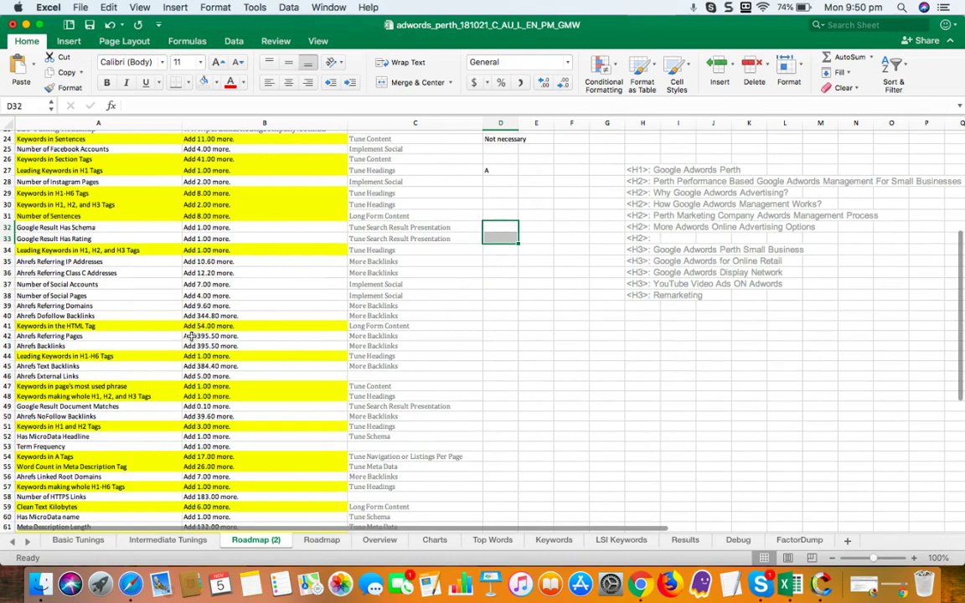
pyautogui.scroll(-2, 193, 296)
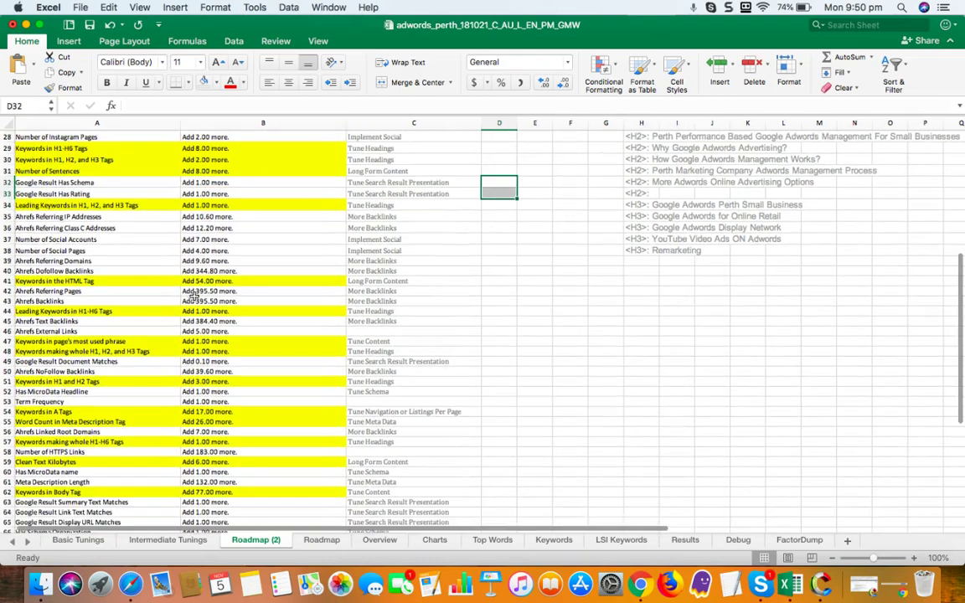
pyautogui.scroll(-3, 193, 296)
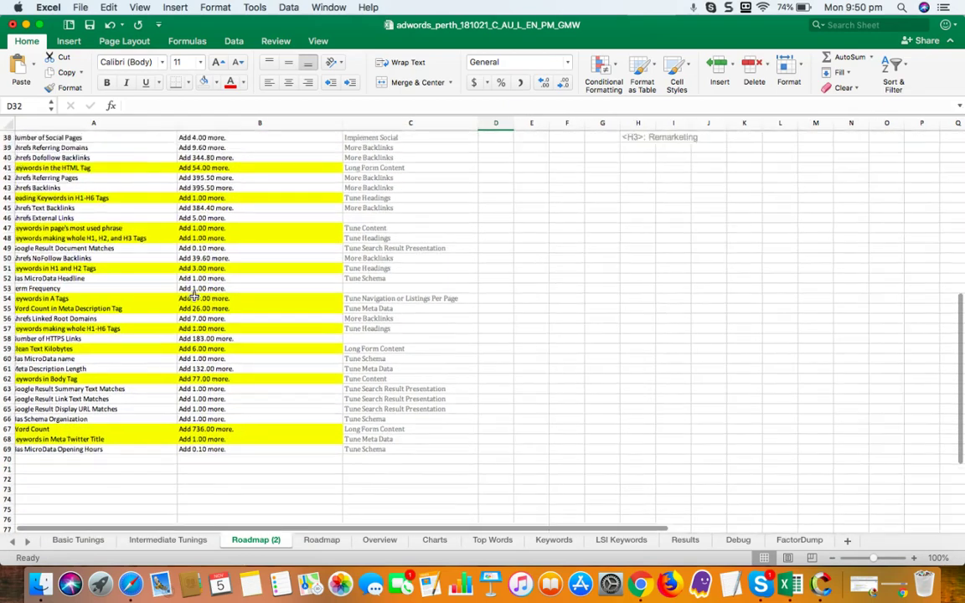
# - Review the story counts at the top of Roadmap (2) together with the highlighted tuning rows below them
pyautogui.scroll(10, 192, 295)
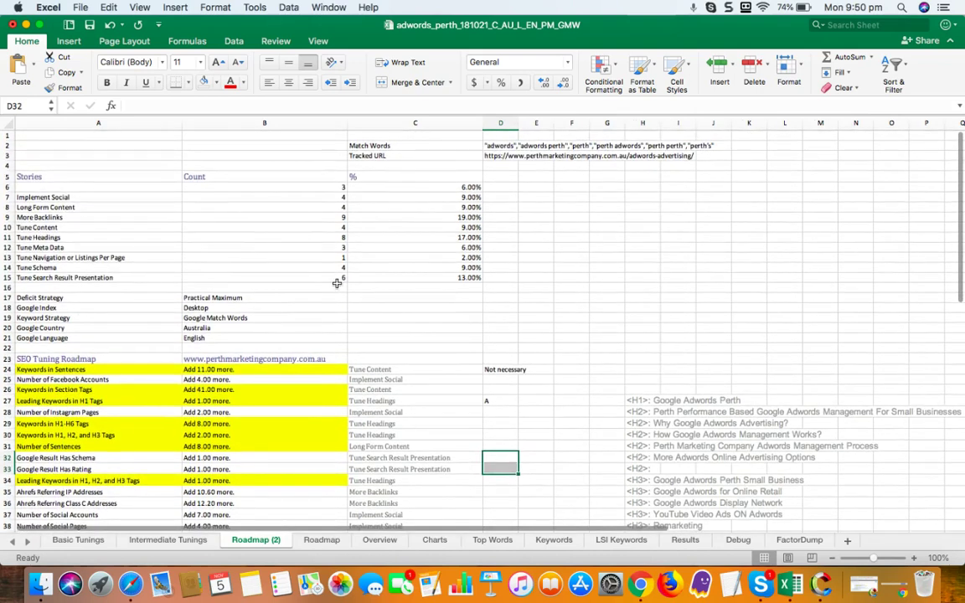
pyautogui.scroll(-2, 435, 330)
pyautogui.scroll(-1, 435, 330)
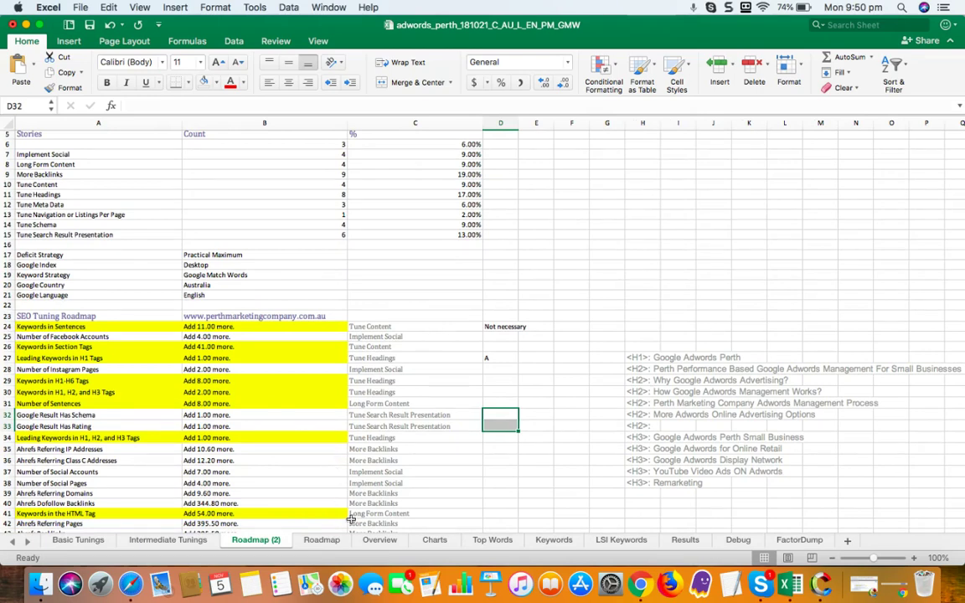
pyautogui.scroll(-6, 484, 357)
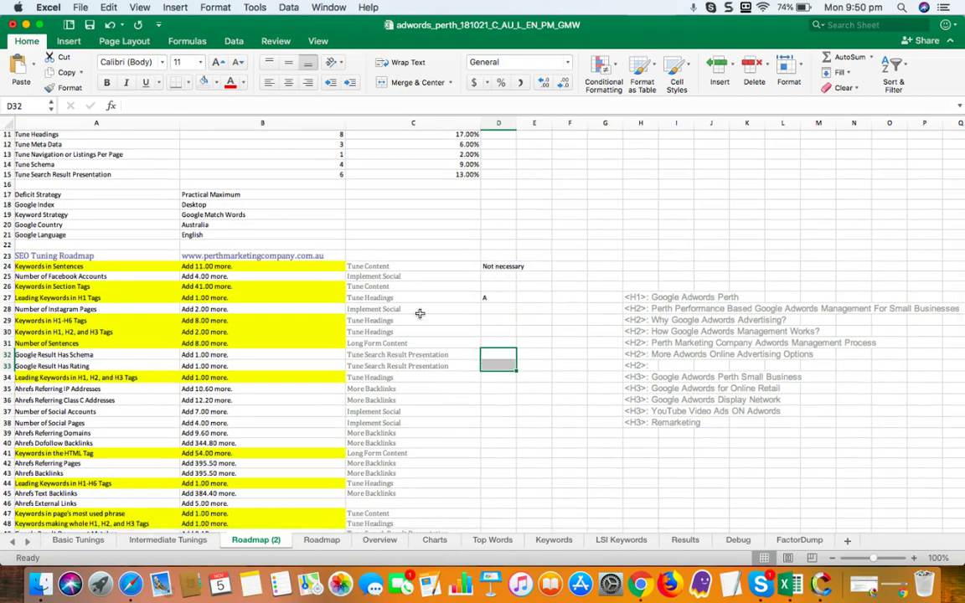
pyautogui.scroll(-7, 417, 338)
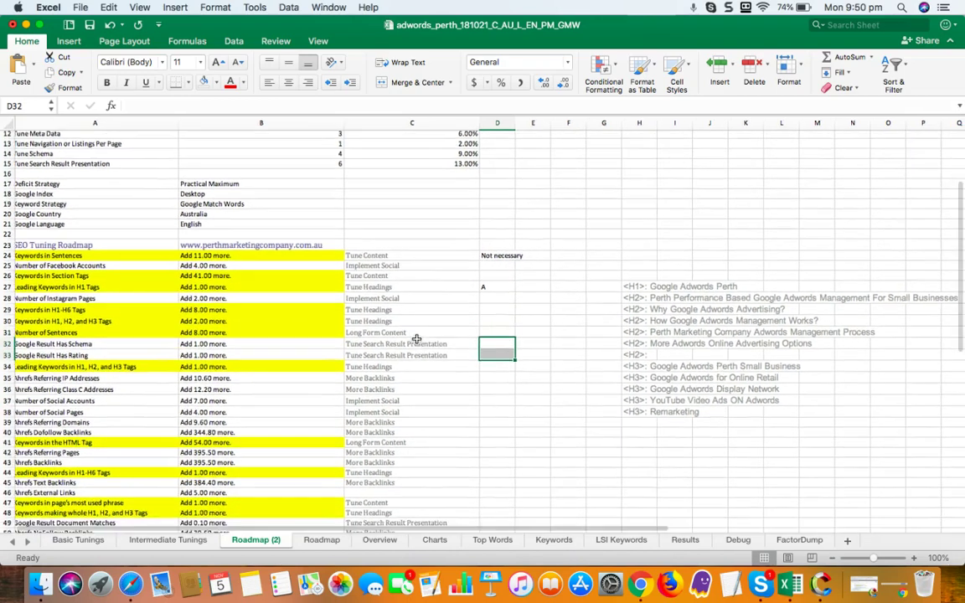
pyautogui.scroll(16, 417, 338)
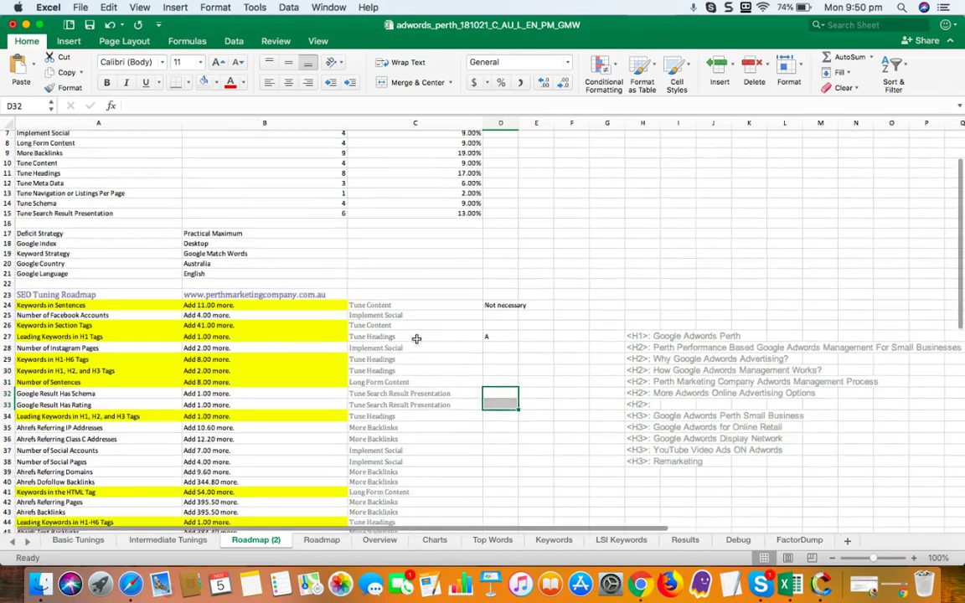
pyautogui.scroll(-9, 416, 338)
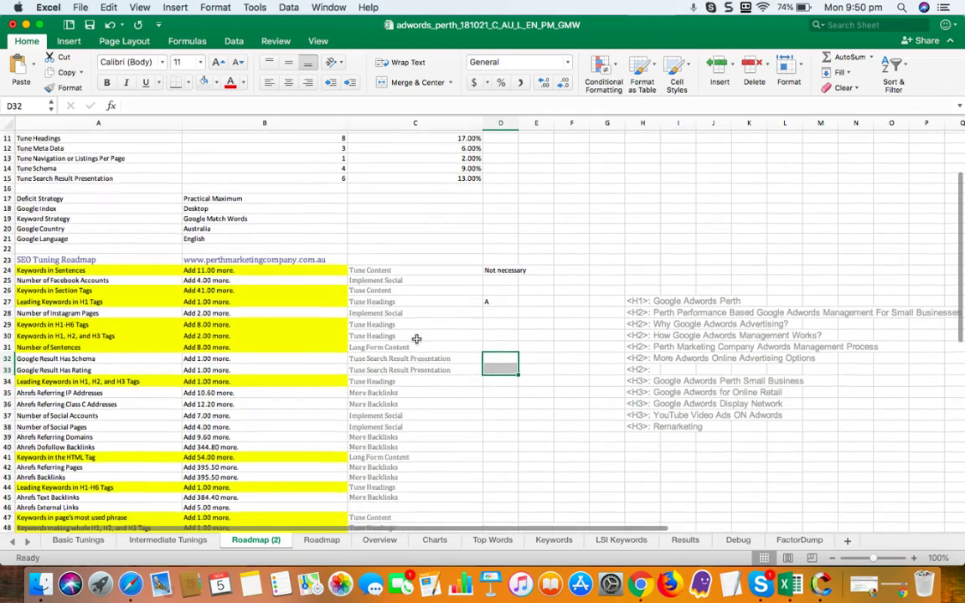
pyautogui.scroll(-13, 416, 339)
pyautogui.scroll(20, 417, 338)
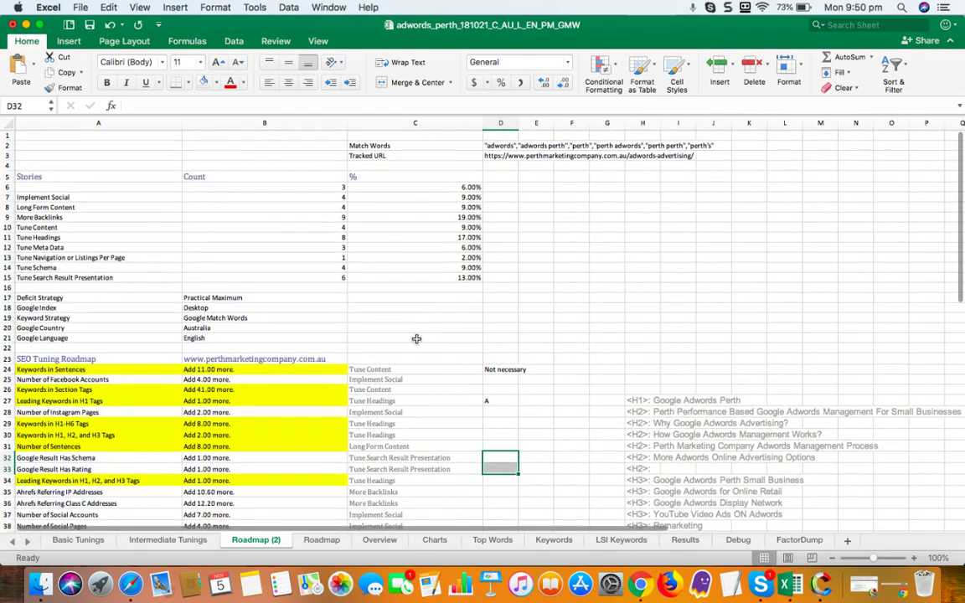
pyautogui.click(480, 309)
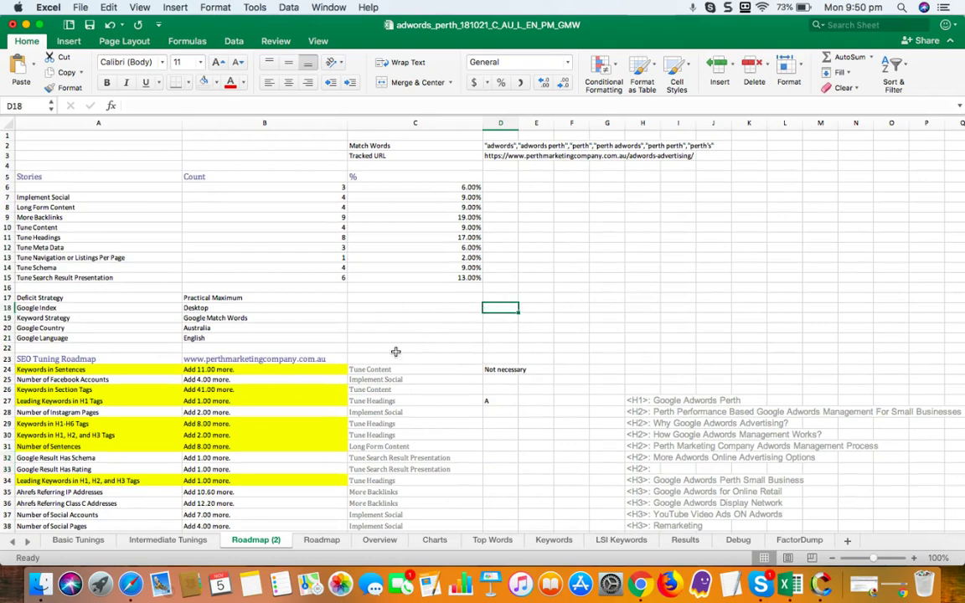
pyautogui.scroll(-5, 415, 352)
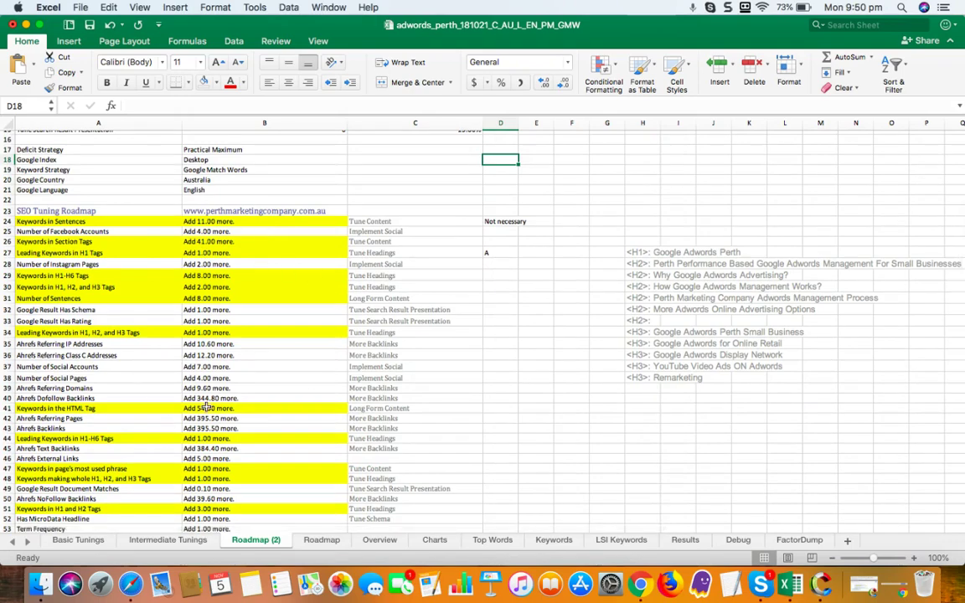
pyautogui.scroll(-3, 229, 378)
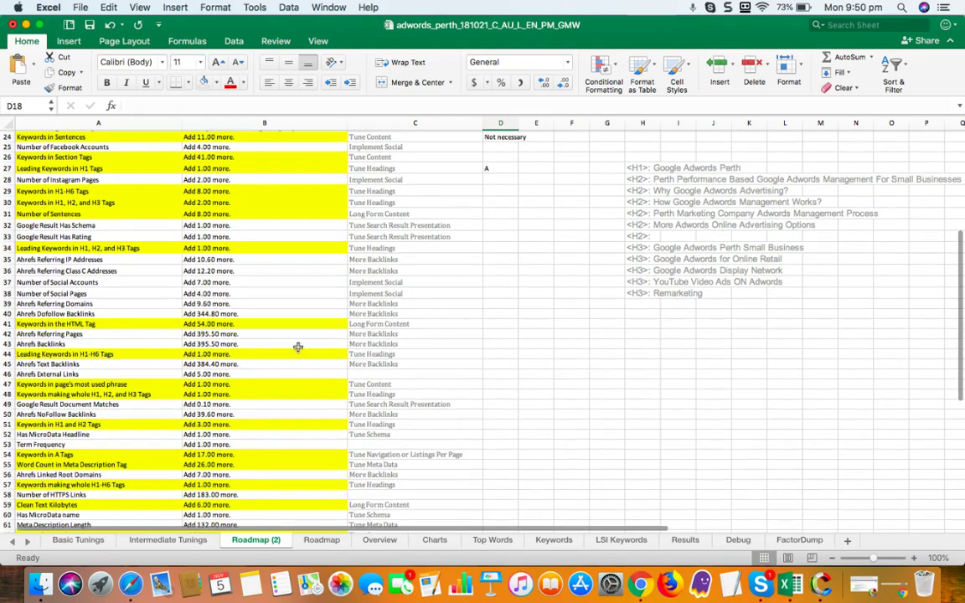
# - Review the story counts in Roadmap (2) and the highlighted tuning rows, including the "Not necessary" note beside Keywords in Sentences
pyautogui.scroll(8, 345, 318)
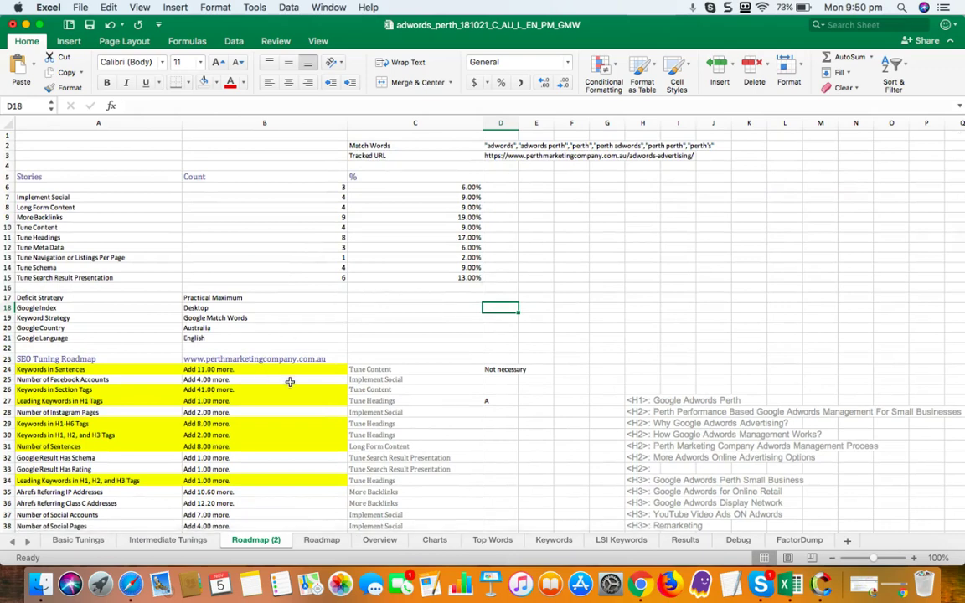
pyautogui.scroll(-3, 290, 383)
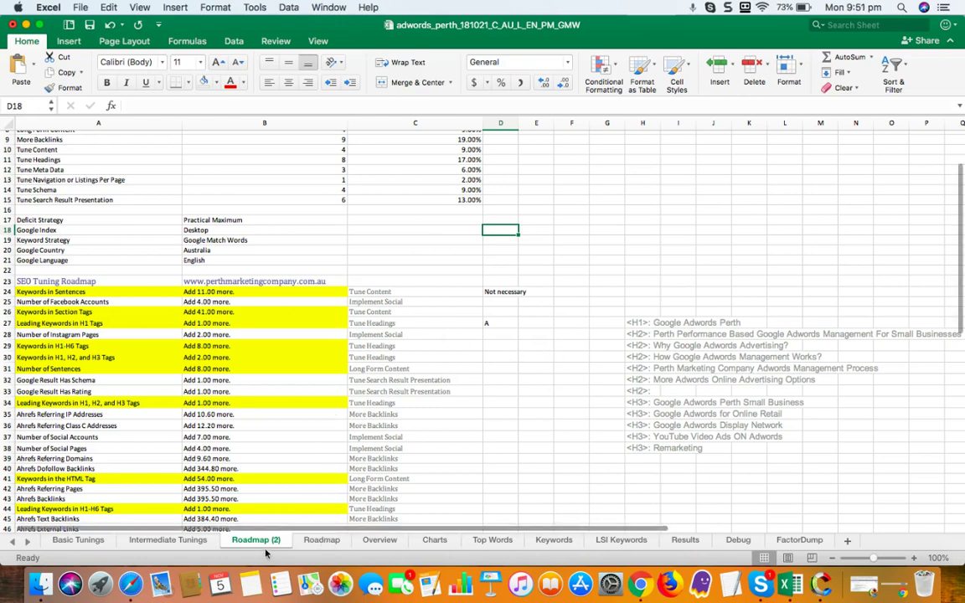
pyautogui.scroll(-2, 408, 347)
pyautogui.scroll(-5, 408, 346)
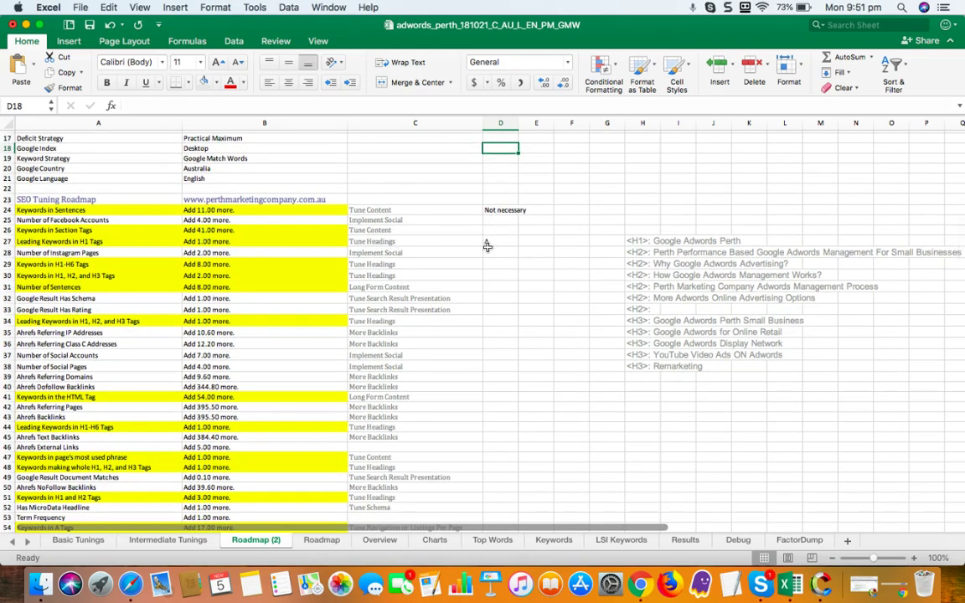
pyautogui.click(501, 201)
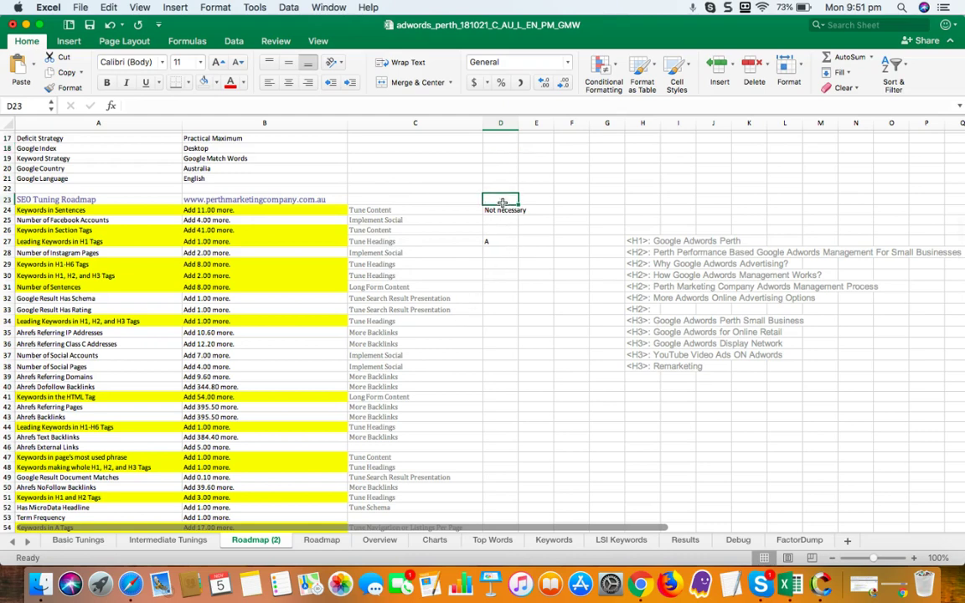
pyautogui.click(501, 211)
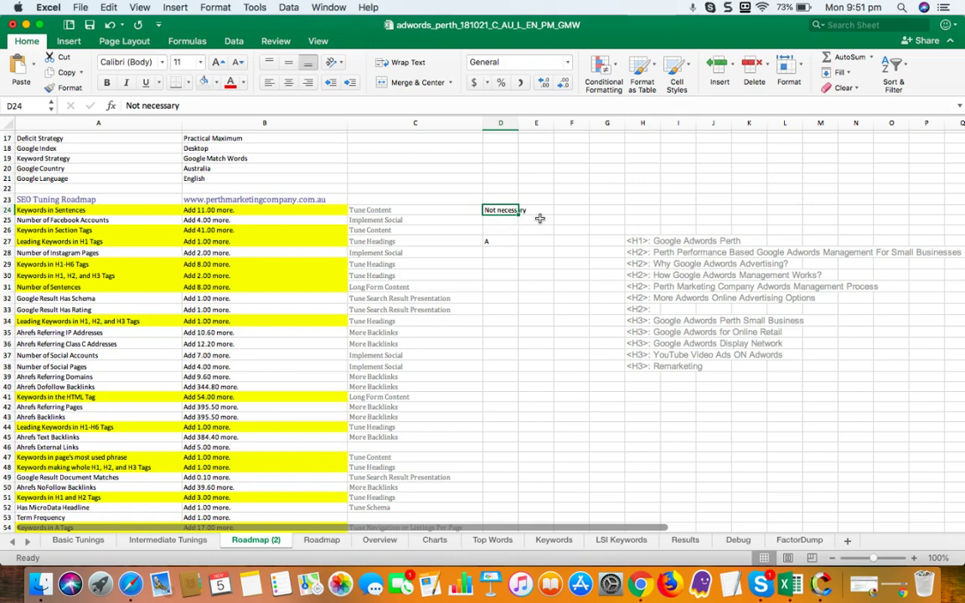
pyautogui.scroll(-5, 540, 218)
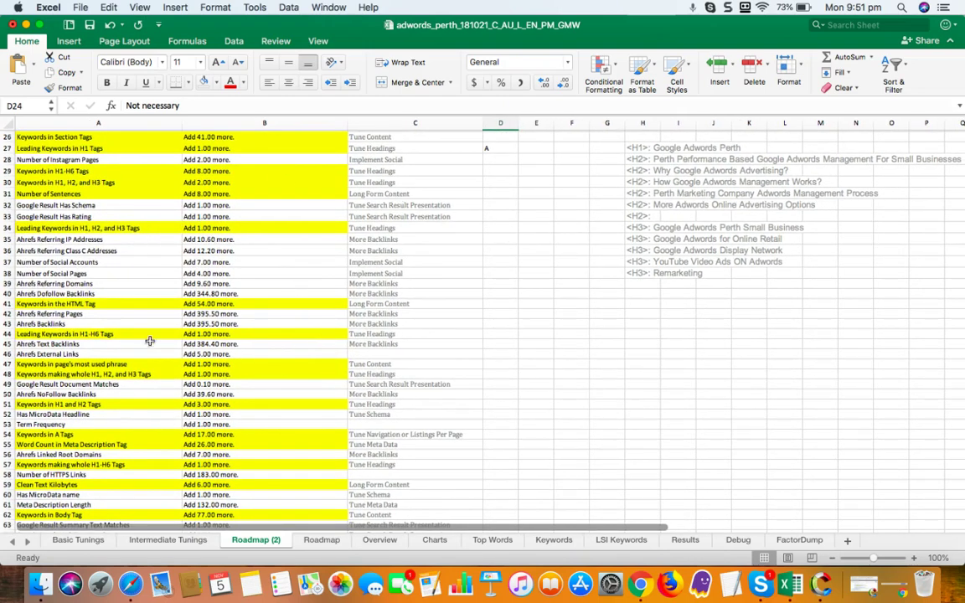
pyautogui.scroll(-1, 198, 391)
pyautogui.scroll(5, 198, 390)
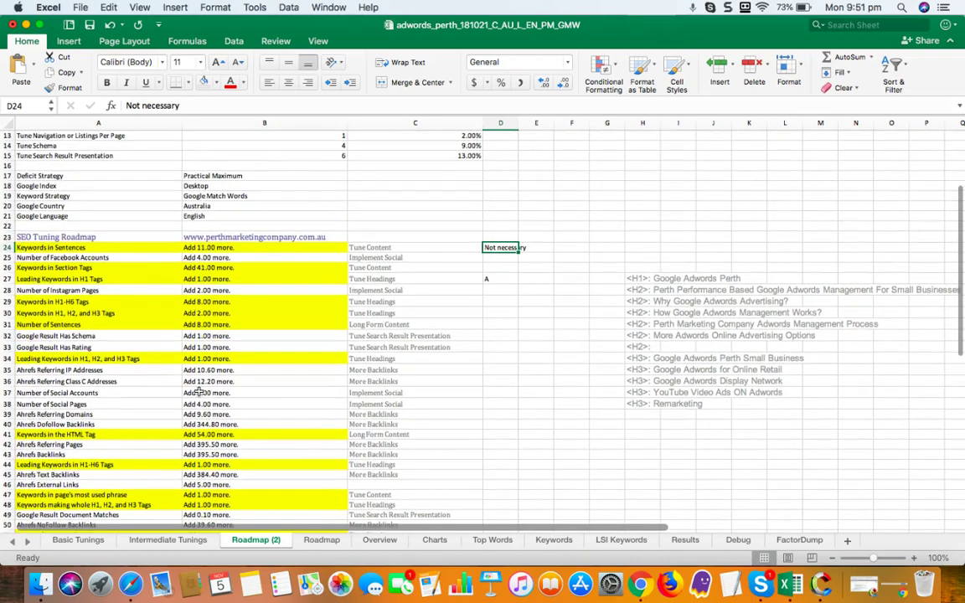
pyautogui.scroll(-3, 199, 390)
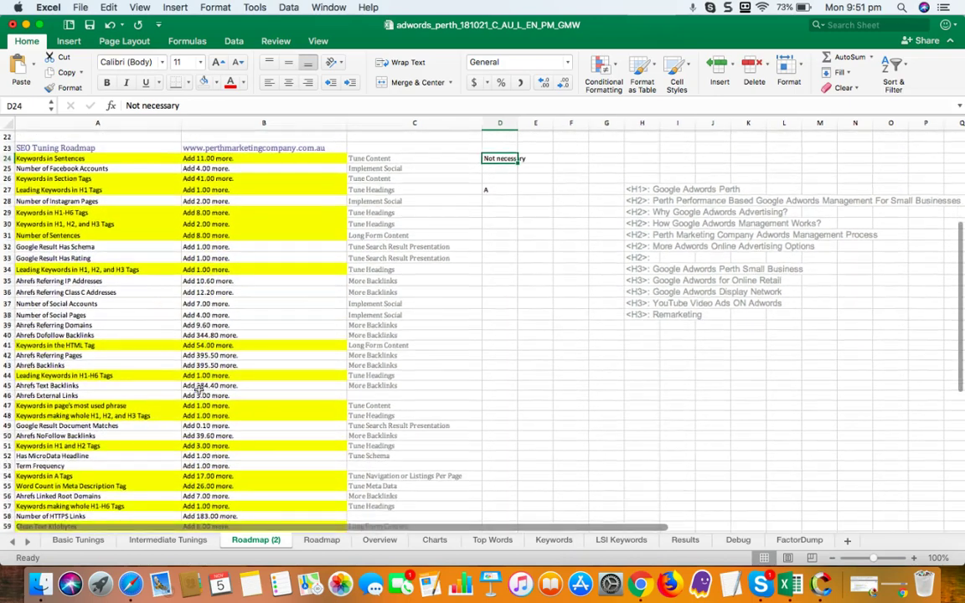
# - Examine the Ahrefs and social tunings in rows 35 to 40 alongside the remaining roadmap rows and story counts
pyautogui.click(46, 280)
pyautogui.moveTo(46, 277); pyautogui.dragTo(40, 333)
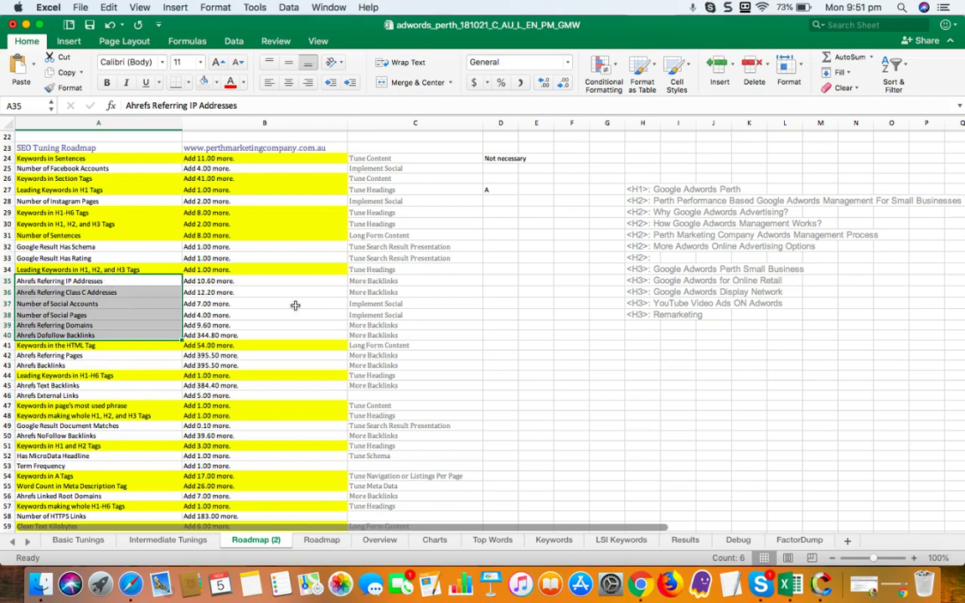
pyautogui.scroll(-5, 300, 307)
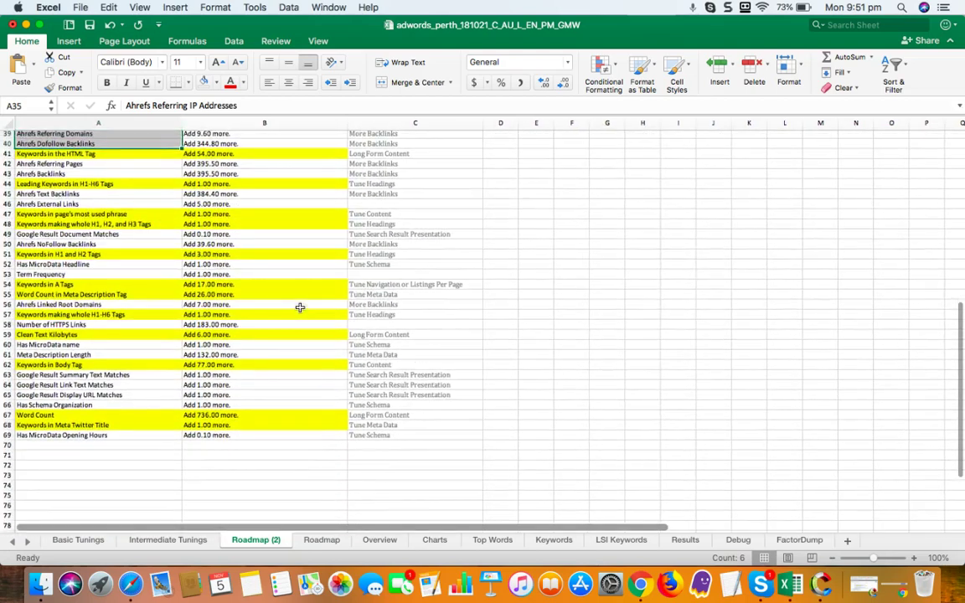
pyautogui.scroll(10, 300, 308)
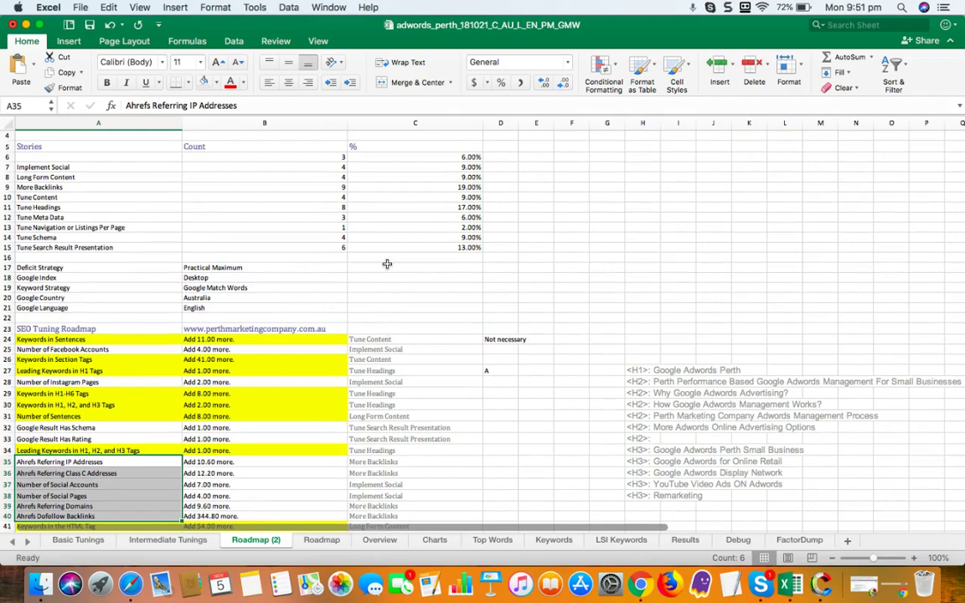
pyautogui.scroll(-3, 384, 260)
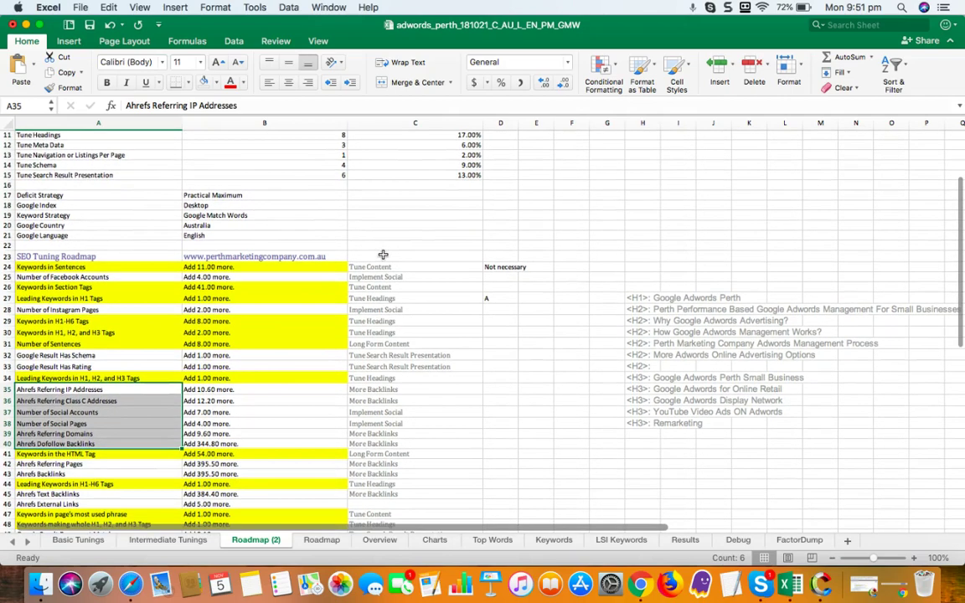
pyautogui.scroll(5, 383, 253)
pyautogui.scroll(-9, 383, 254)
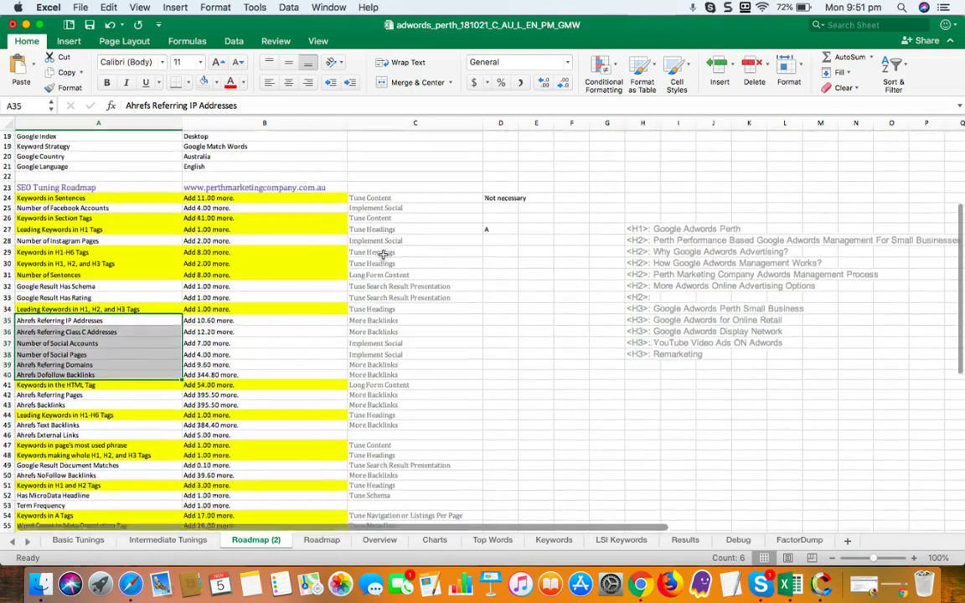
pyautogui.scroll(-1, 383, 254)
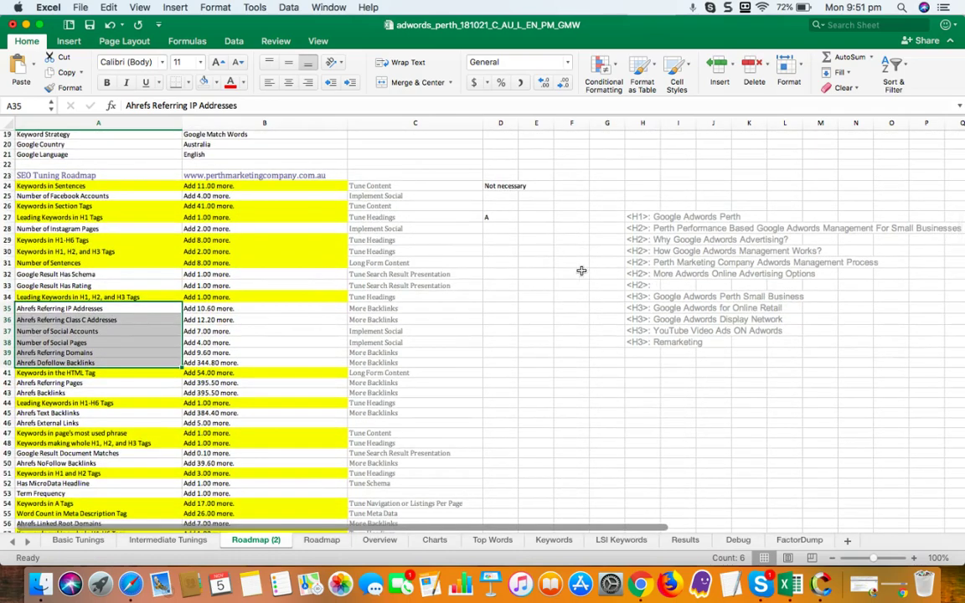
# - Compare the revised H1 to H3 heading list with the highlighted keyword and heading tunings in Roadmap (2)
pyautogui.click(674, 274)
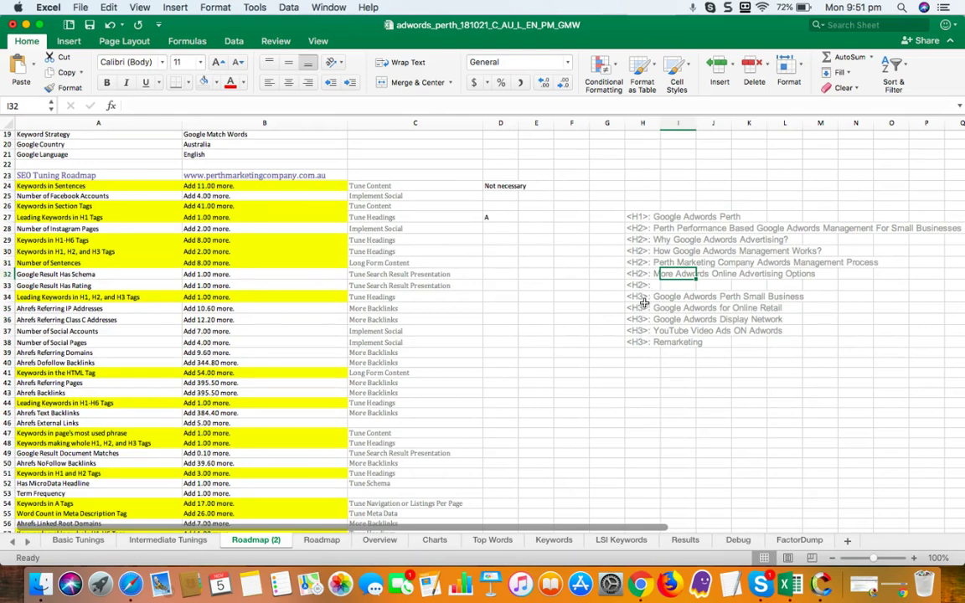
pyautogui.scroll(1, 406, 243)
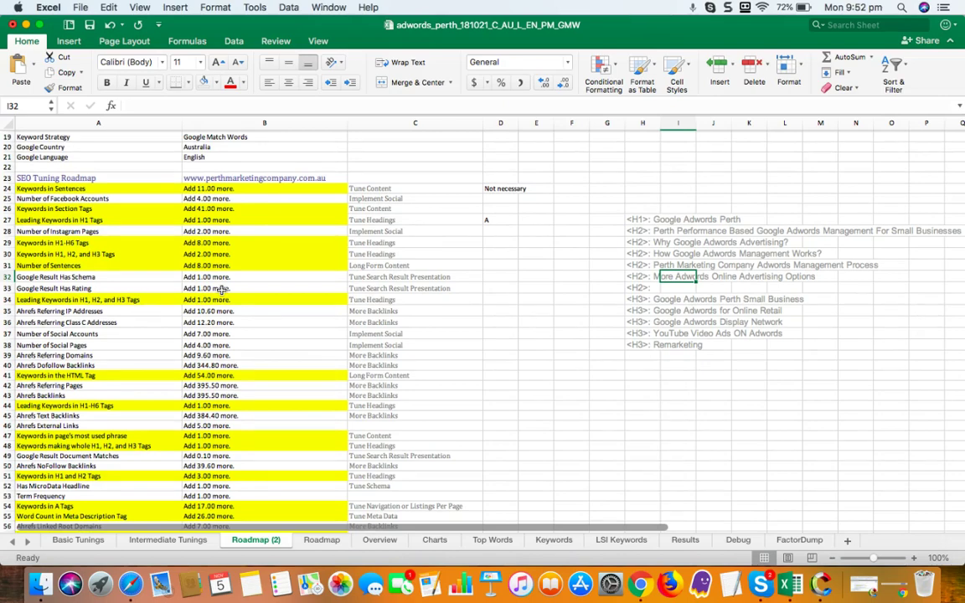
pyautogui.scroll(-9, 216, 345)
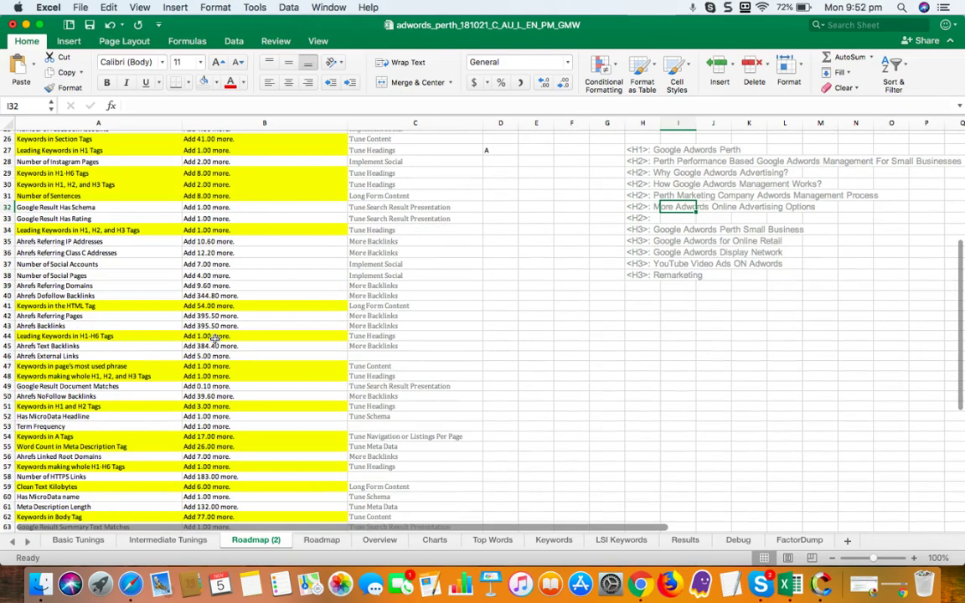
pyautogui.scroll(11, 216, 339)
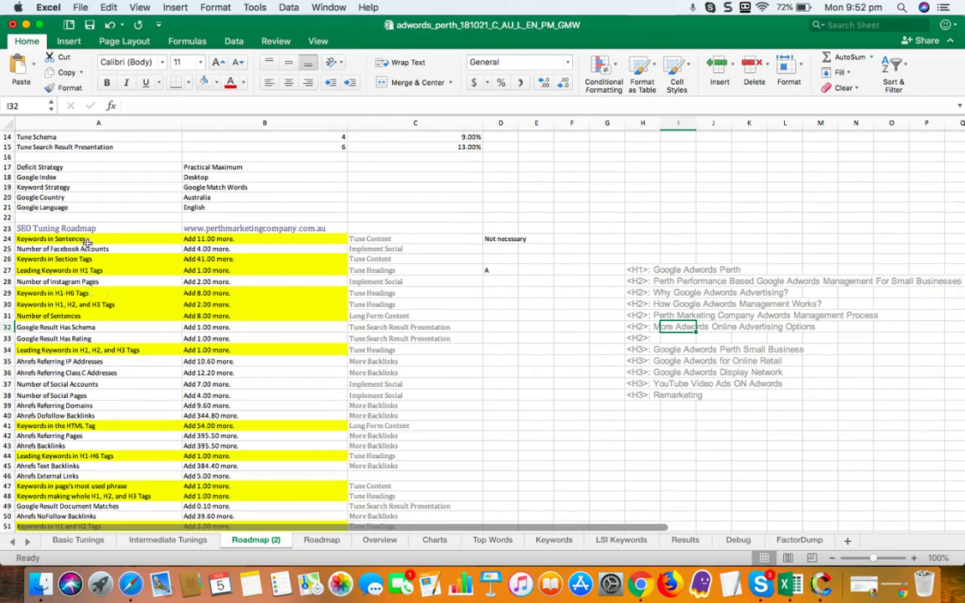
pyautogui.scroll(-4, 97, 280)
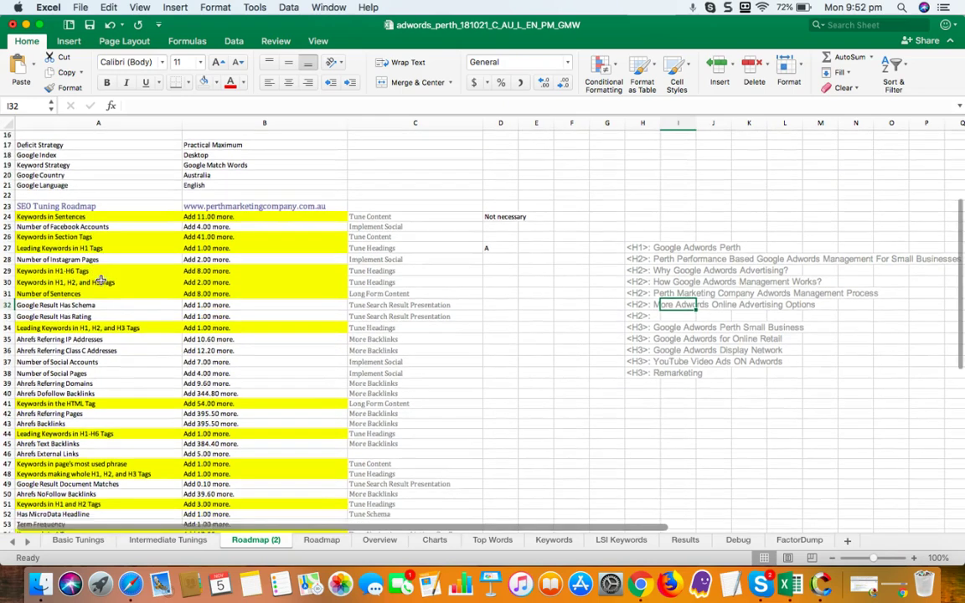
pyautogui.scroll(-1, 100, 280)
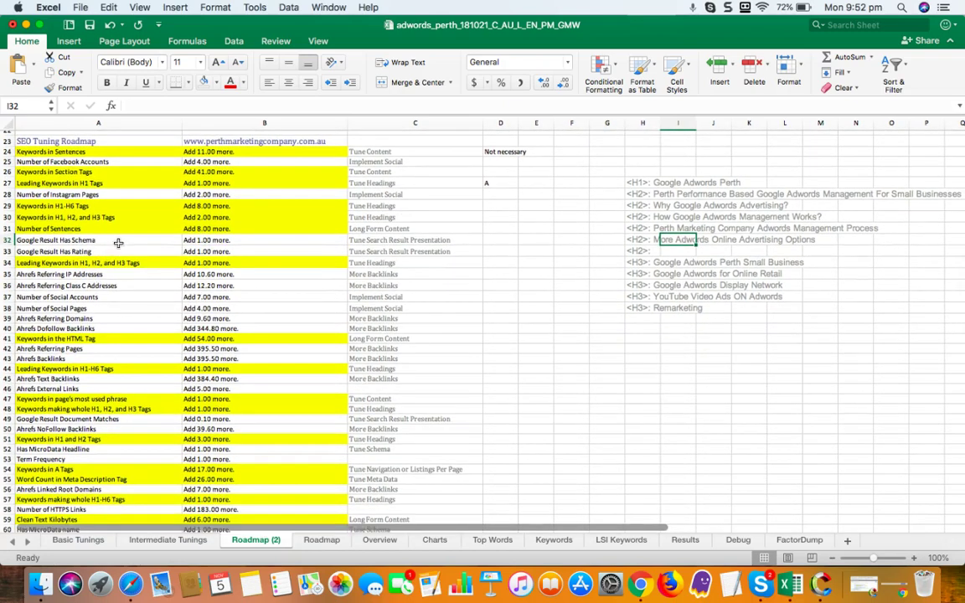
# - Read the lower roadmap tunings down to row 69, checking the Word Count row 67
pyautogui.scroll(-4, 118, 243)
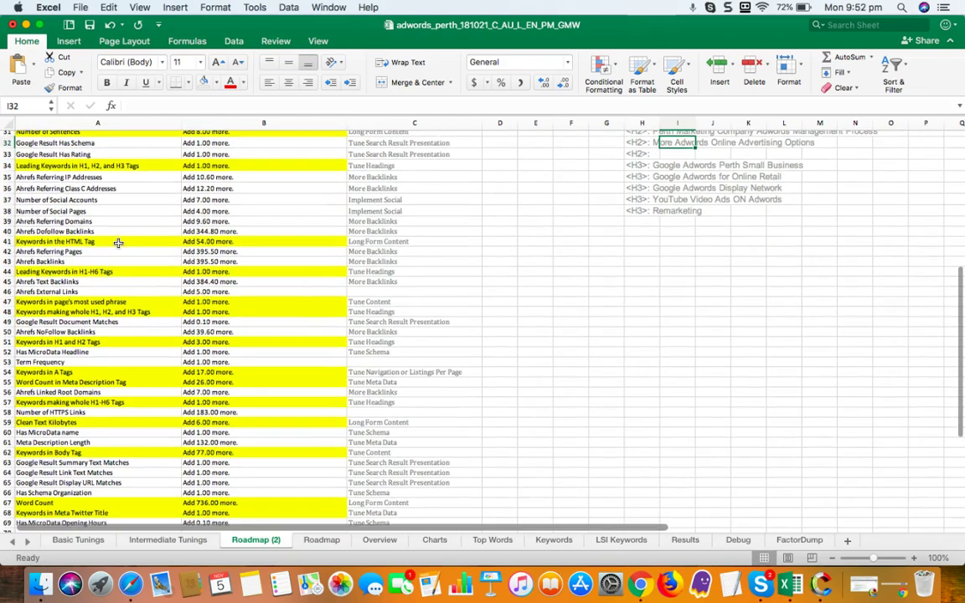
pyautogui.scroll(-2, 118, 243)
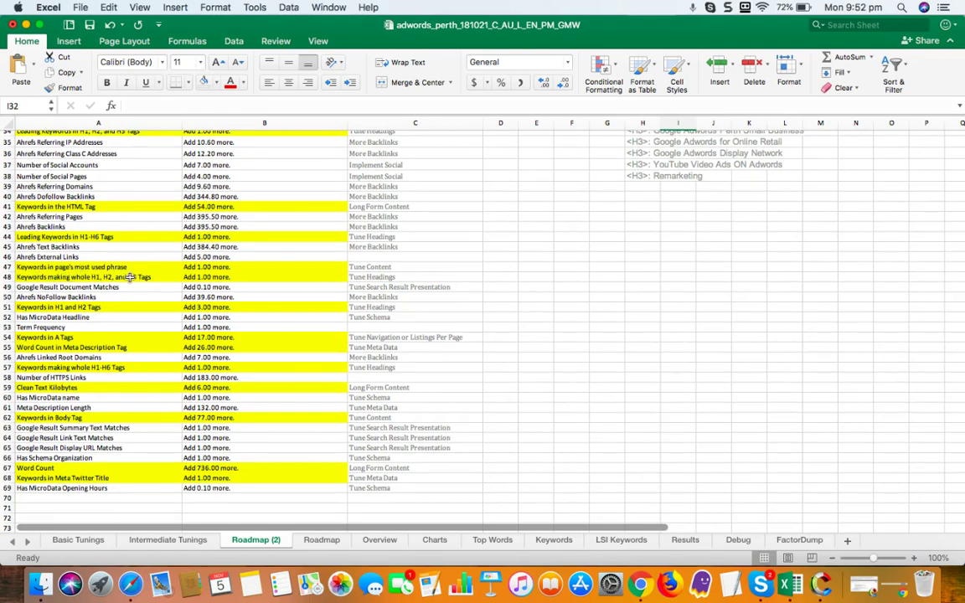
pyautogui.scroll(-4, 131, 308)
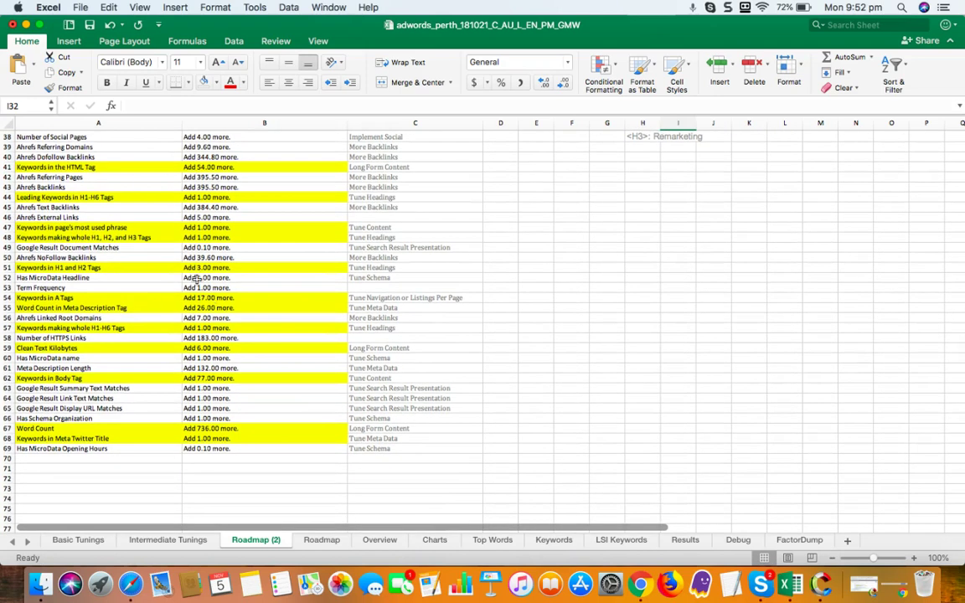
pyautogui.scroll(3, 201, 367)
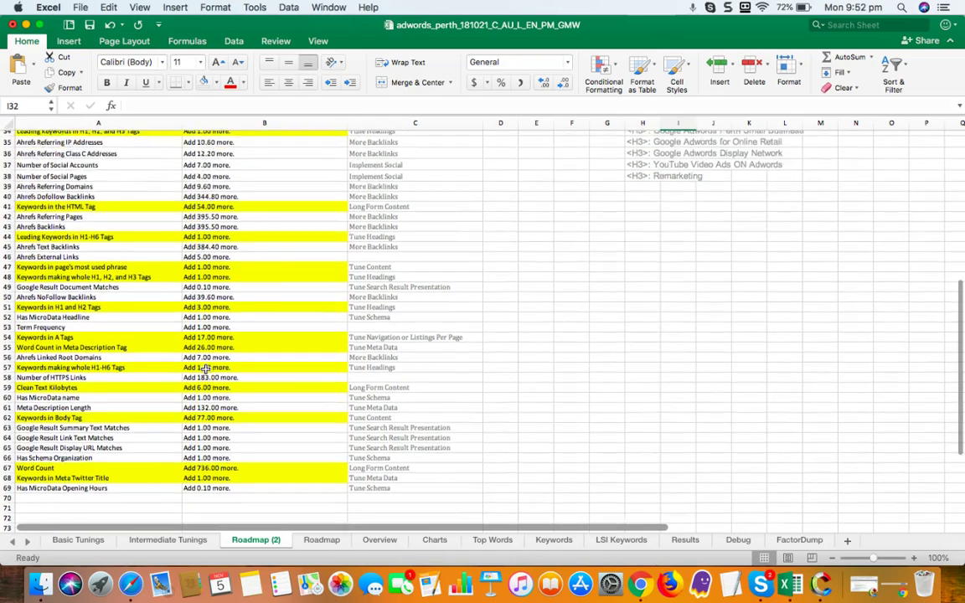
pyautogui.scroll(-10, 179, 388)
pyautogui.click(95, 360)
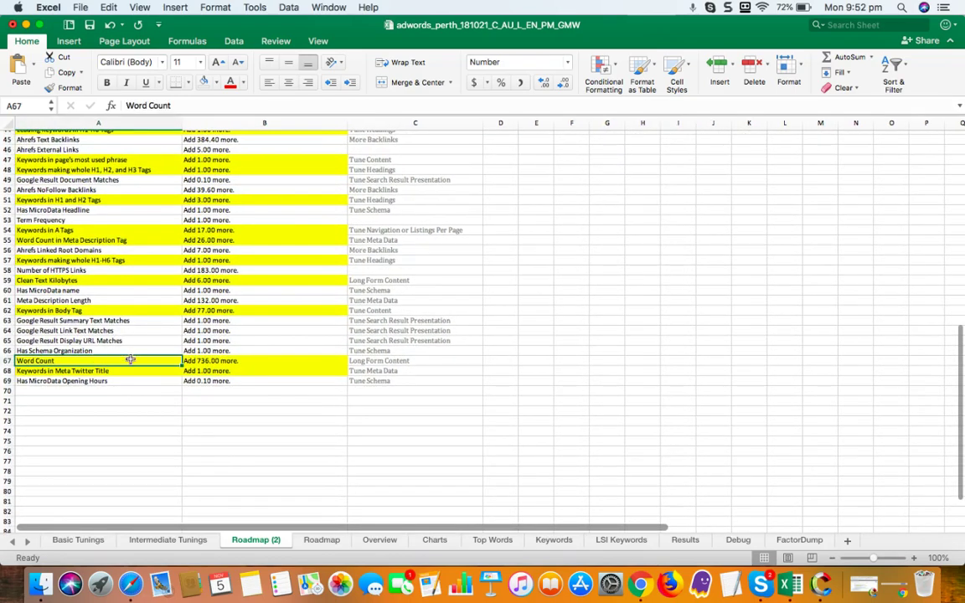
pyautogui.scroll(10, 215, 318)
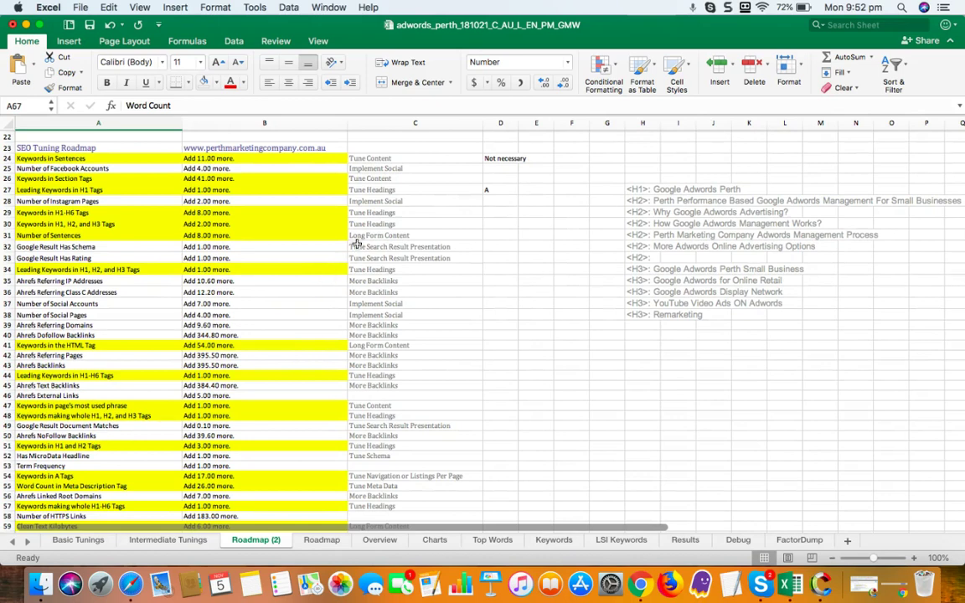
# - Go through the roadmap settings and the full list of tunings in Roadmap (2) once more
pyautogui.scroll(3, 310, 224)
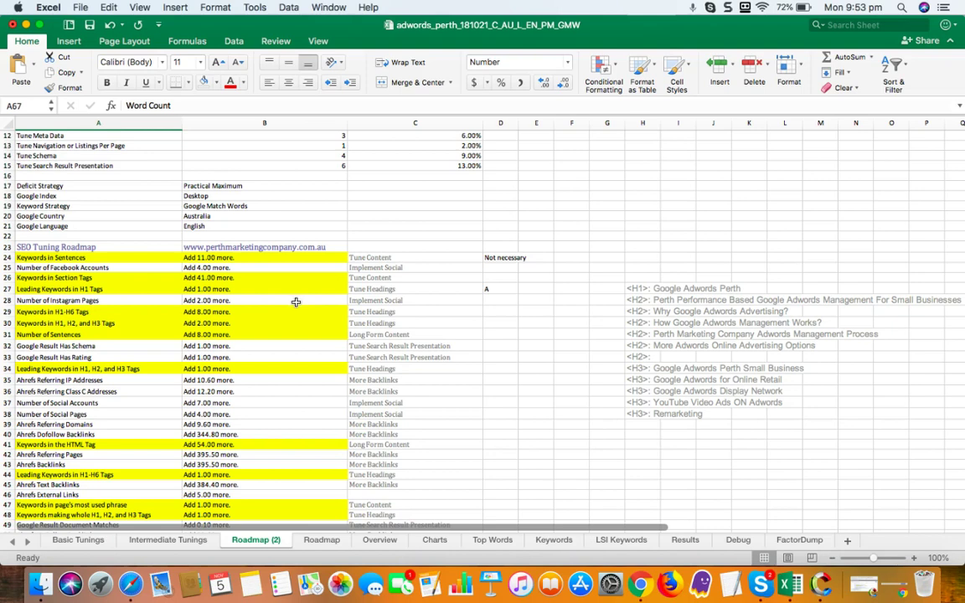
pyautogui.scroll(-2, 333, 367)
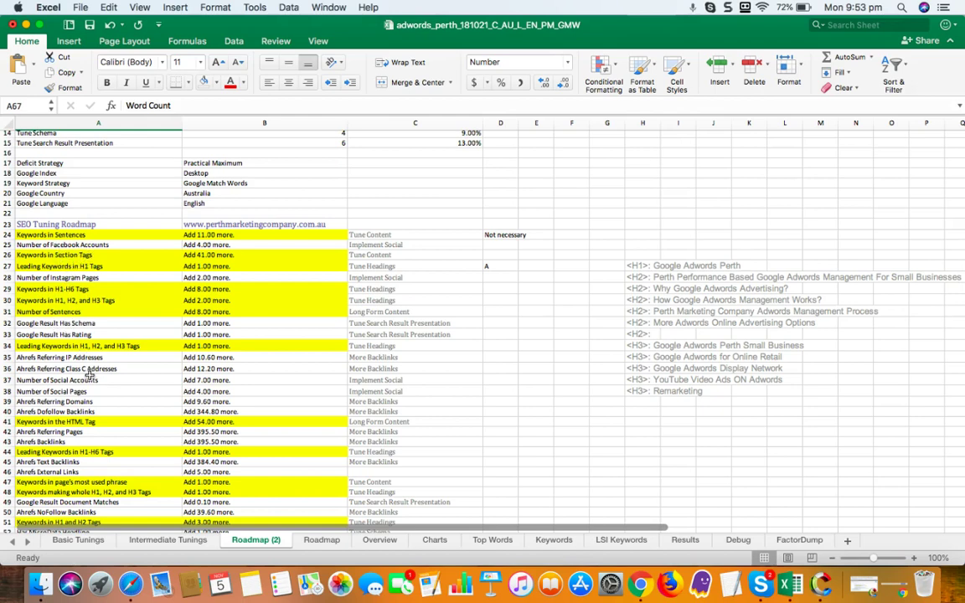
pyautogui.scroll(-1, 175, 357)
pyautogui.scroll(-3, 176, 357)
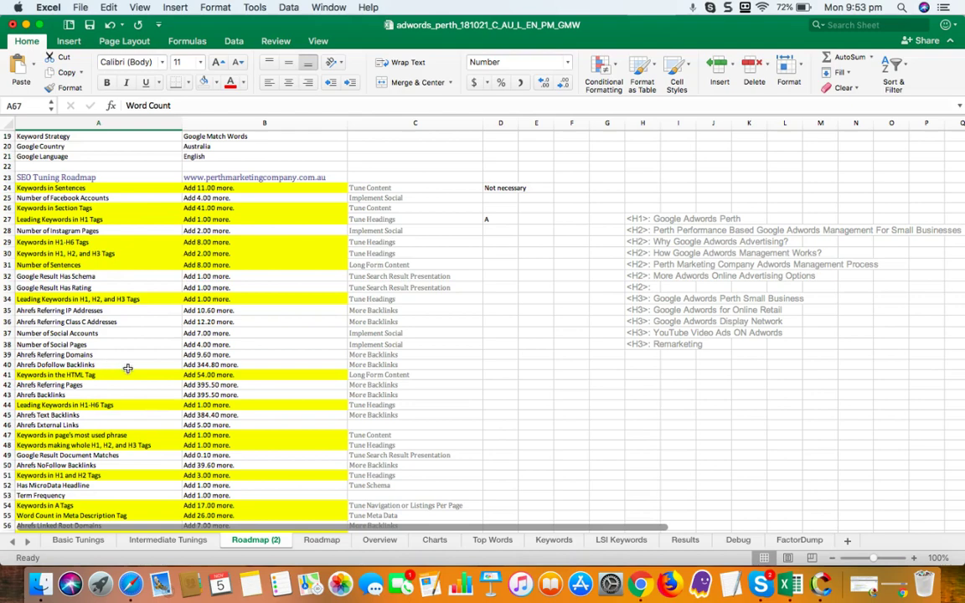
pyautogui.scroll(-1, 127, 368)
pyautogui.scroll(-5, 127, 368)
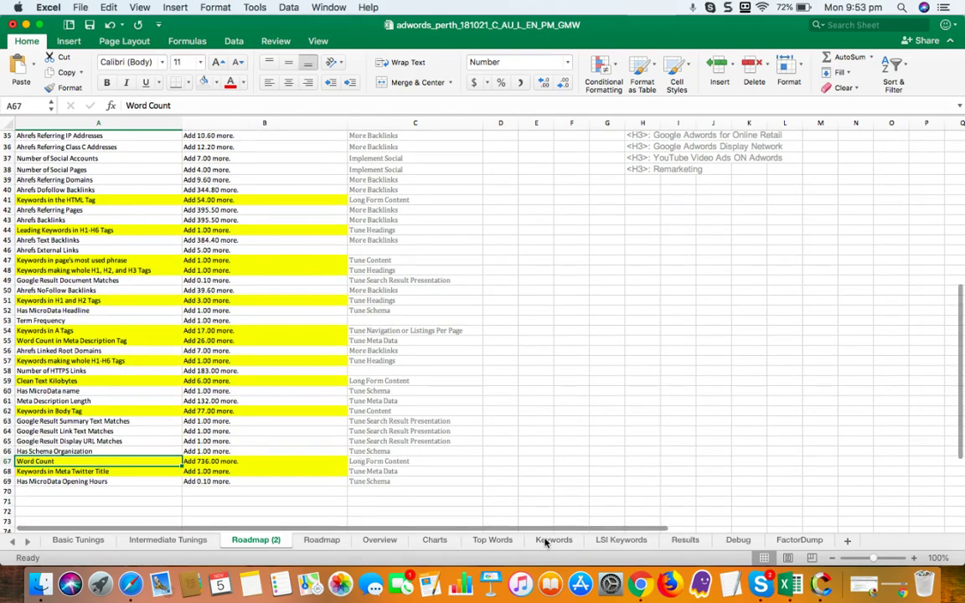
# - Check the keyword deficits in the LSI Keywords sheet, and return to the tuning rows of Roadmap (2)
pyautogui.click(621, 540)
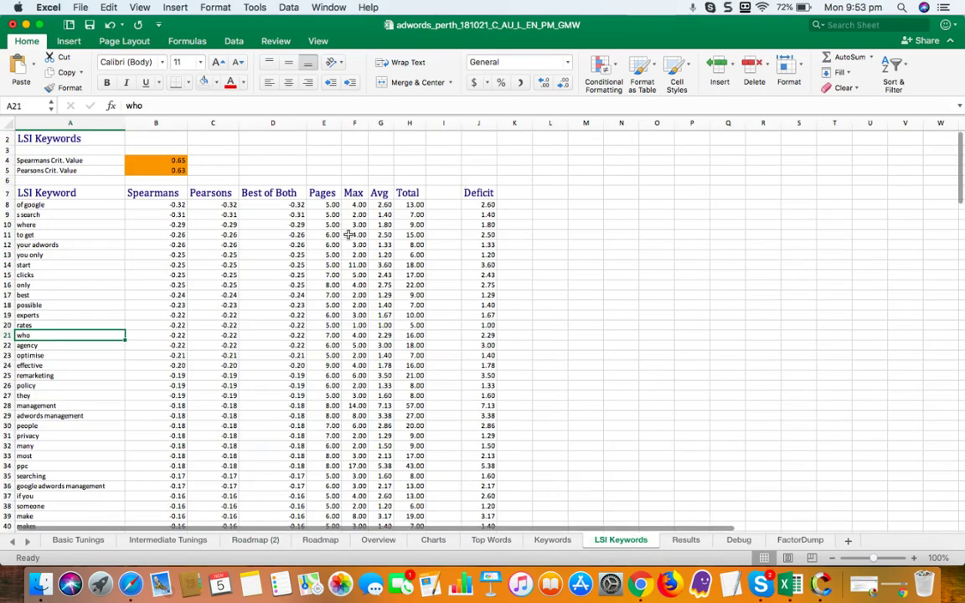
pyautogui.click(255, 541)
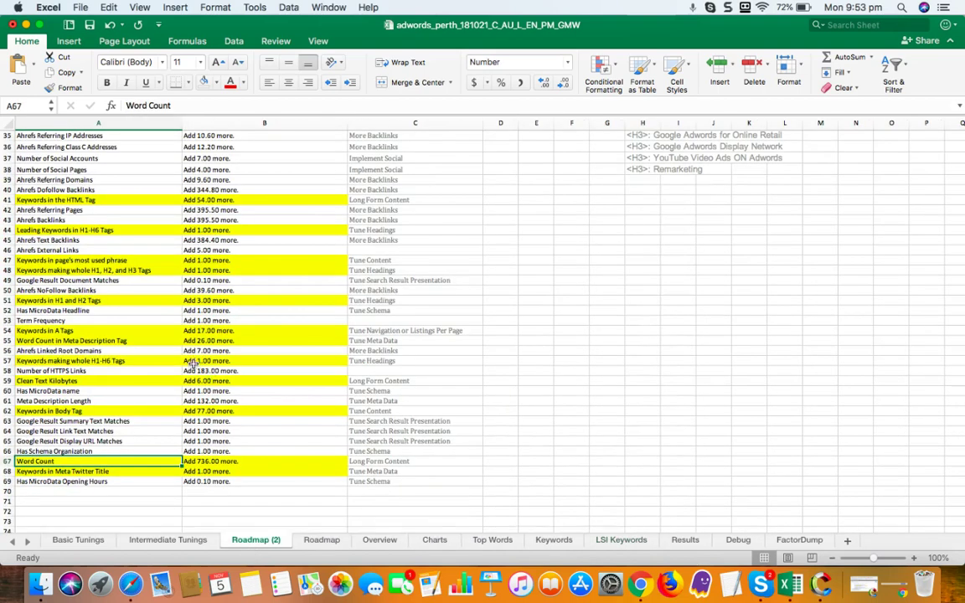
pyautogui.scroll(3, 138, 276)
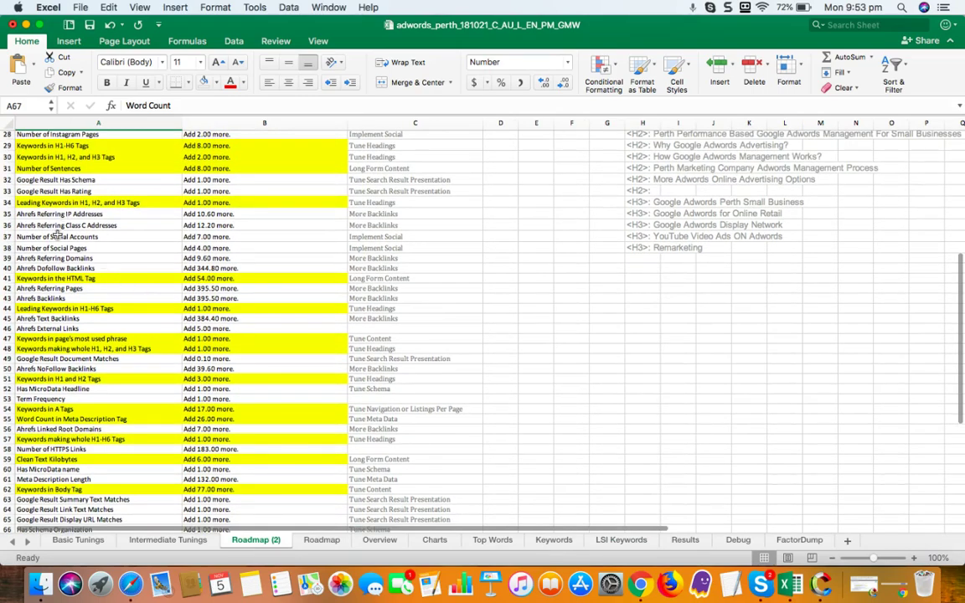
pyautogui.scroll(4, 77, 214)
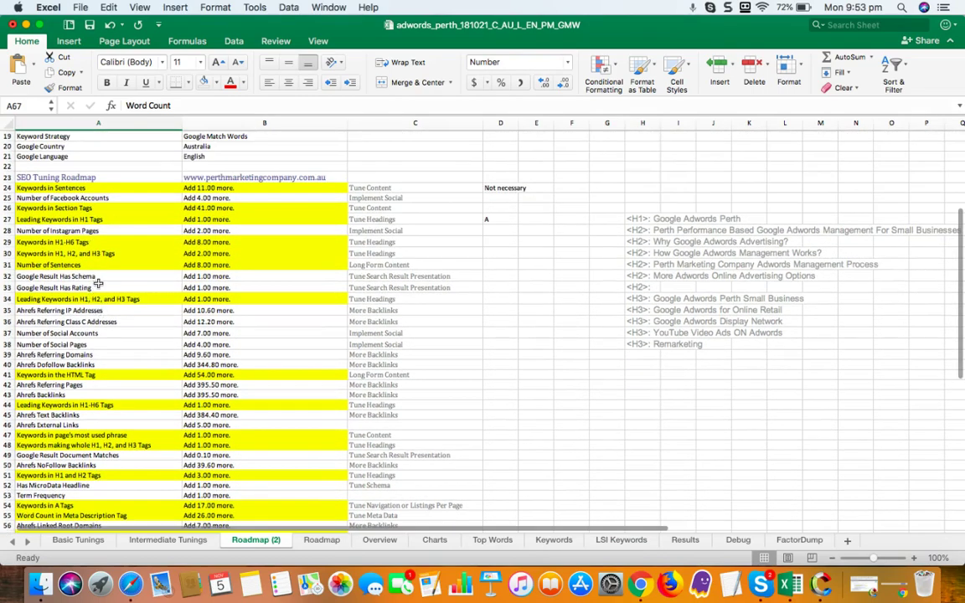
pyautogui.scroll(-4, 98, 283)
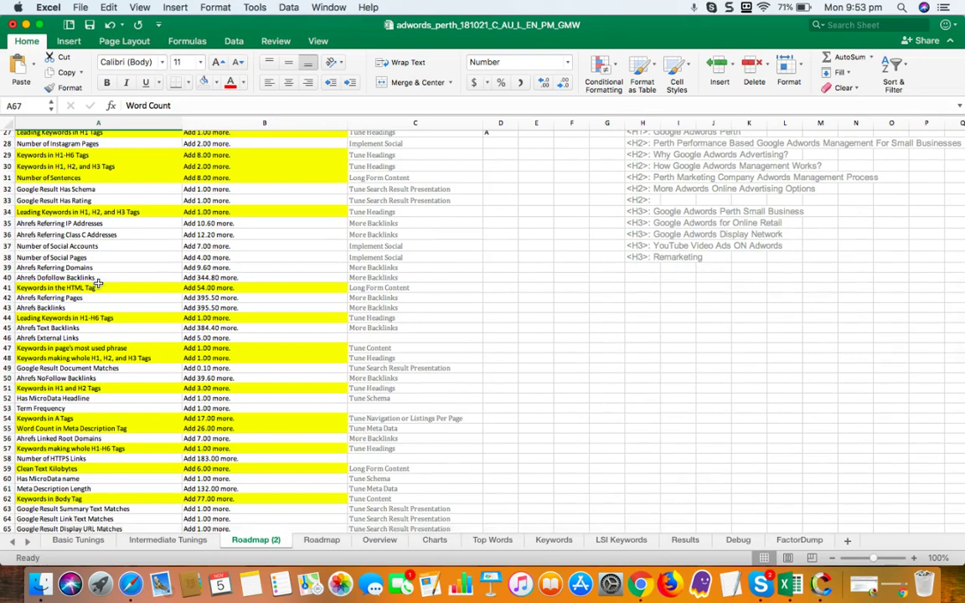
# - Examine the Google Result Has Schema and Google Result Has Rating tunings in rows 32 and 33, and the roadmap rows around them
pyautogui.click(95, 191)
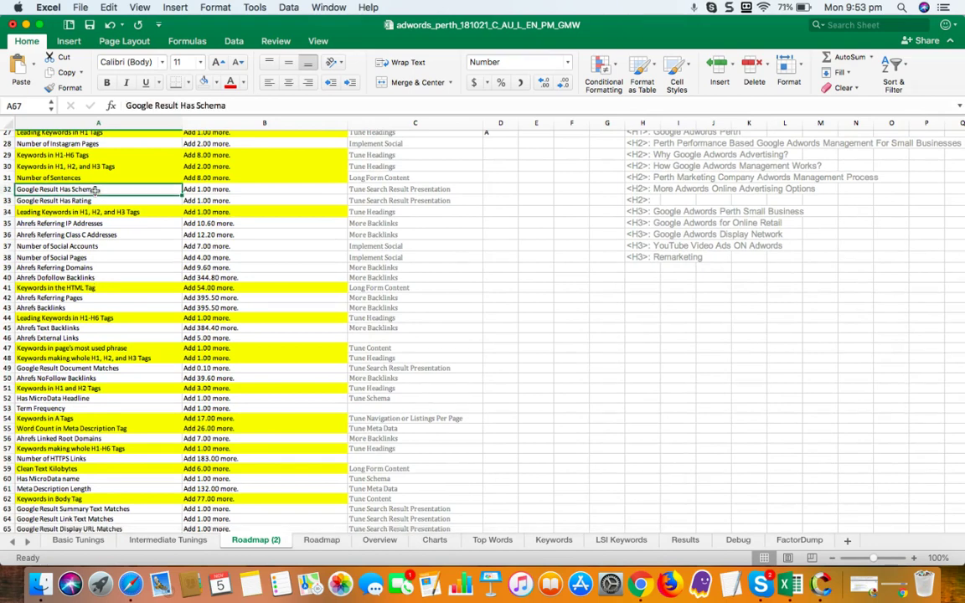
pyautogui.click(94, 197)
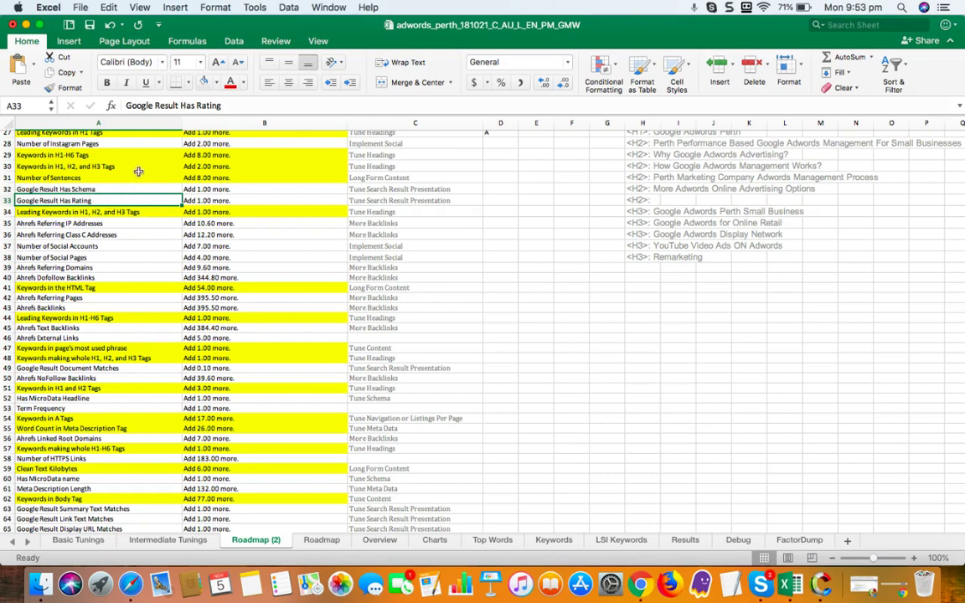
pyautogui.click(122, 187)
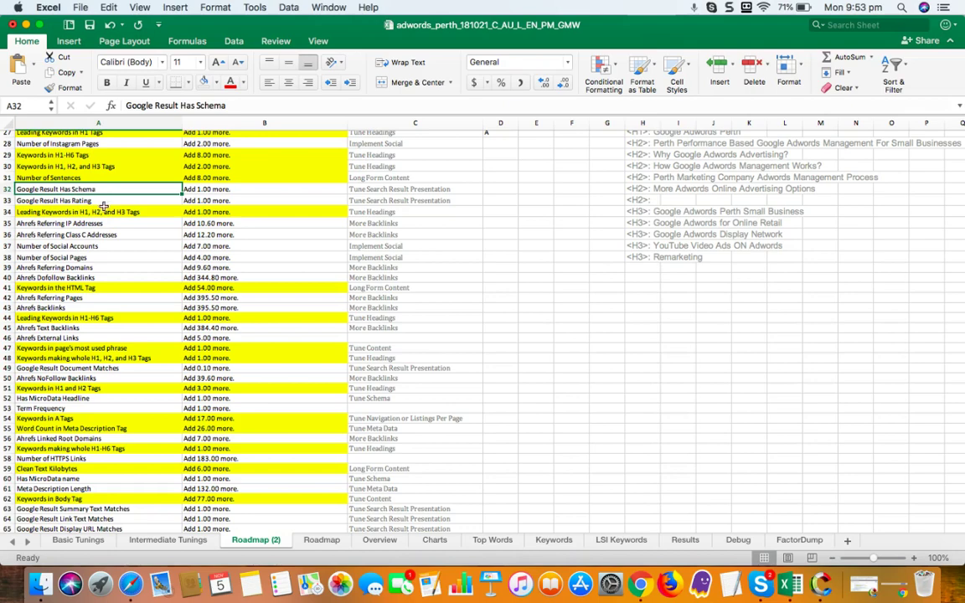
pyautogui.scroll(-1, 139, 309)
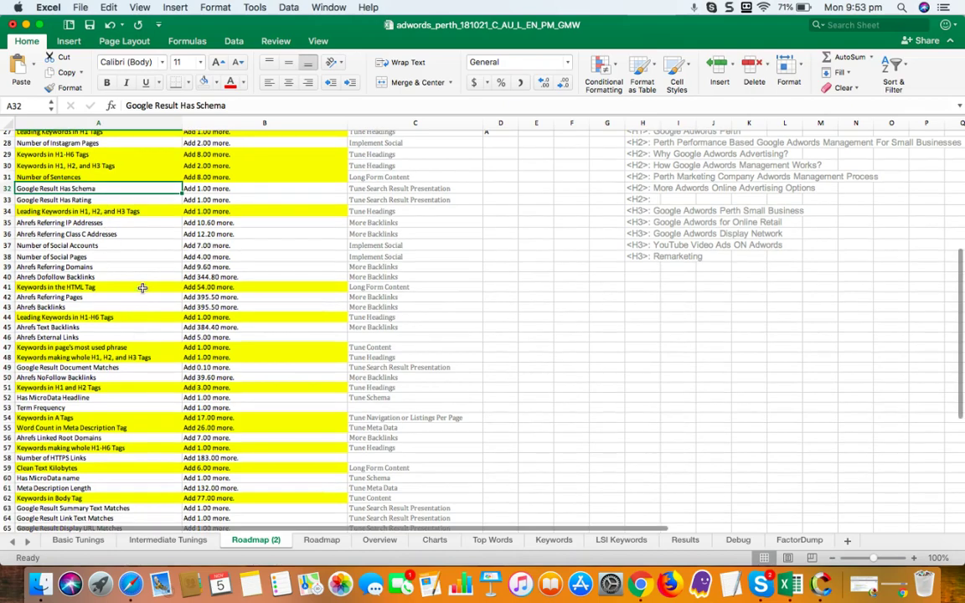
pyautogui.scroll(5, 139, 309)
pyautogui.scroll(-8, 143, 288)
pyautogui.scroll(-1, 143, 288)
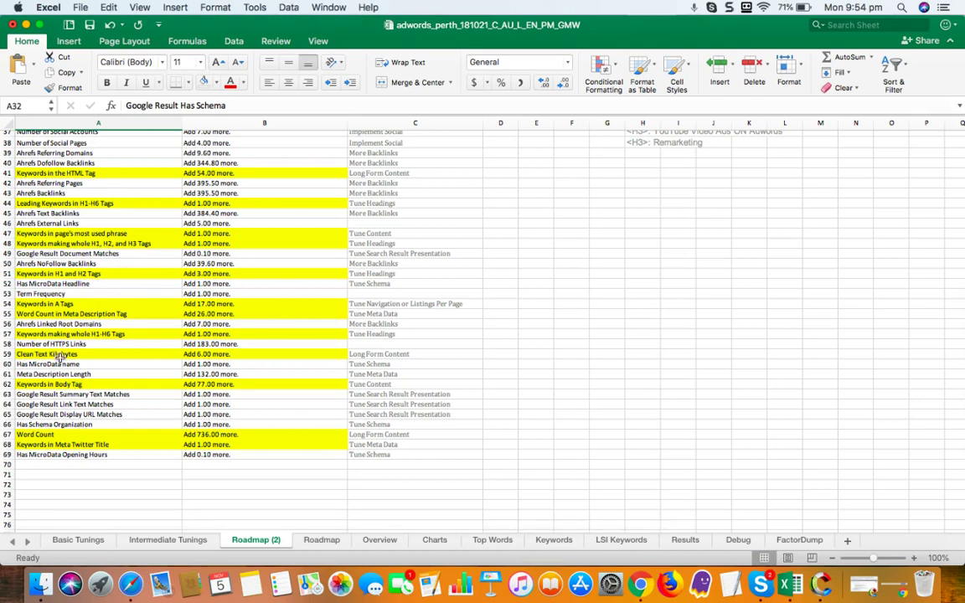
pyautogui.scroll(-3, 77, 410)
pyautogui.scroll(10, 77, 434)
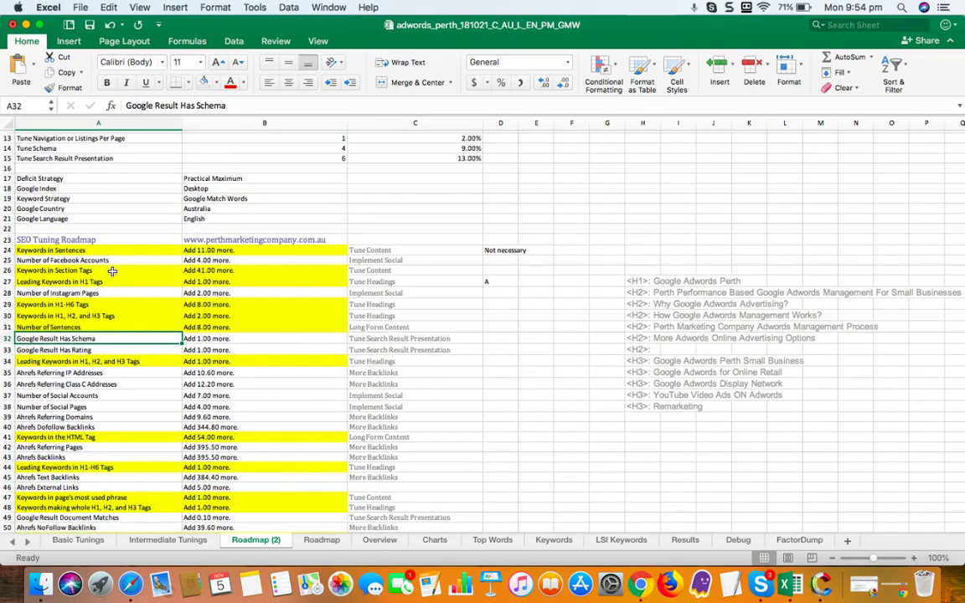
# - Check the Number of Facebook Accounts tuning in row 25, and review the remaining social, backlink and schema rows down to row 69
pyautogui.click(98, 260)
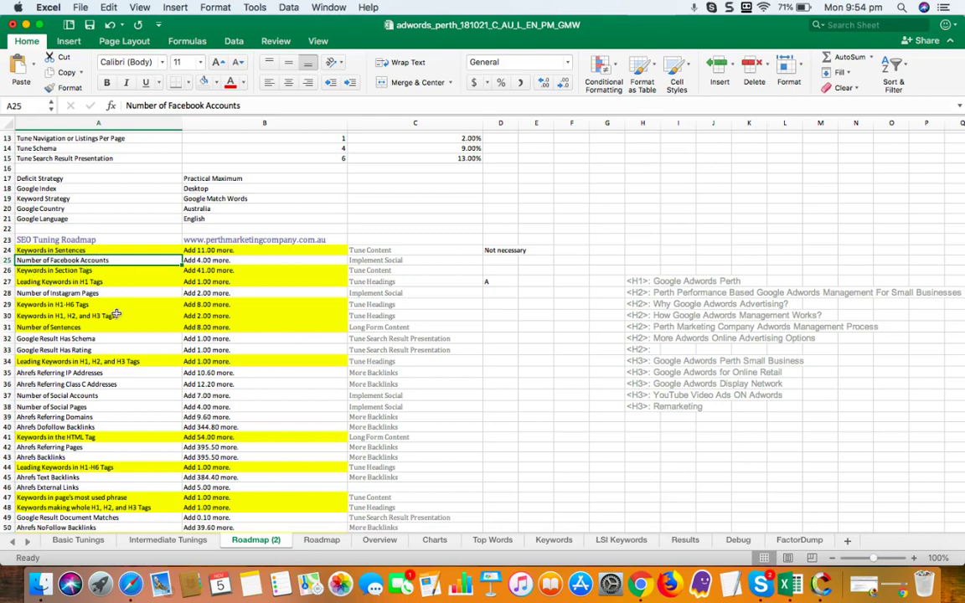
pyautogui.scroll(-3, 126, 328)
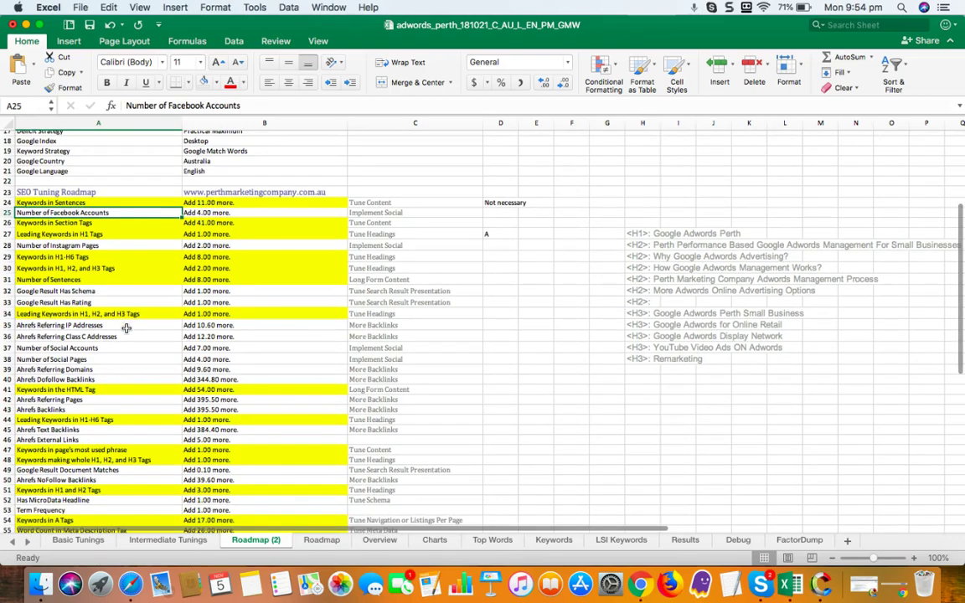
pyautogui.scroll(-3, 126, 329)
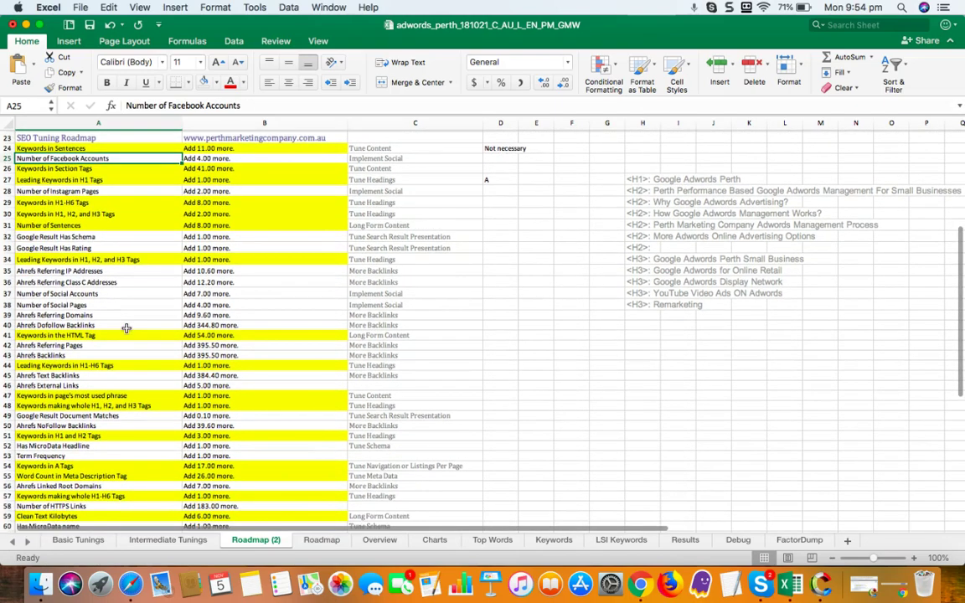
pyautogui.scroll(-2, 126, 328)
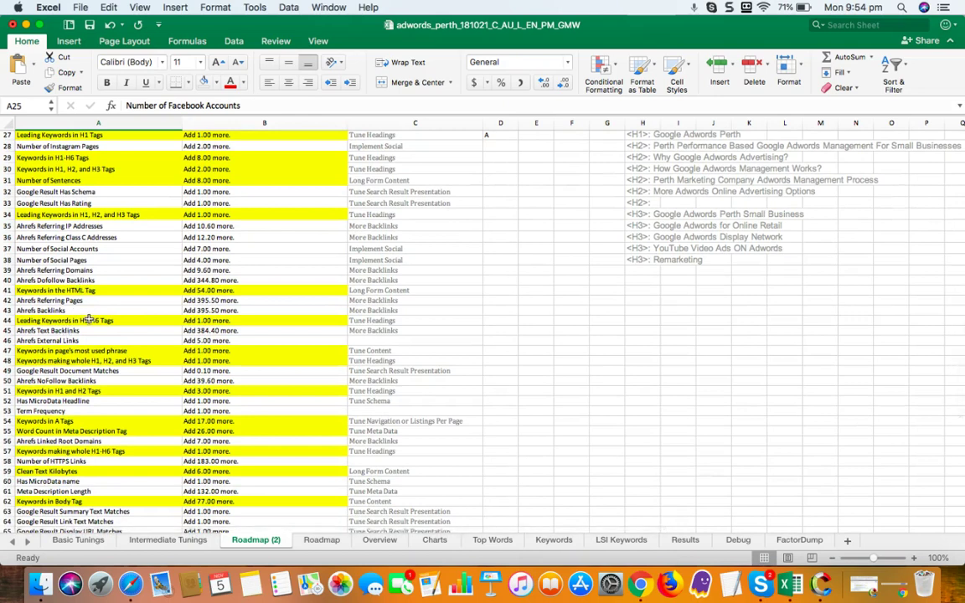
pyautogui.scroll(-4, 88, 320)
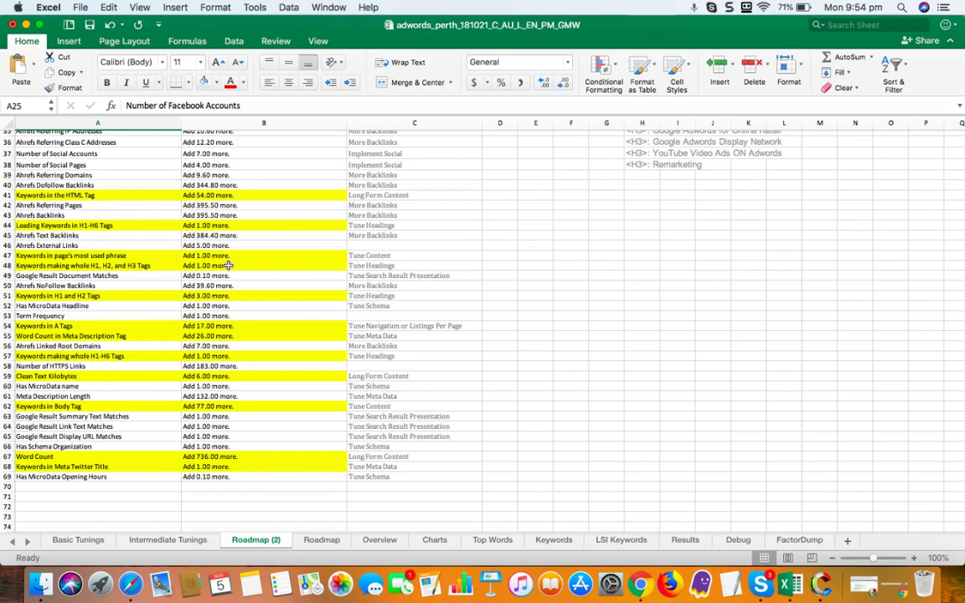
pyautogui.scroll(9, 227, 267)
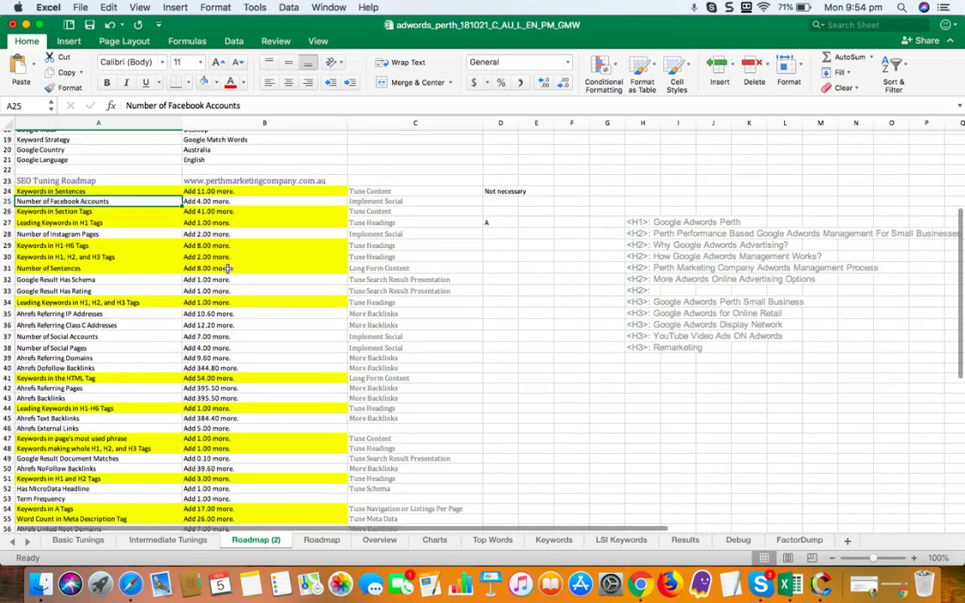
pyautogui.scroll(6, 227, 268)
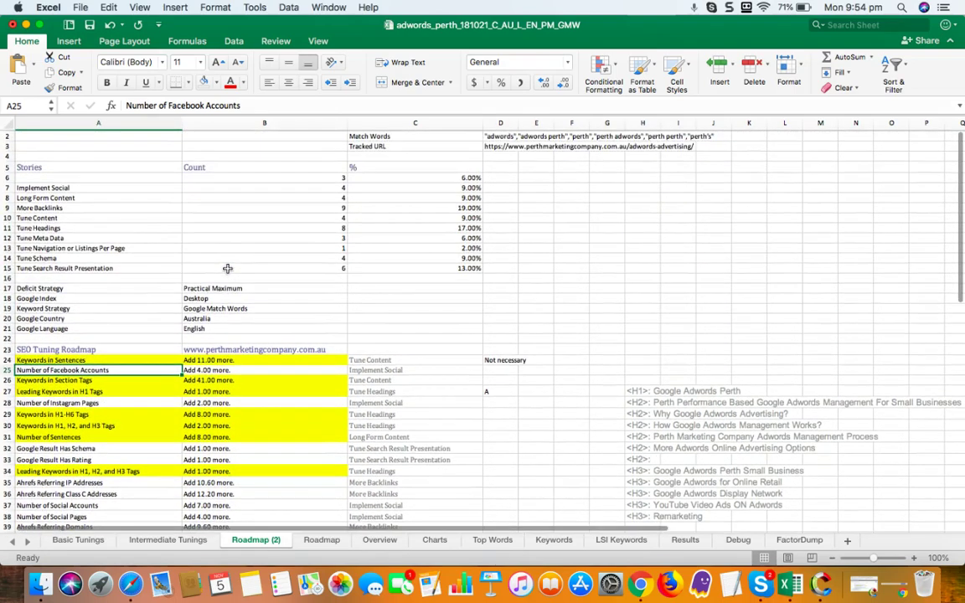